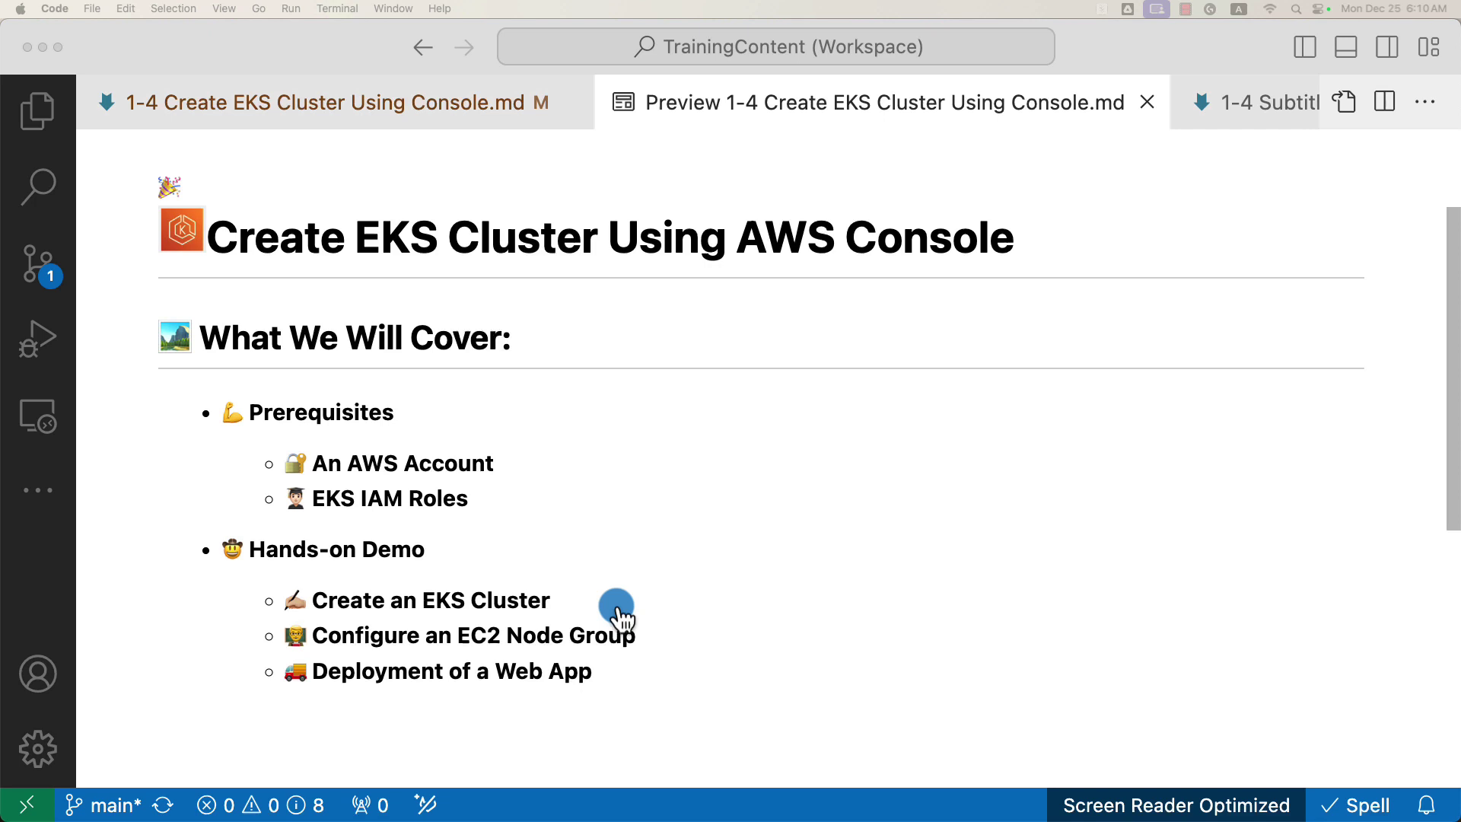
# Sign in to the AWS Management Console as the root user in a full-screen browser
pyautogui.press('super+Tab')
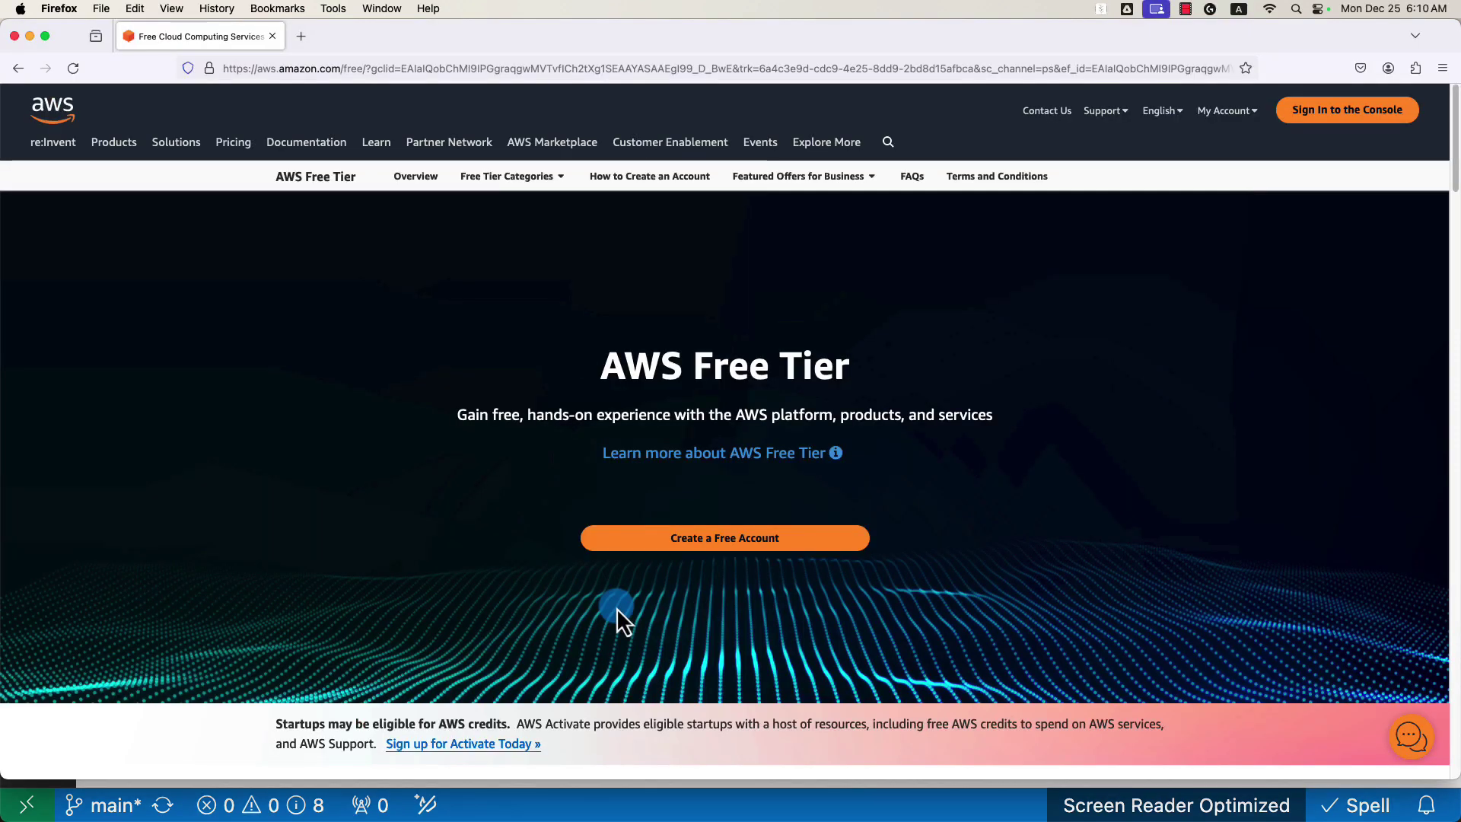
pyautogui.press('ctrl+super+f')
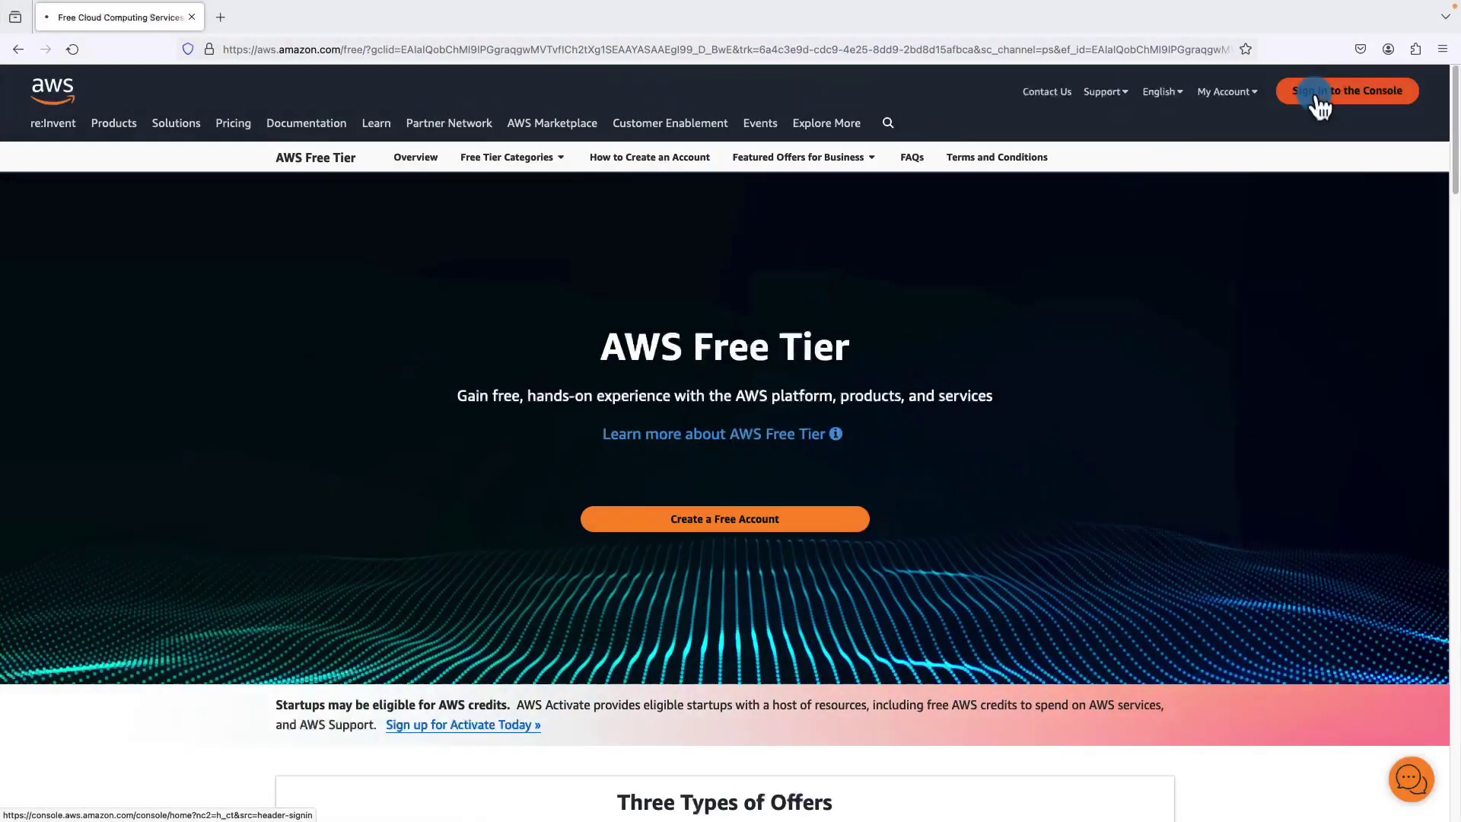
pyautogui.click(1324, 94)
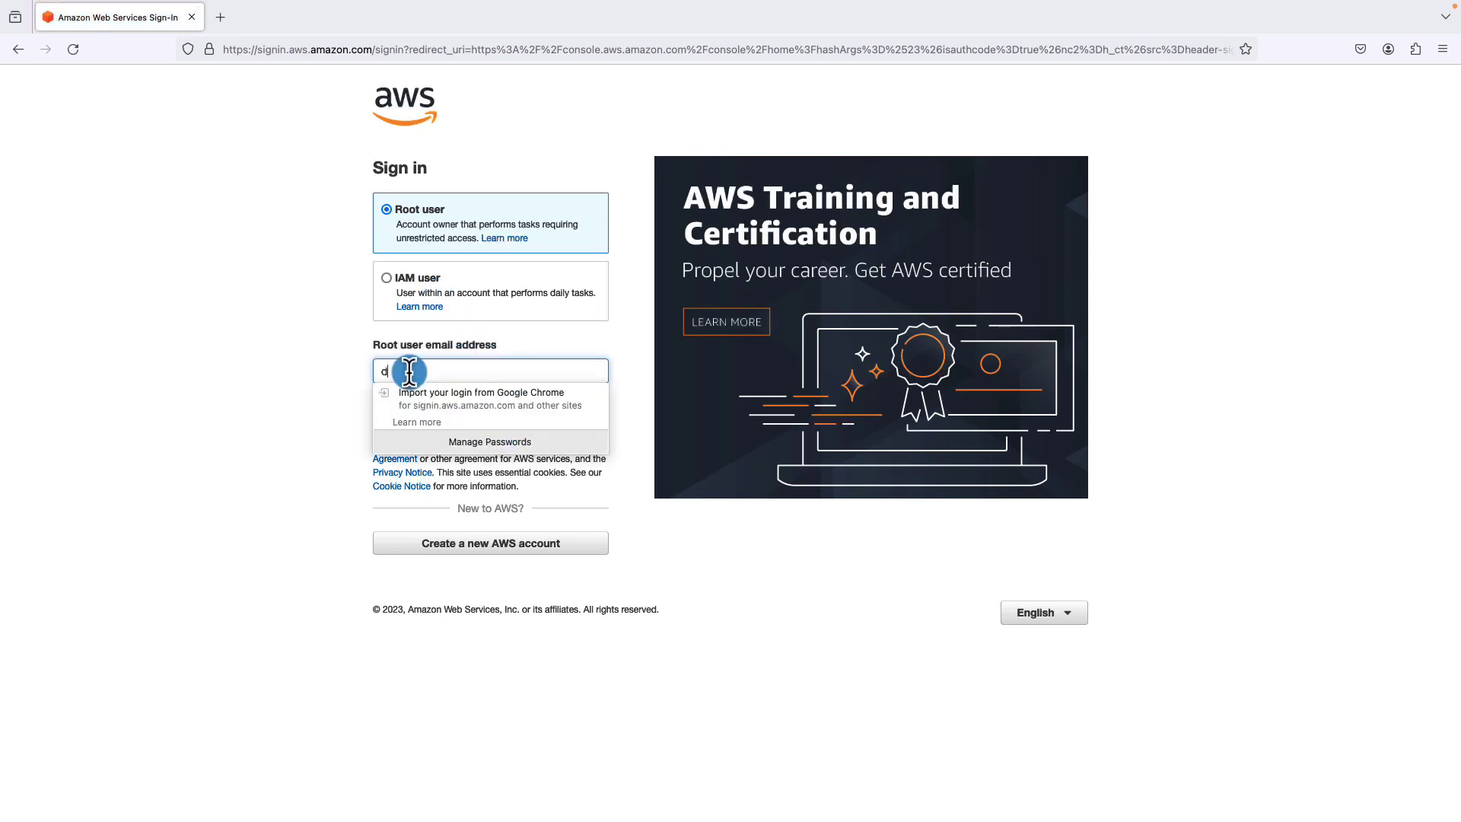
pyautogui.press('Return')
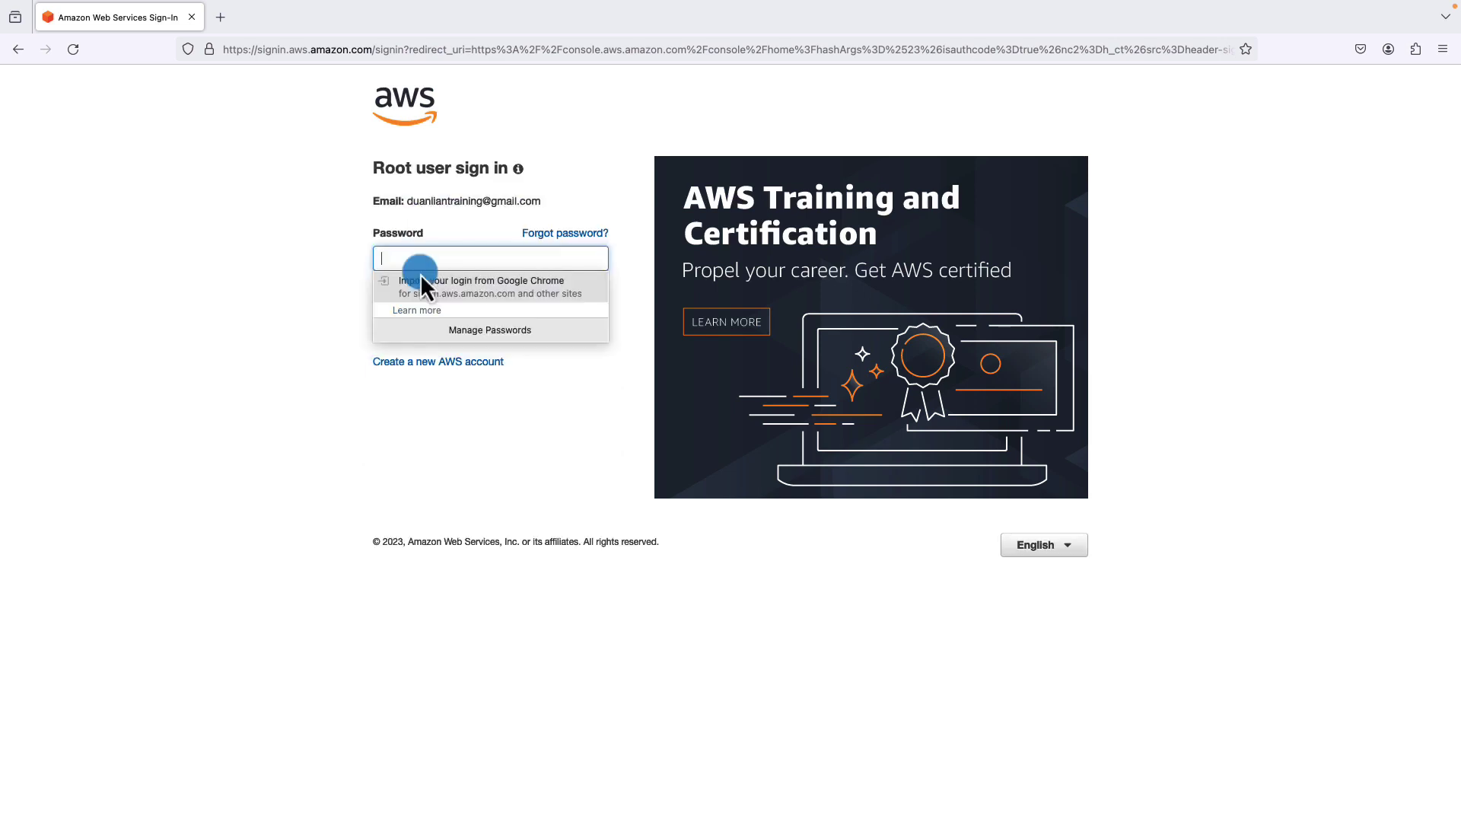
pyautogui.write('****')
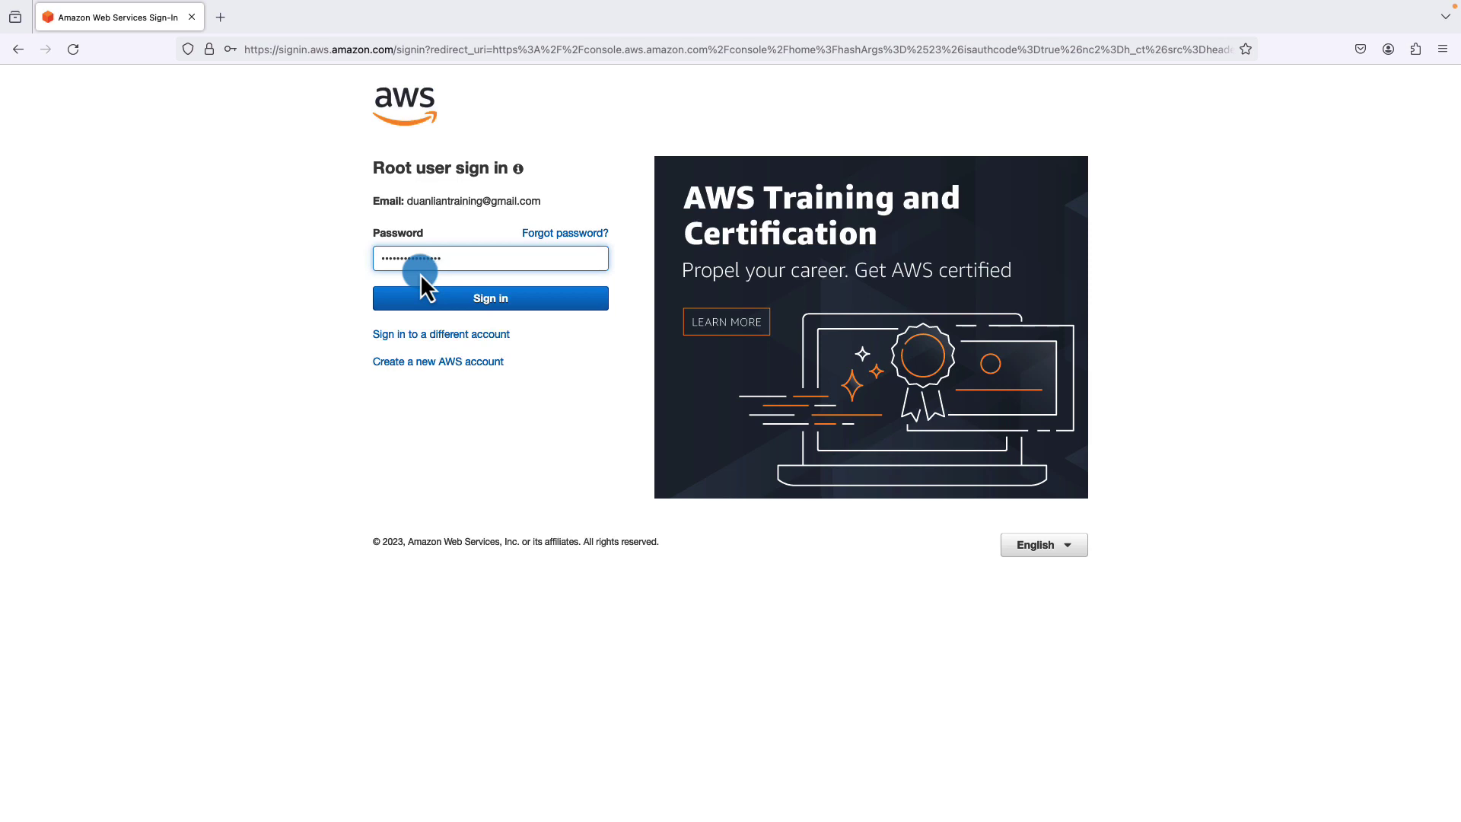
pyautogui.press('Return')
# Find Elastic Kubernetes Service and bring up its Add cluster options
pyautogui.click(192, 84)
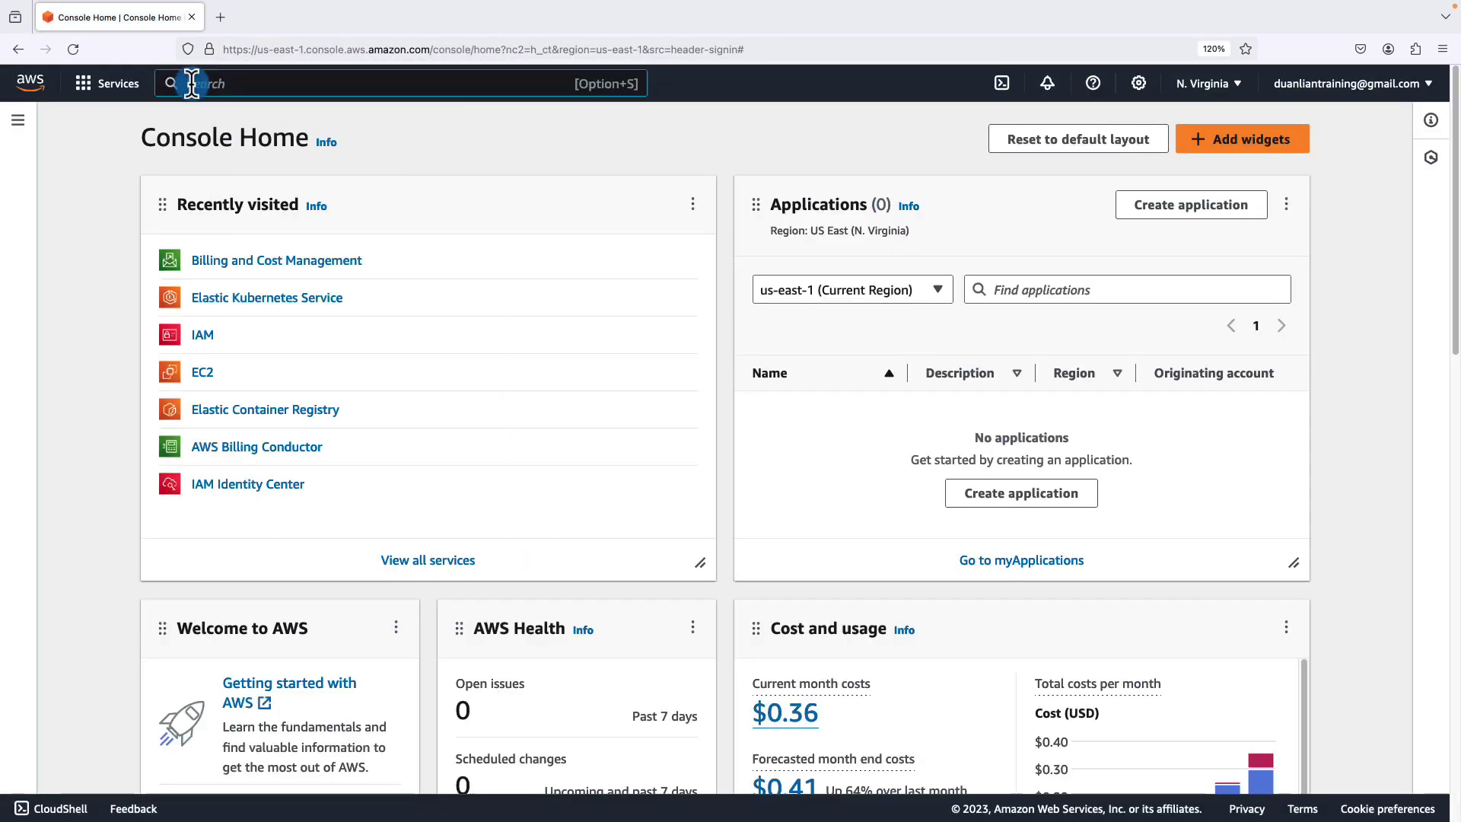
pyautogui.write('eks')
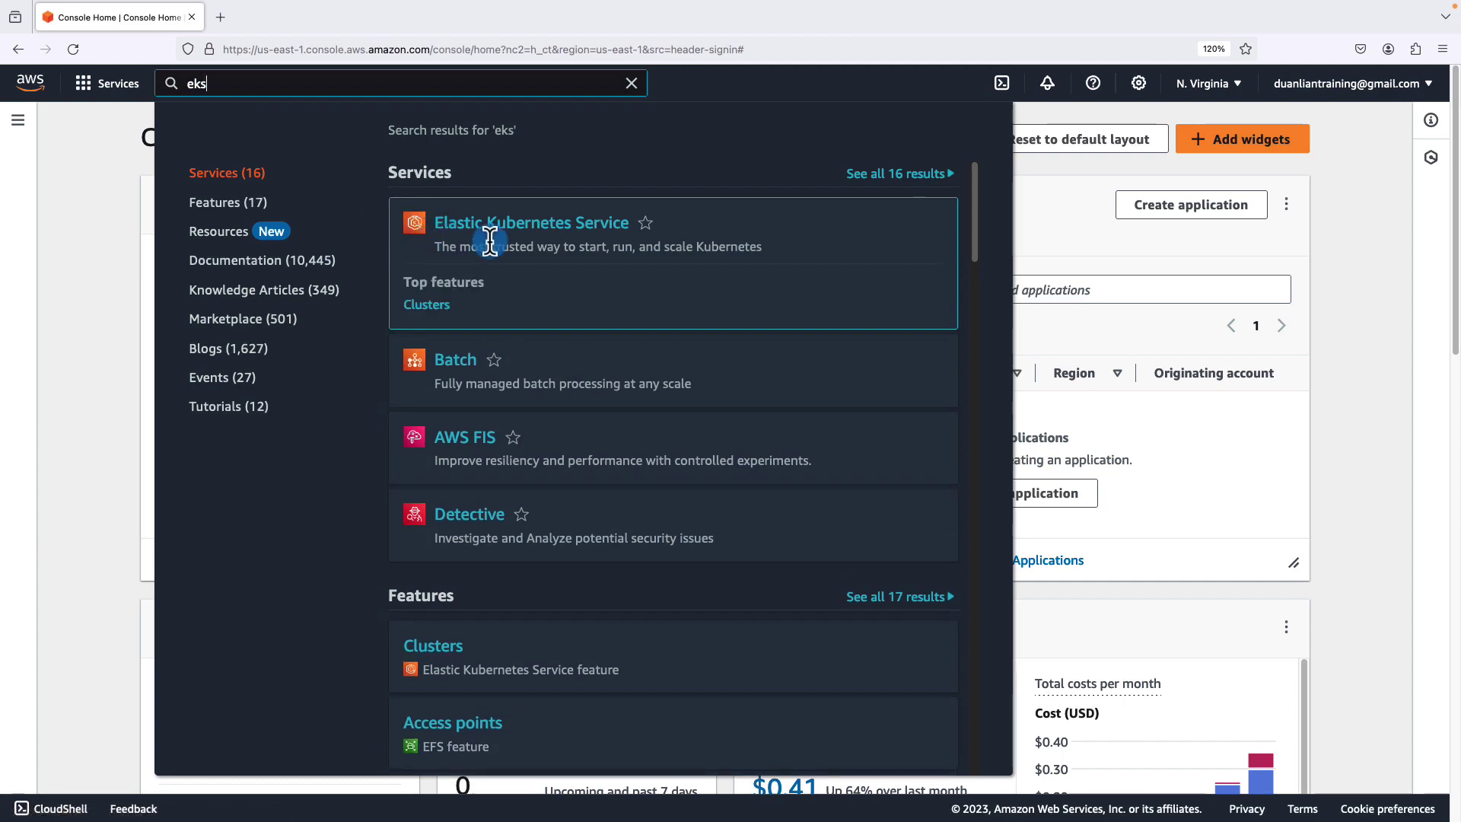
pyautogui.click(488, 236)
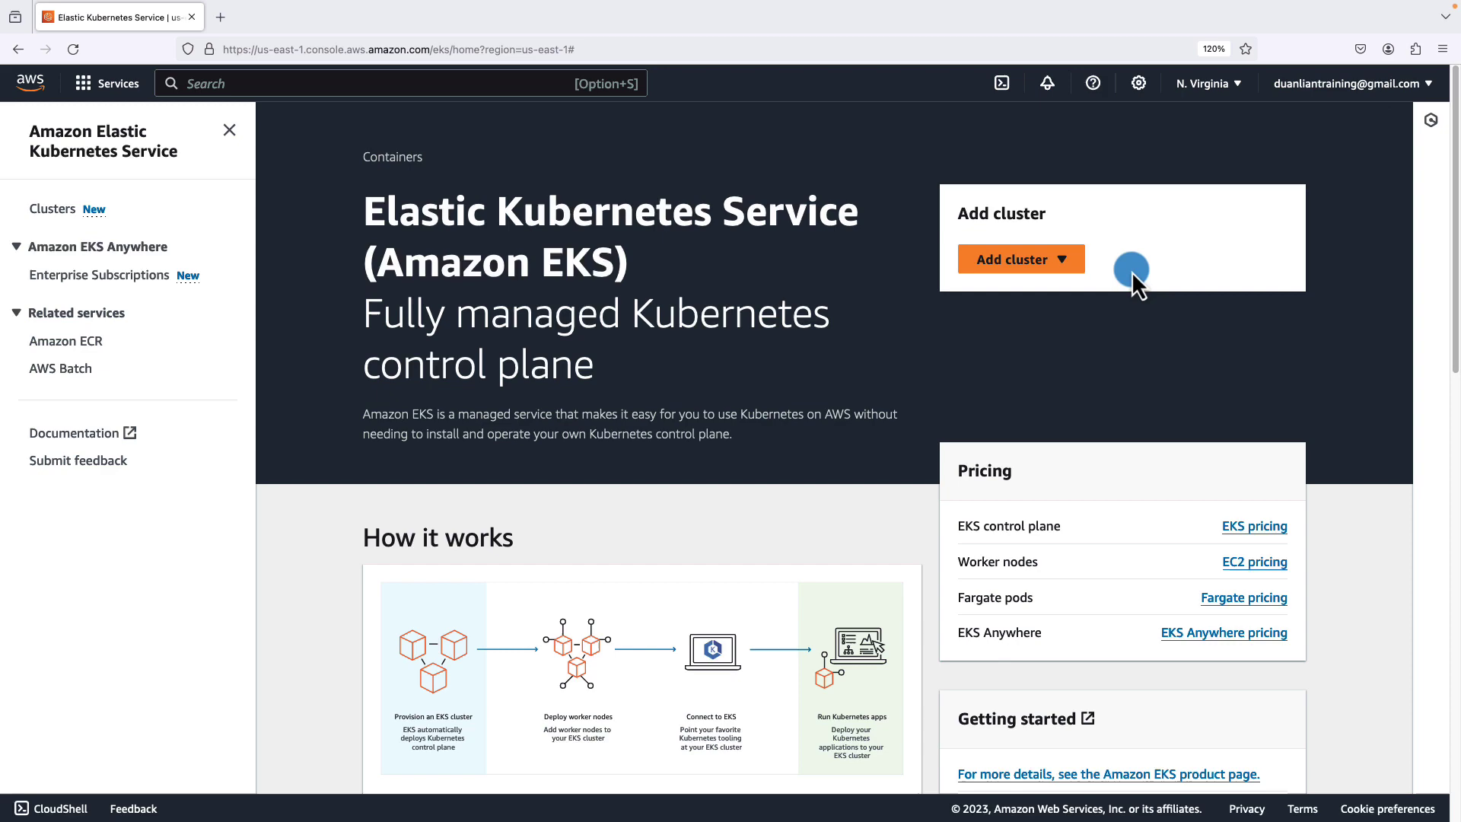
pyautogui.click(1073, 272)
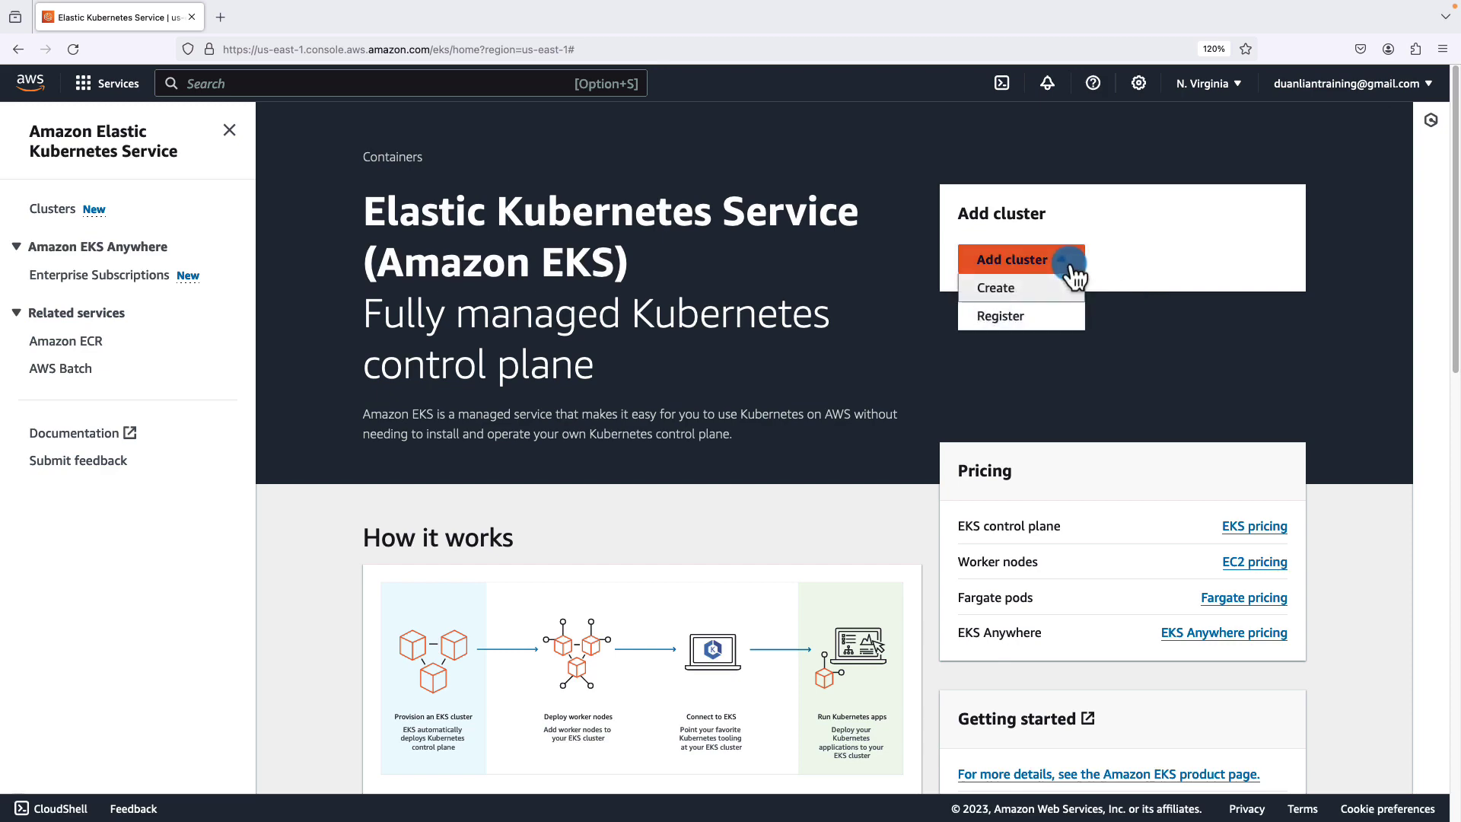
# Start creating cluster eksDemo, keeping Kubernetes version 1.28
pyautogui.click(1015, 292)
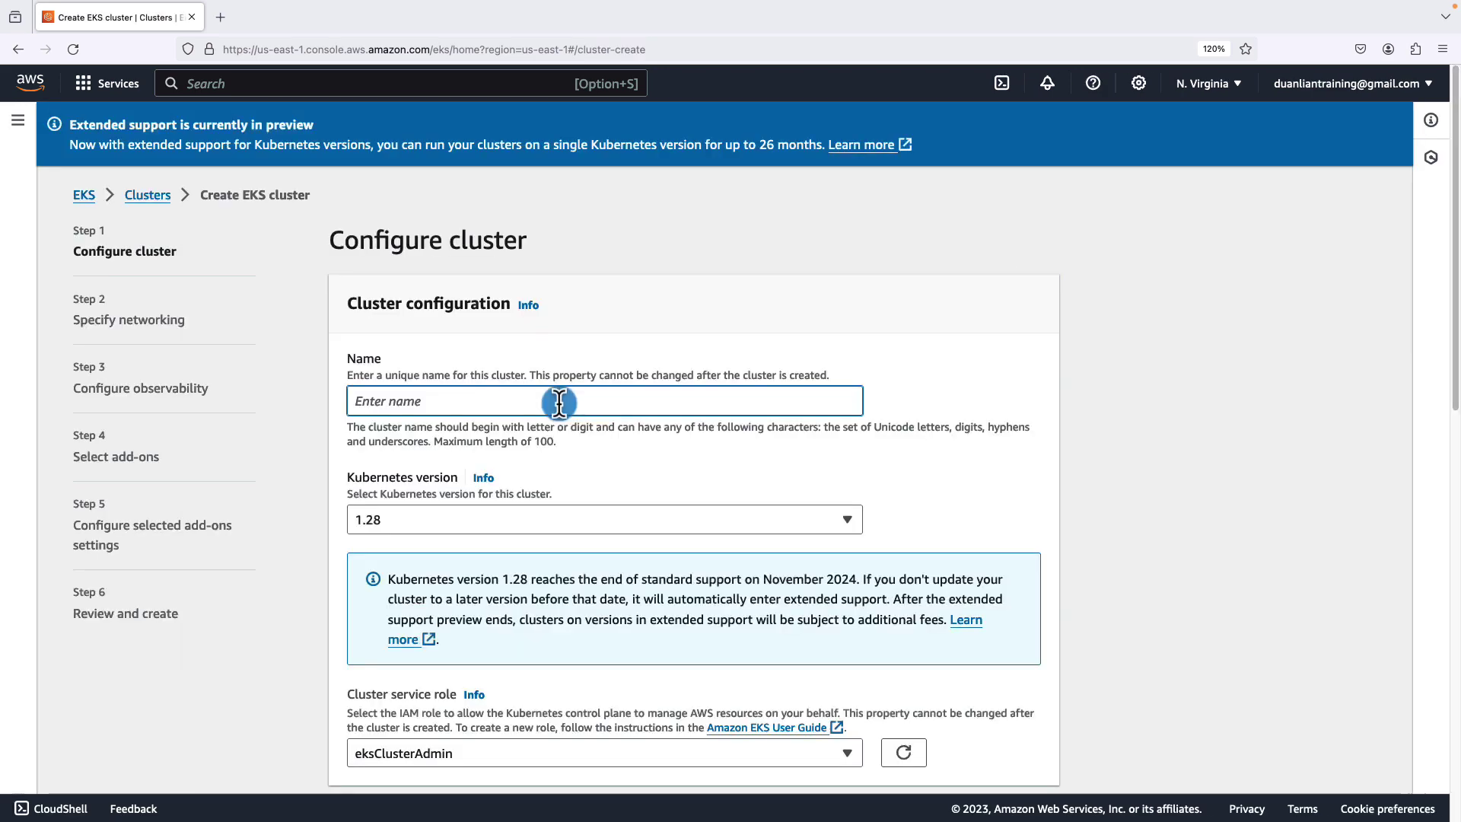
pyautogui.write('eks')
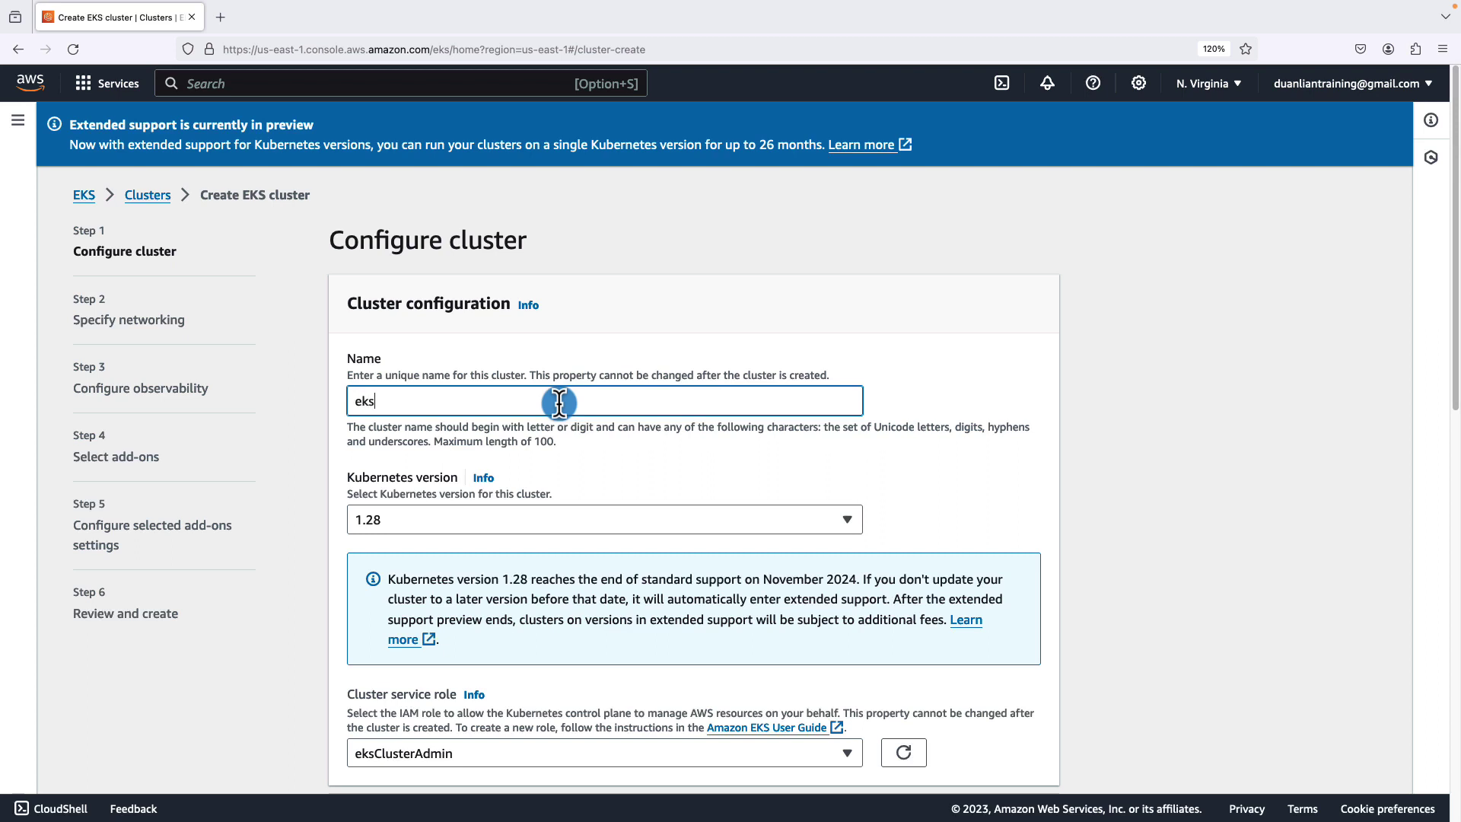
pyautogui.write('Dem')
pyautogui.click(730, 519)
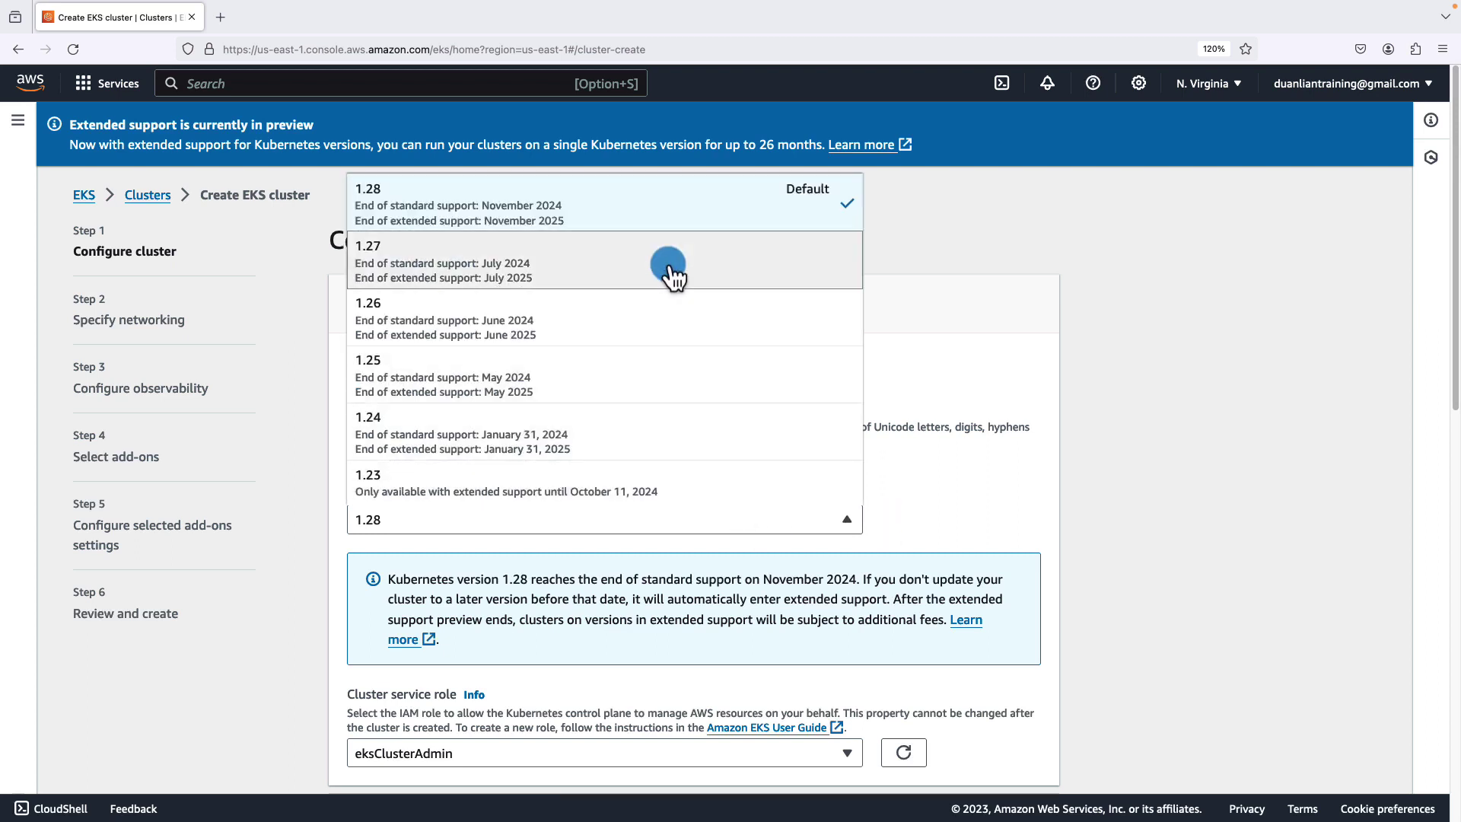
pyautogui.click(665, 217)
pyautogui.scroll(-3, 1162, 458)
pyautogui.scroll(3, 1163, 449)
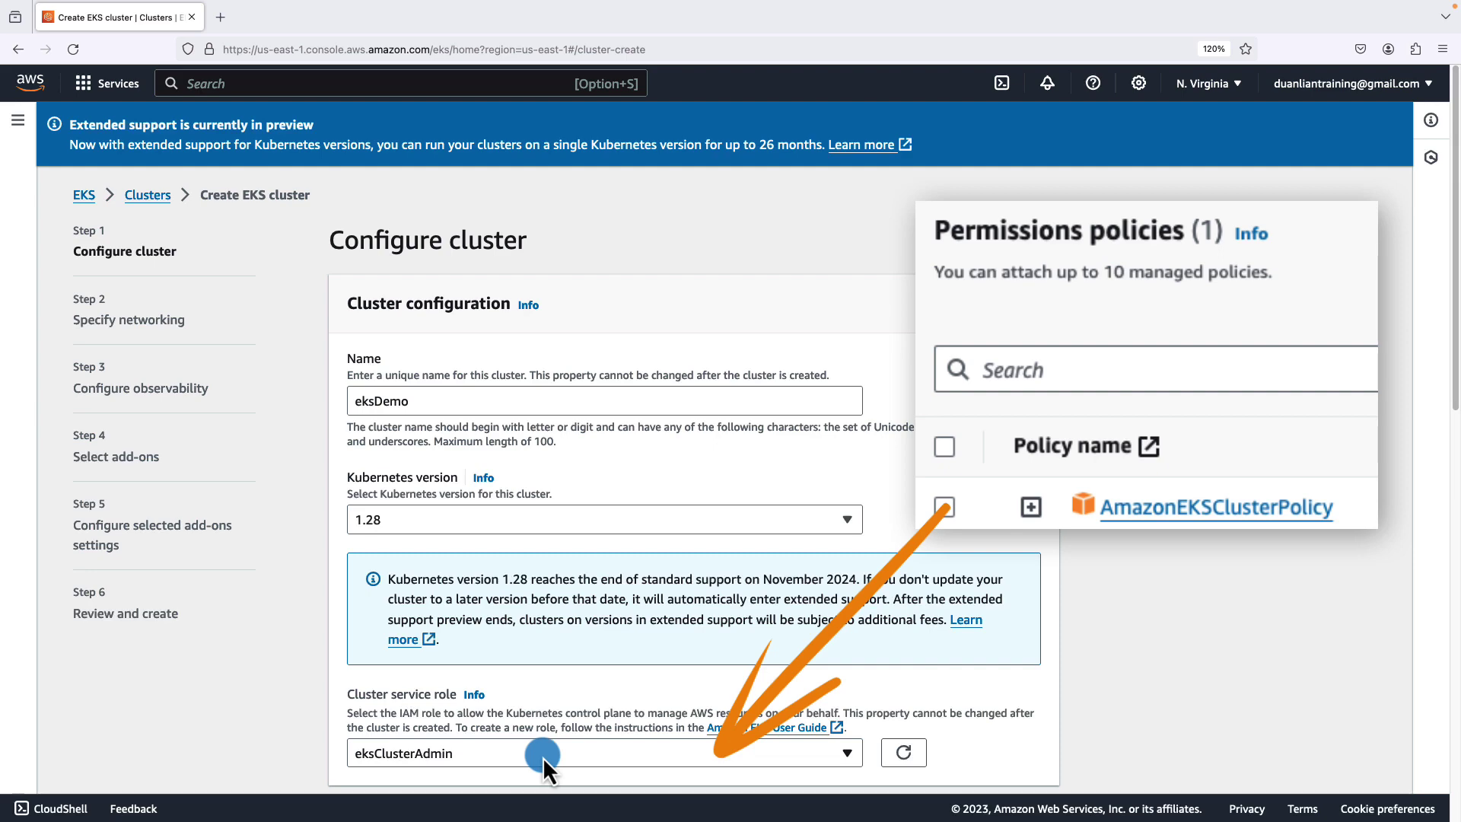
pyautogui.moveTo(1449, 231); pyautogui.dragTo(1449, 416)
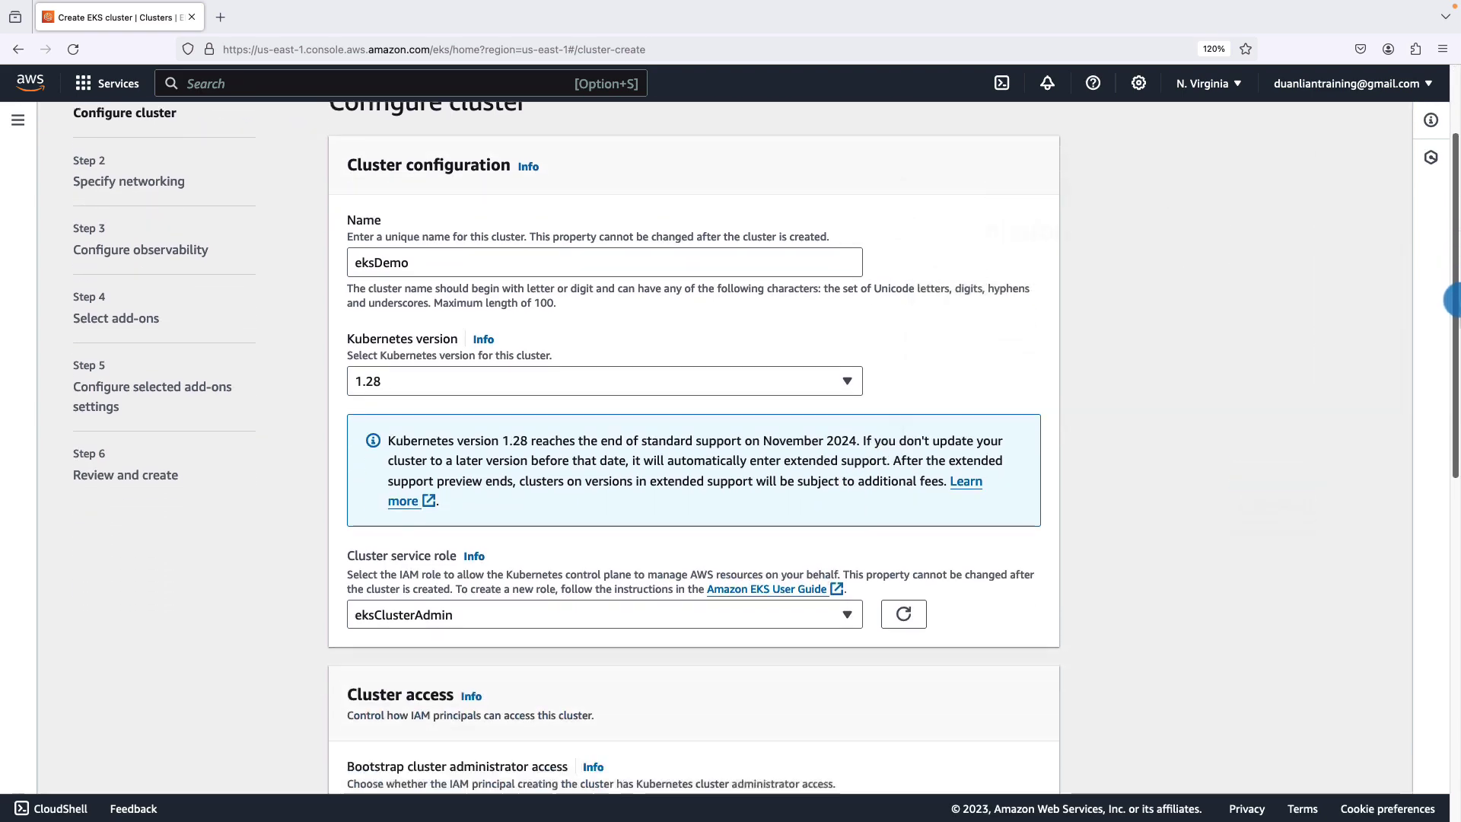
pyautogui.scroll(-3, 967, 446)
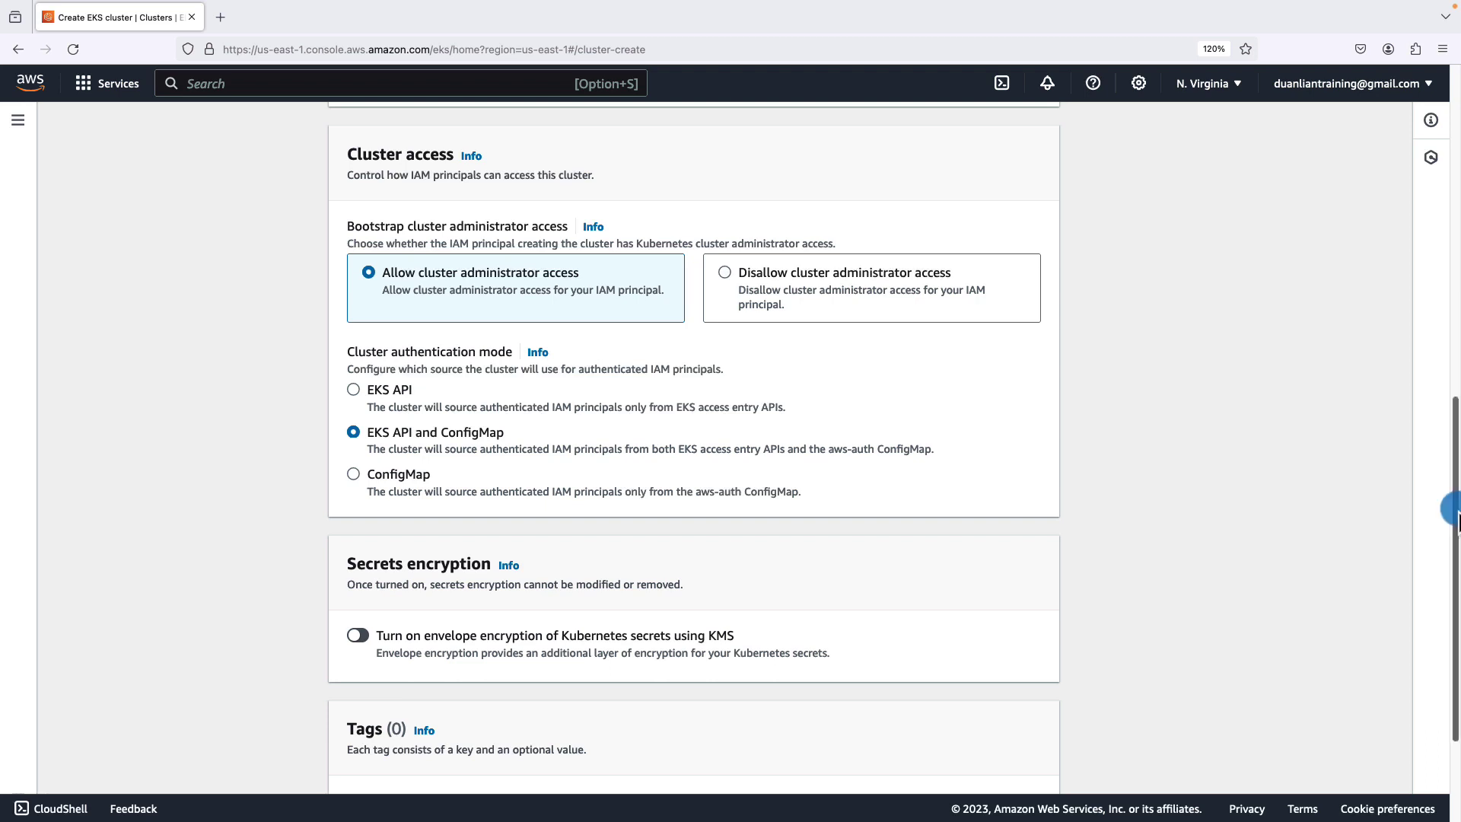
pyautogui.moveTo(1451, 526); pyautogui.dragTo(1446, 606)
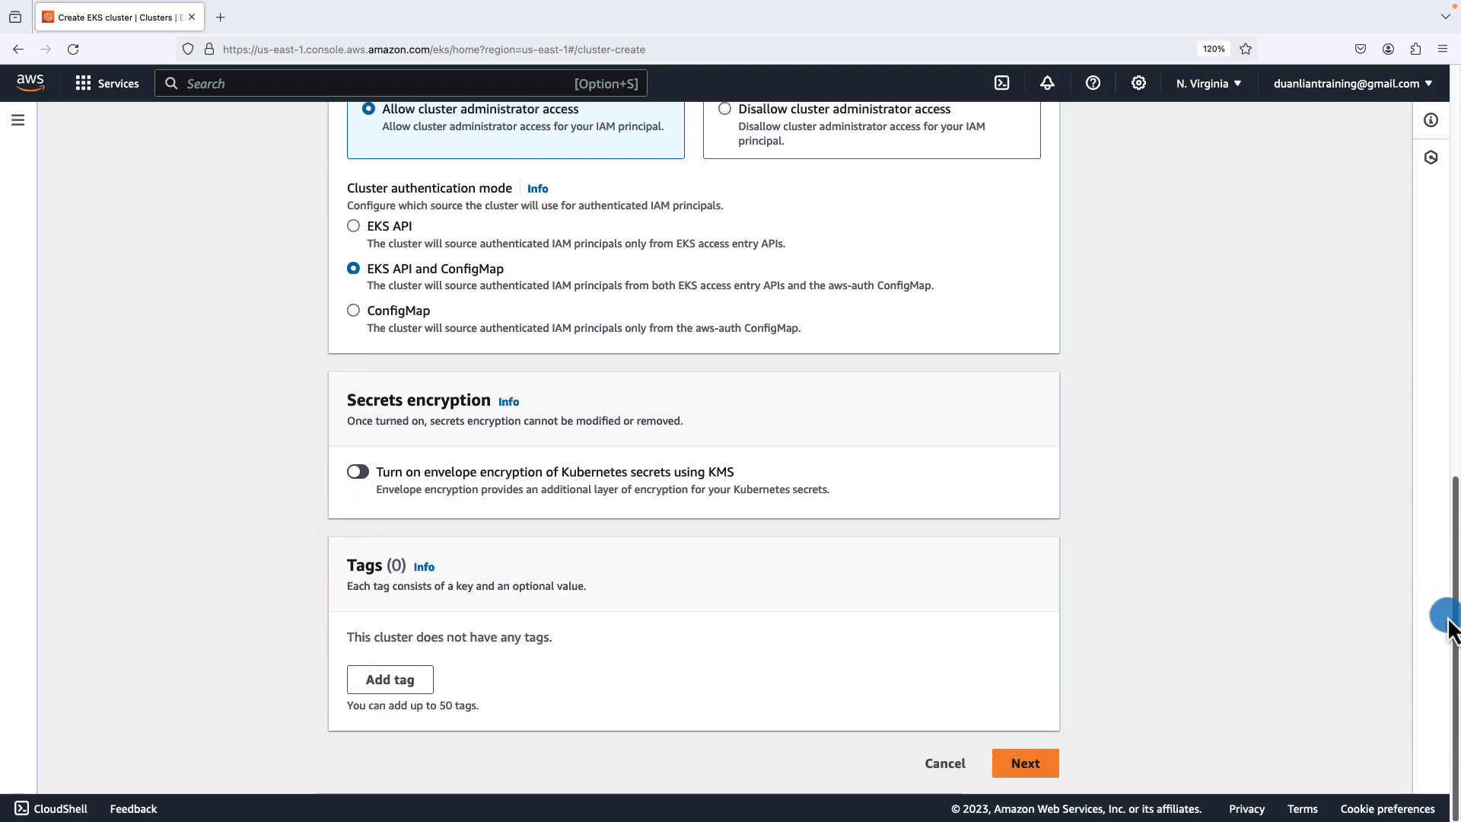
# Tag the cluster with key demo and value eks, then continue to networking
pyautogui.click(385, 678)
pyautogui.write('demo')
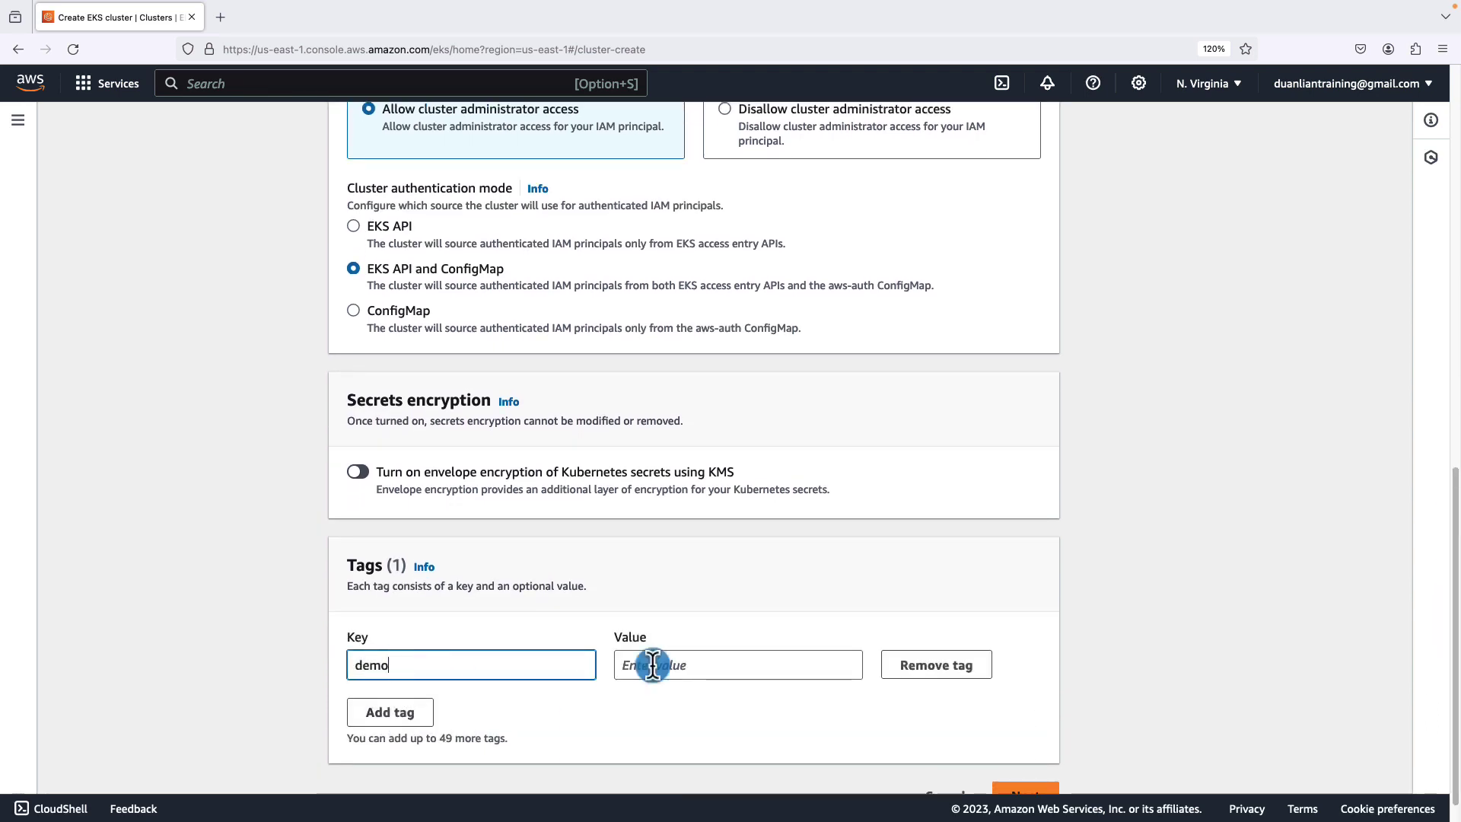
pyautogui.click(652, 666)
pyautogui.write('eks')
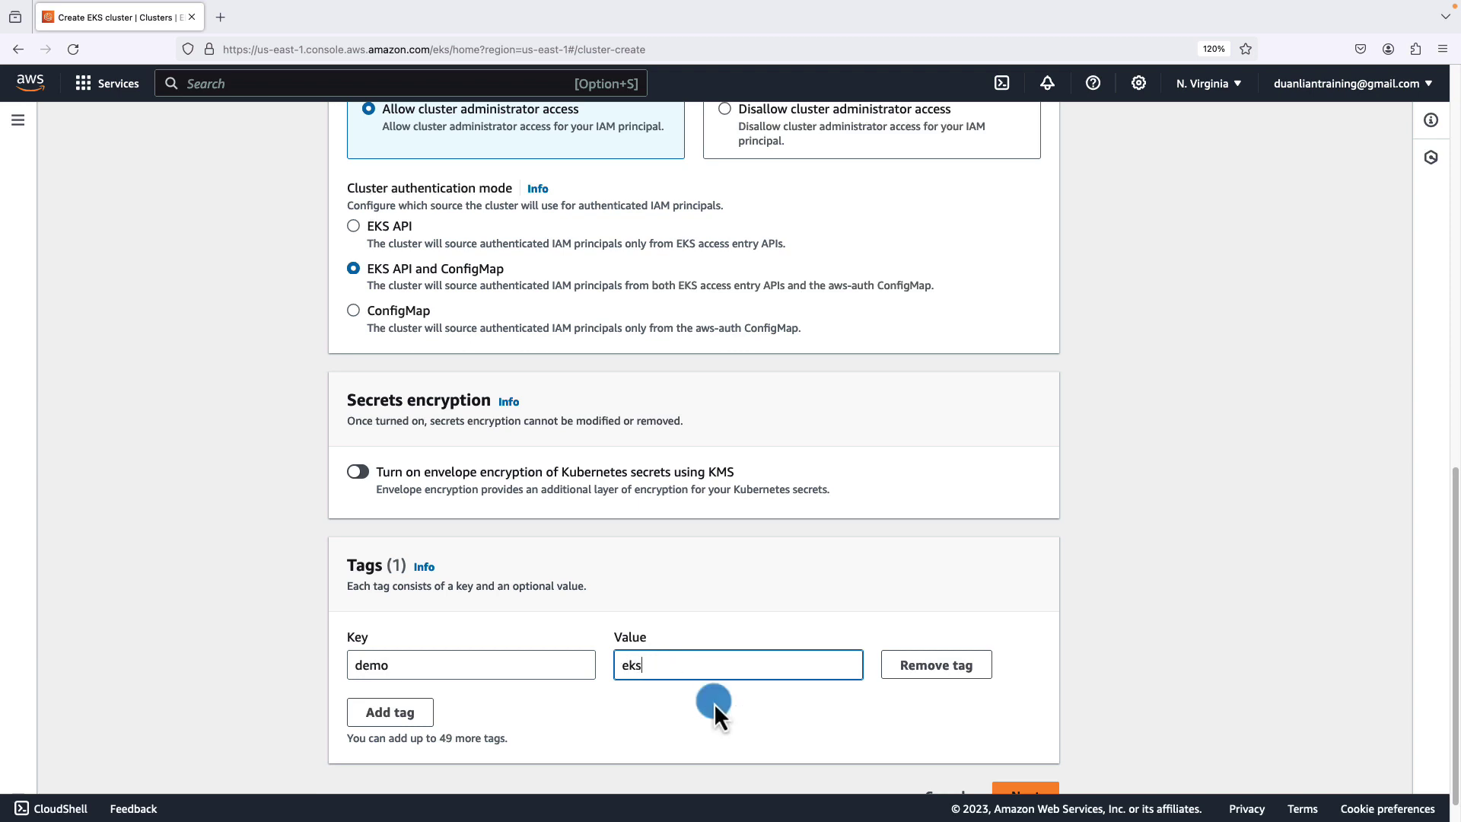
pyautogui.scroll(-1, 714, 702)
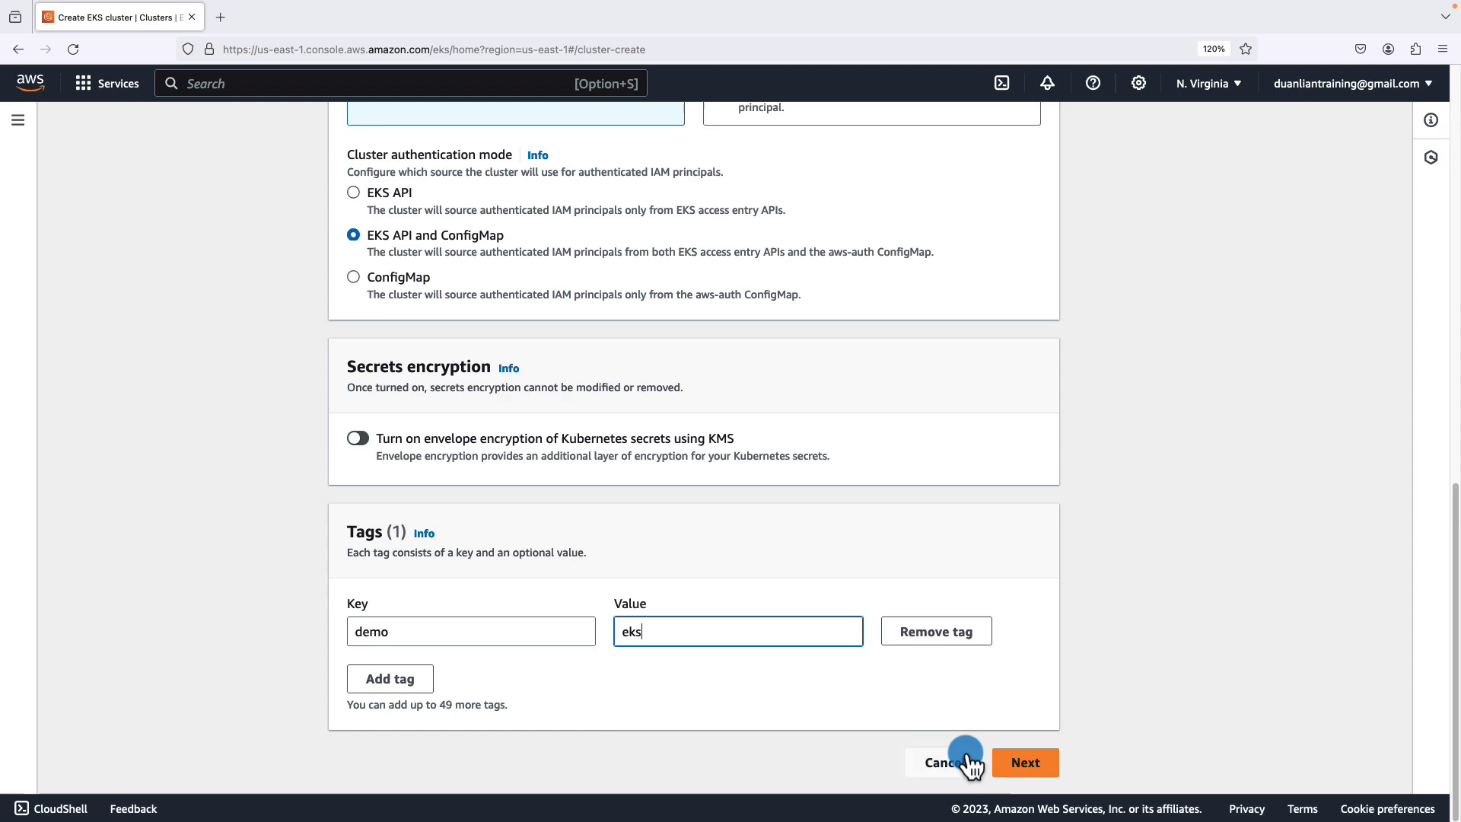
pyautogui.click(1017, 761)
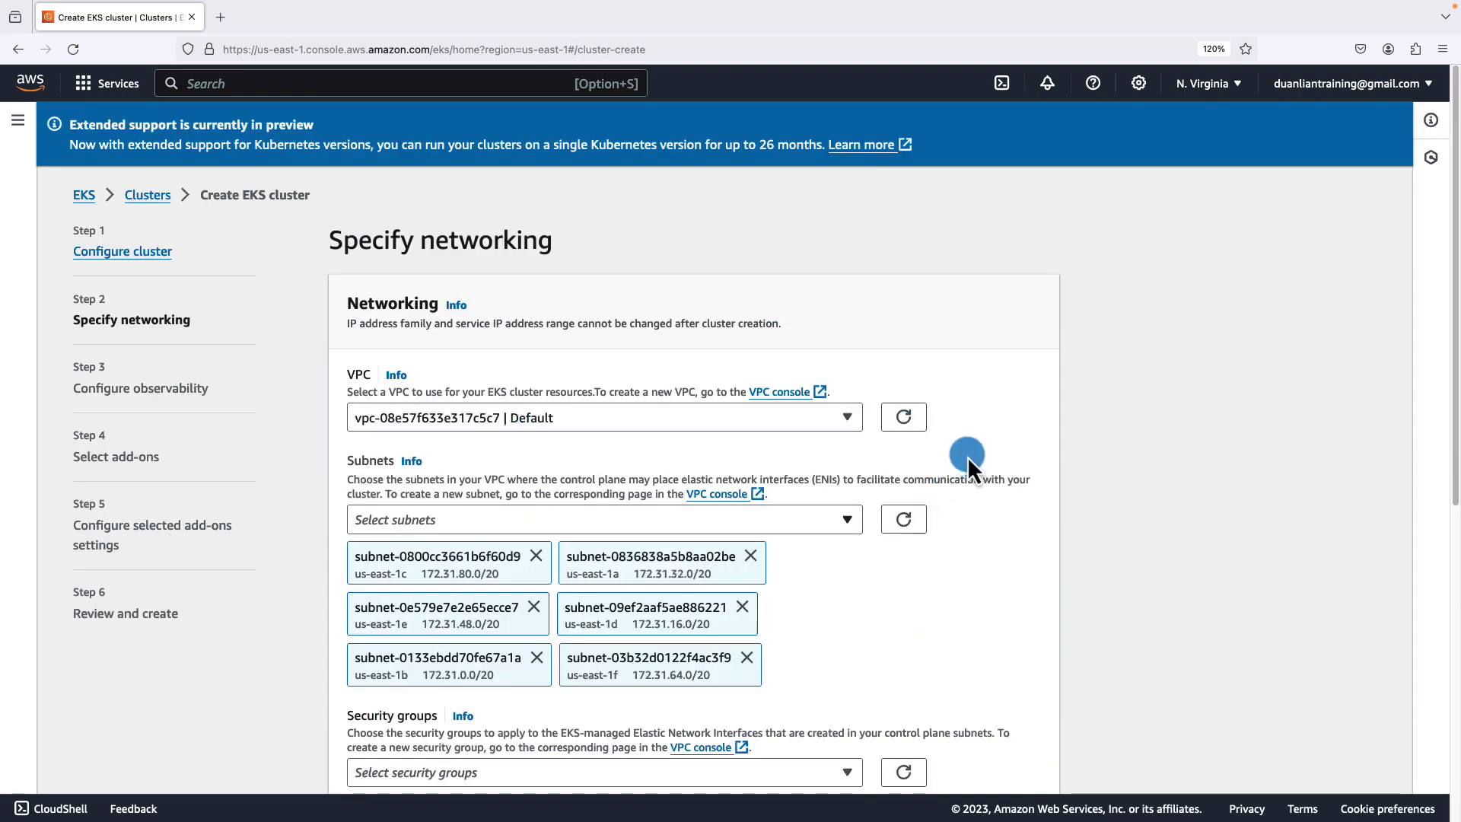
# Remove the extra subnets so two remain, keeping public and private endpoint access
pyautogui.click(533, 608)
pyautogui.click(533, 607)
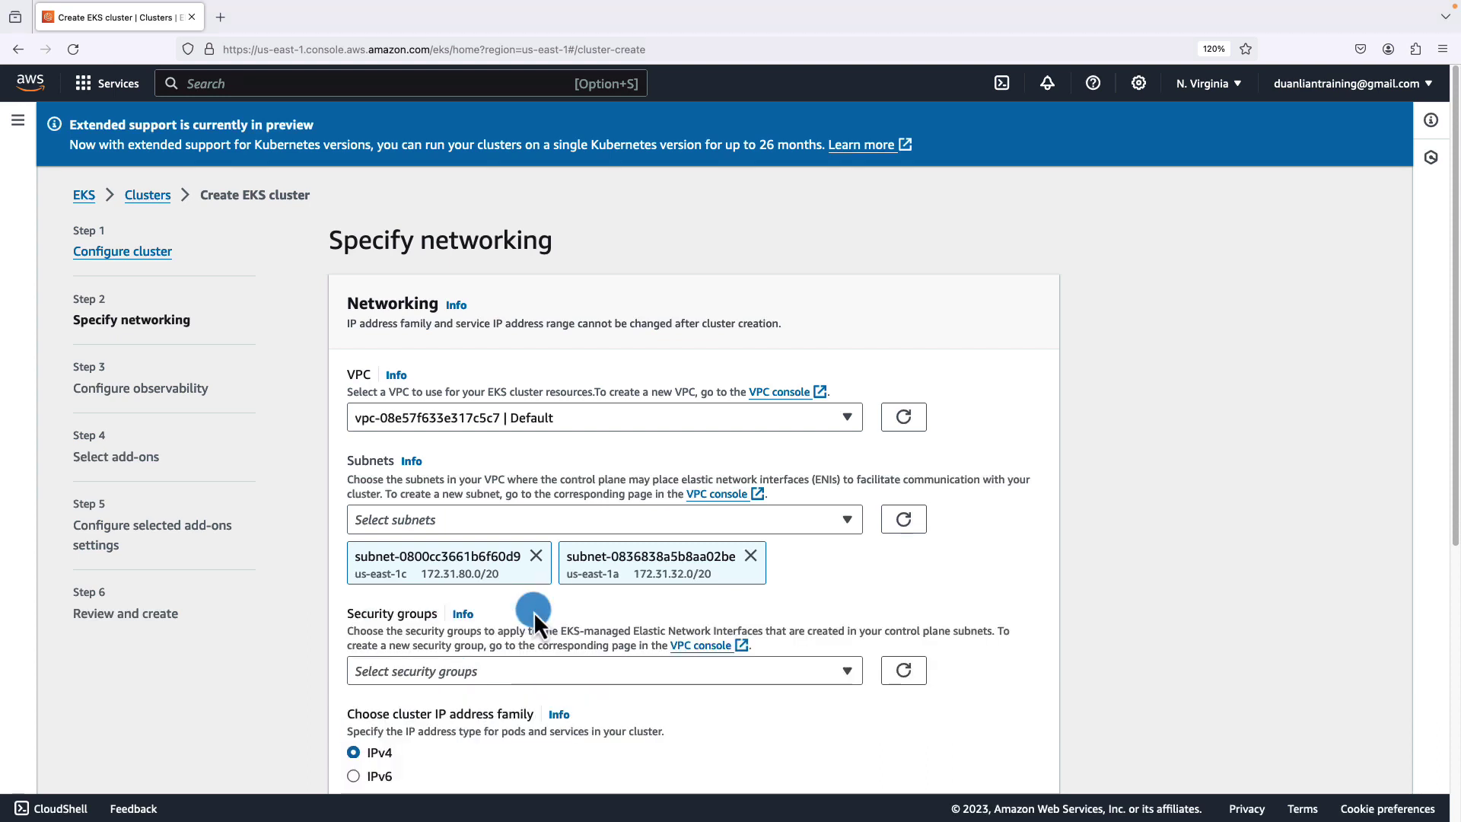
pyautogui.moveTo(1454, 377); pyautogui.dragTo(1441, 616)
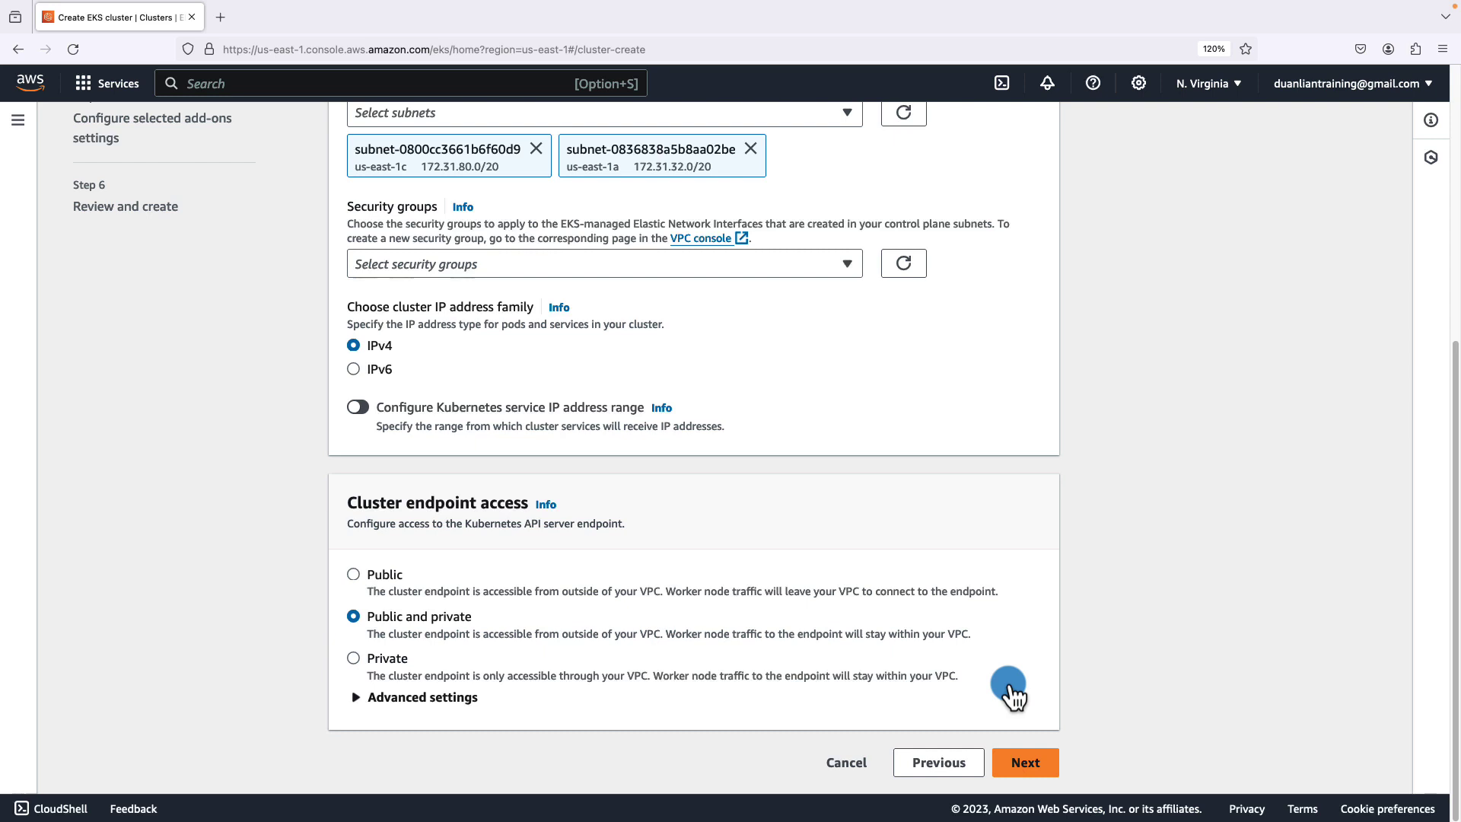
pyautogui.click(1043, 764)
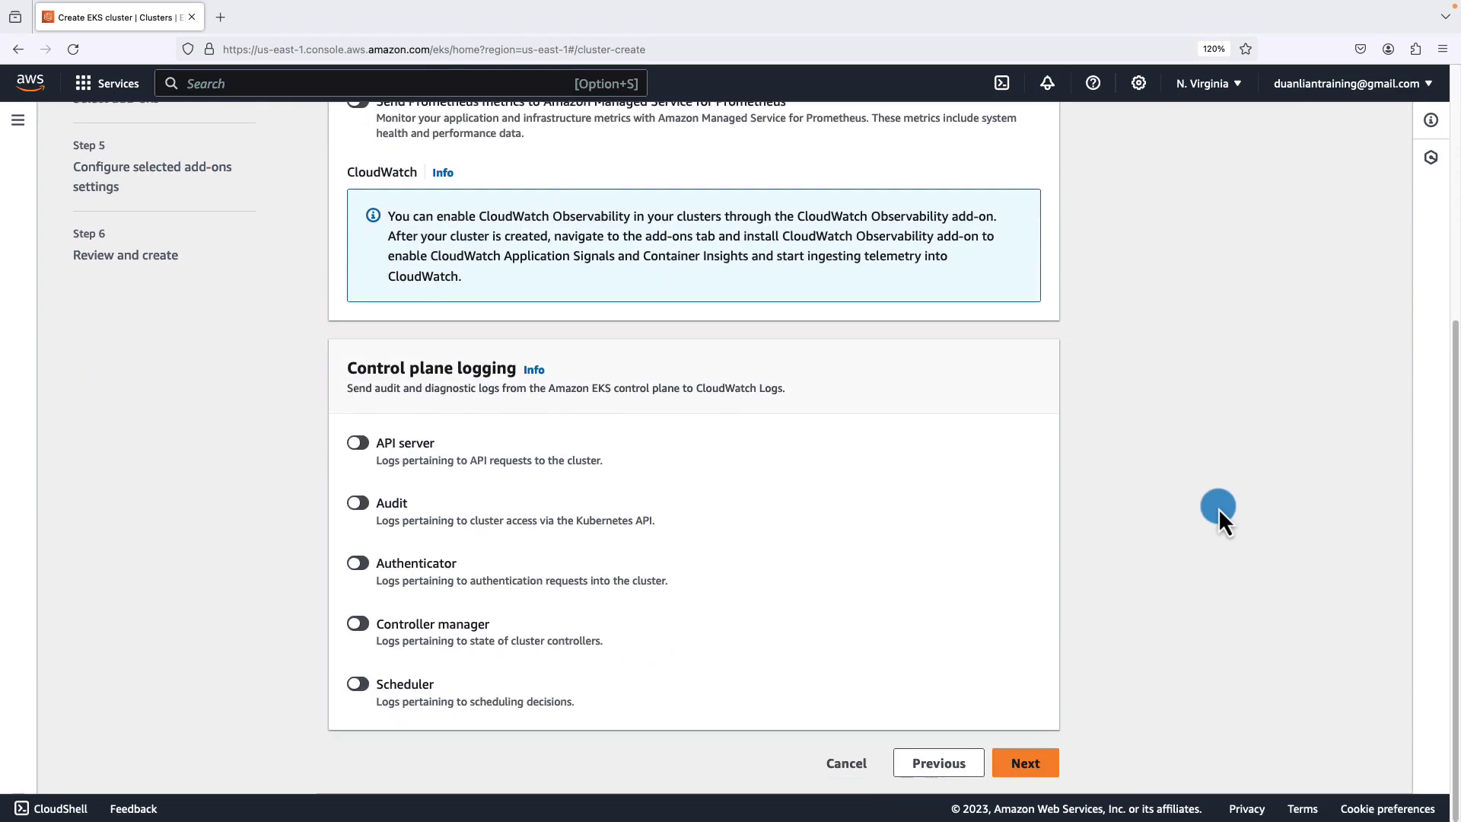
# Accept default logging, add-ons and VPC CNI version, create eksDemo, and return to clusters
pyautogui.click(1032, 763)
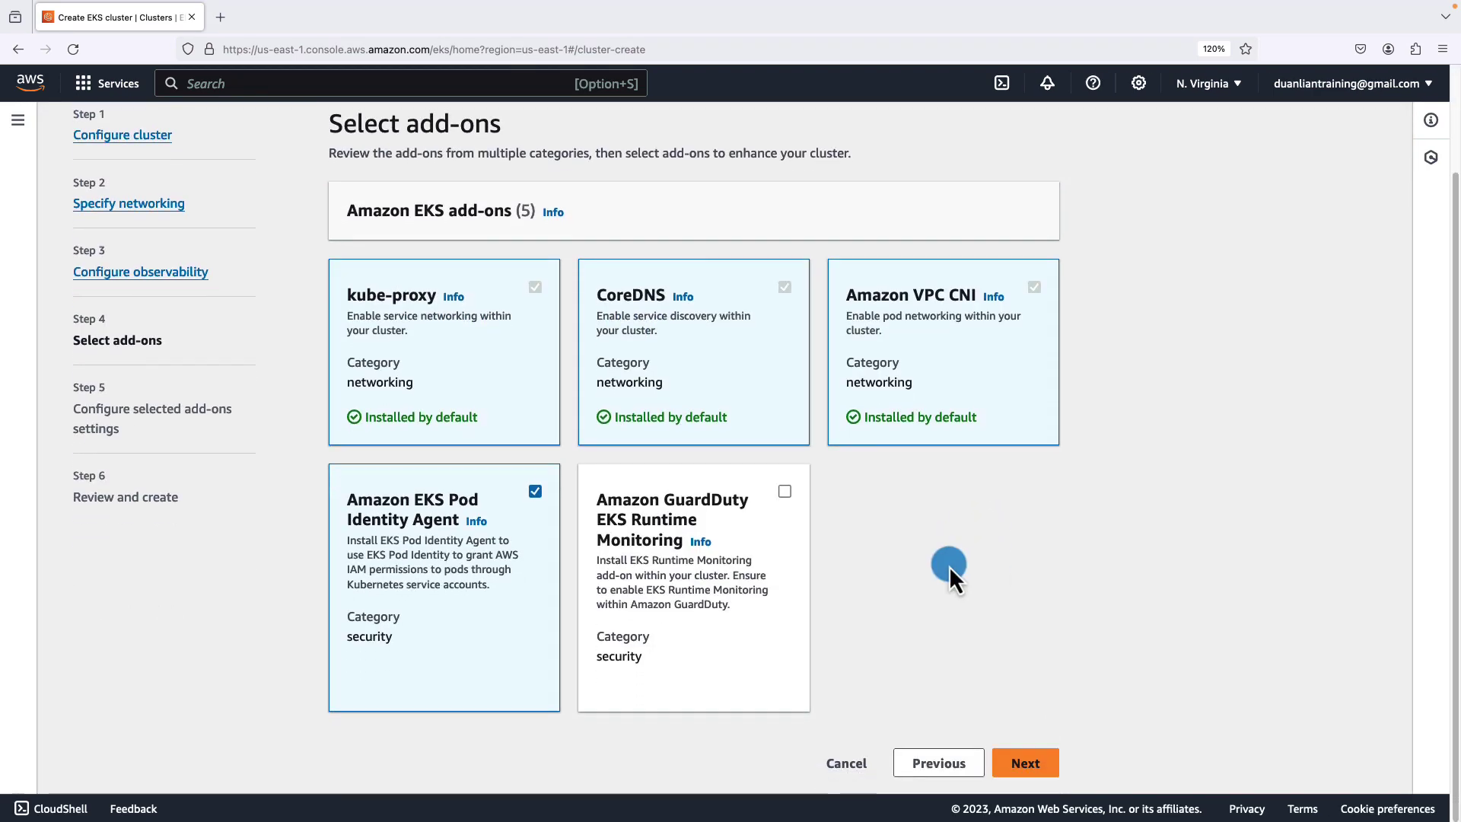
pyautogui.click(1033, 763)
pyautogui.moveTo(1454, 375); pyautogui.dragTo(1452, 585)
pyautogui.click(841, 463)
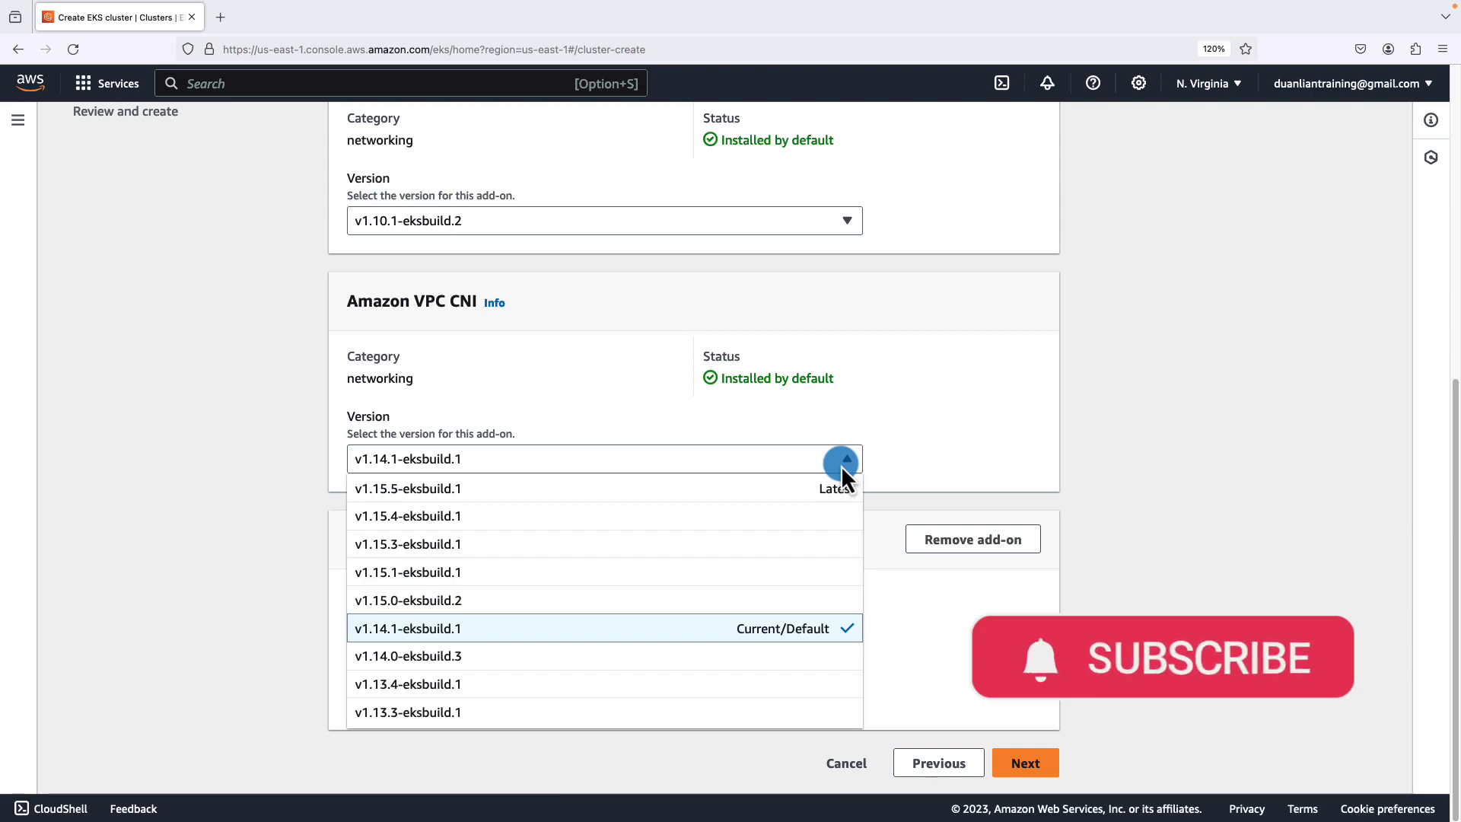
pyautogui.click(1034, 770)
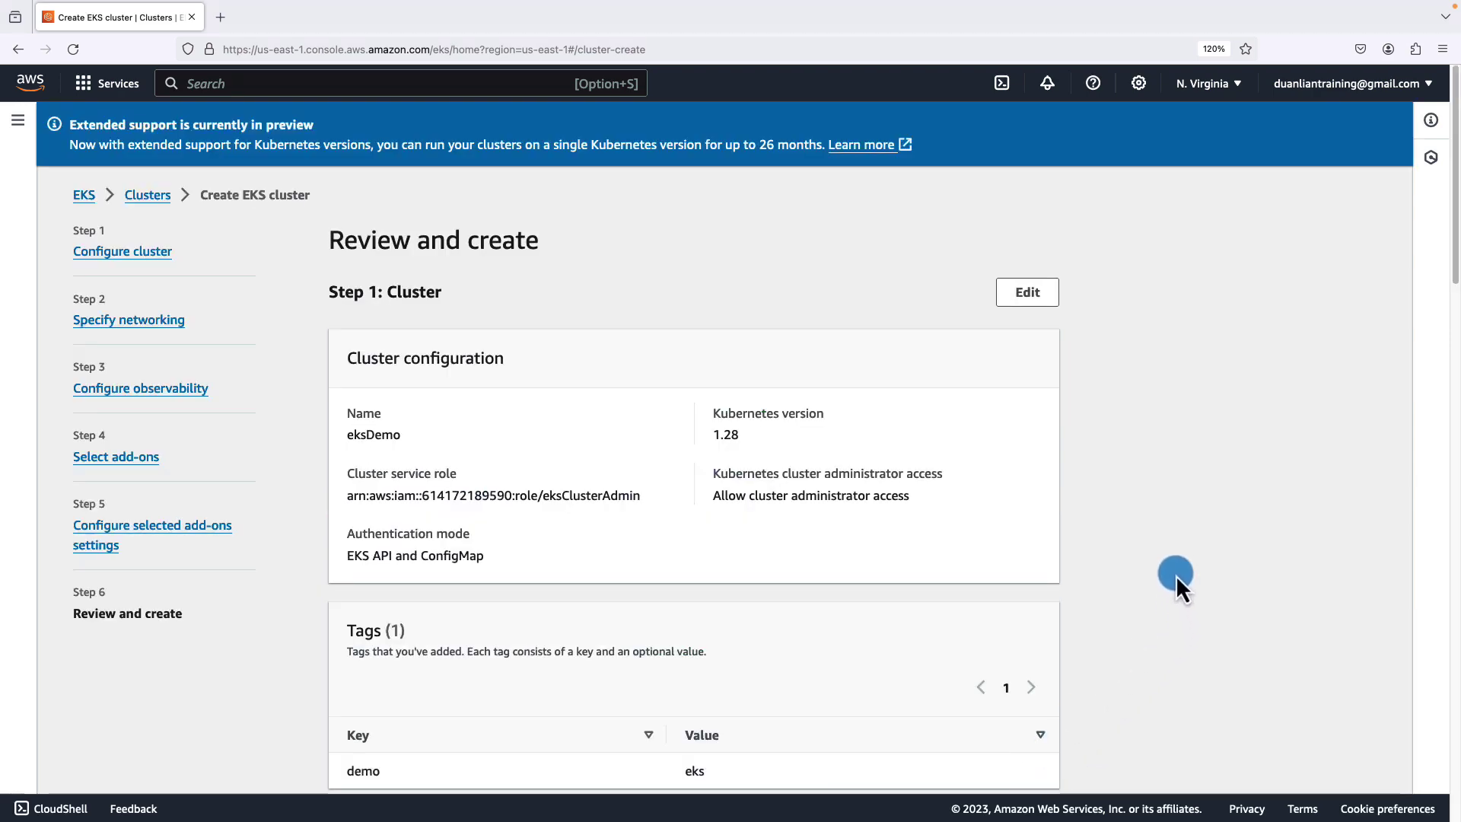
pyautogui.scroll(-3, 1174, 542)
pyautogui.scroll(-4, 1173, 543)
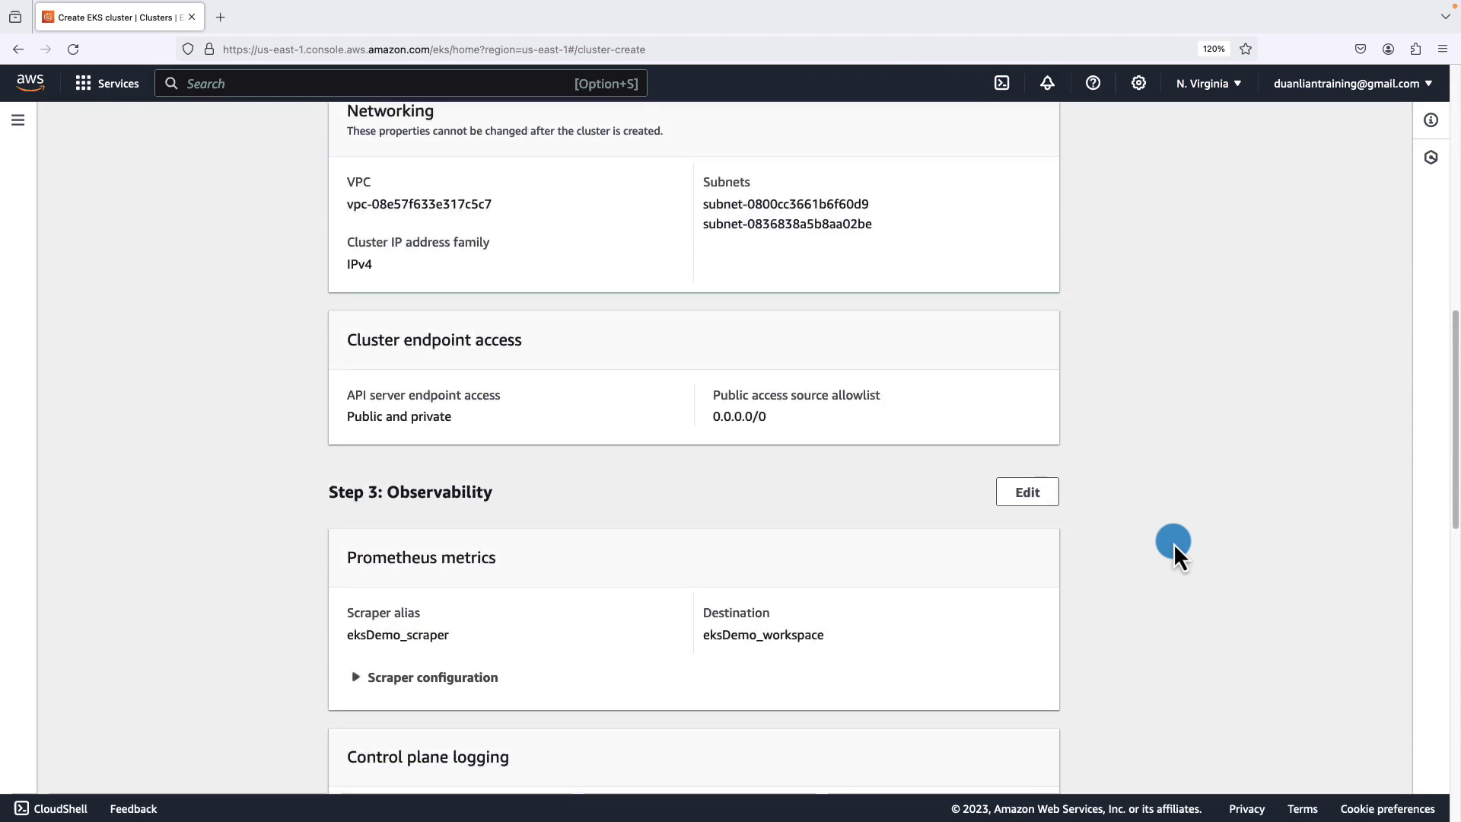
pyautogui.scroll(-3, 1174, 542)
pyautogui.scroll(-5, 1174, 543)
pyautogui.click(1030, 765)
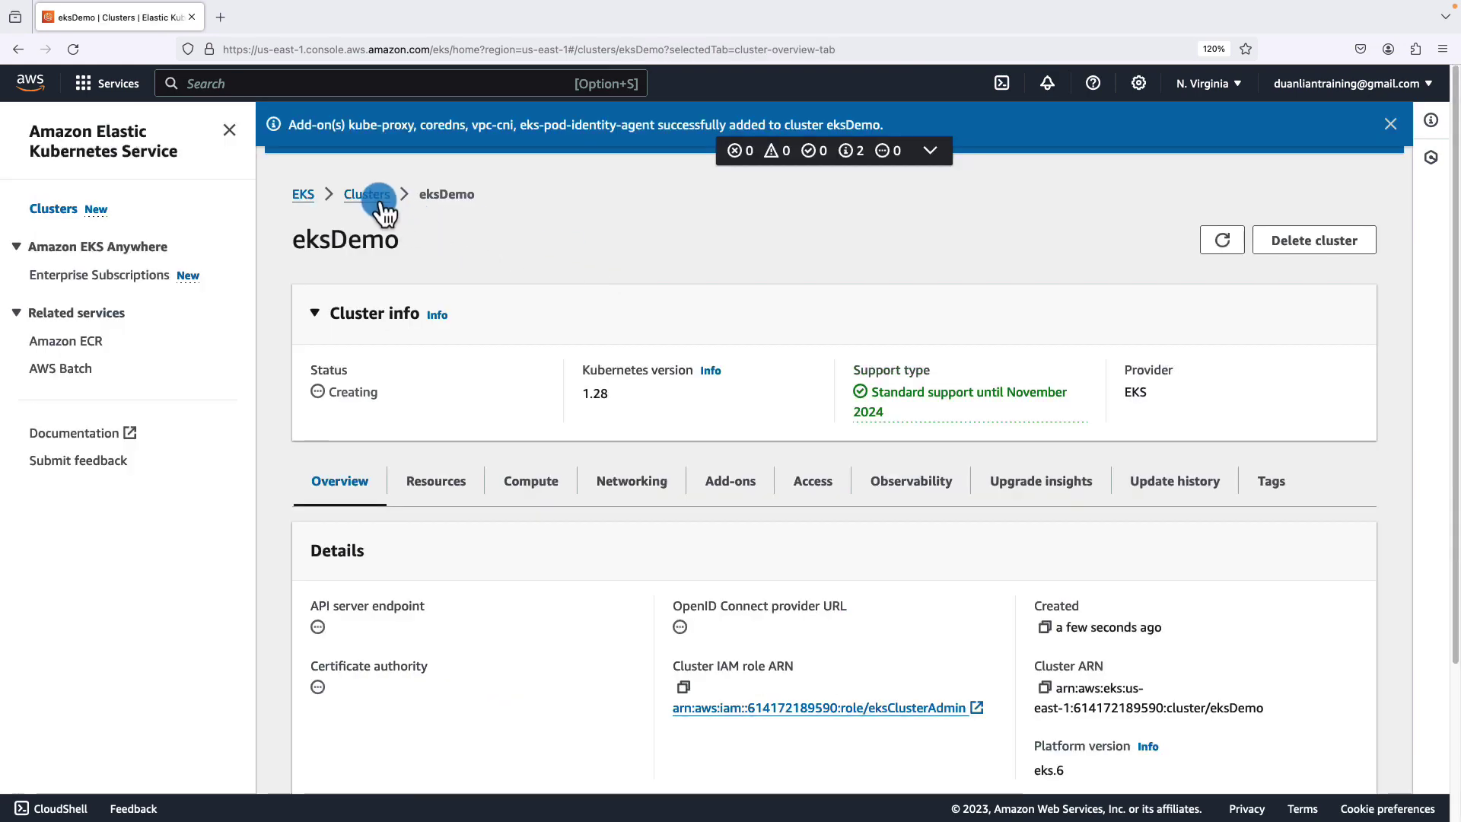
pyautogui.click(372, 195)
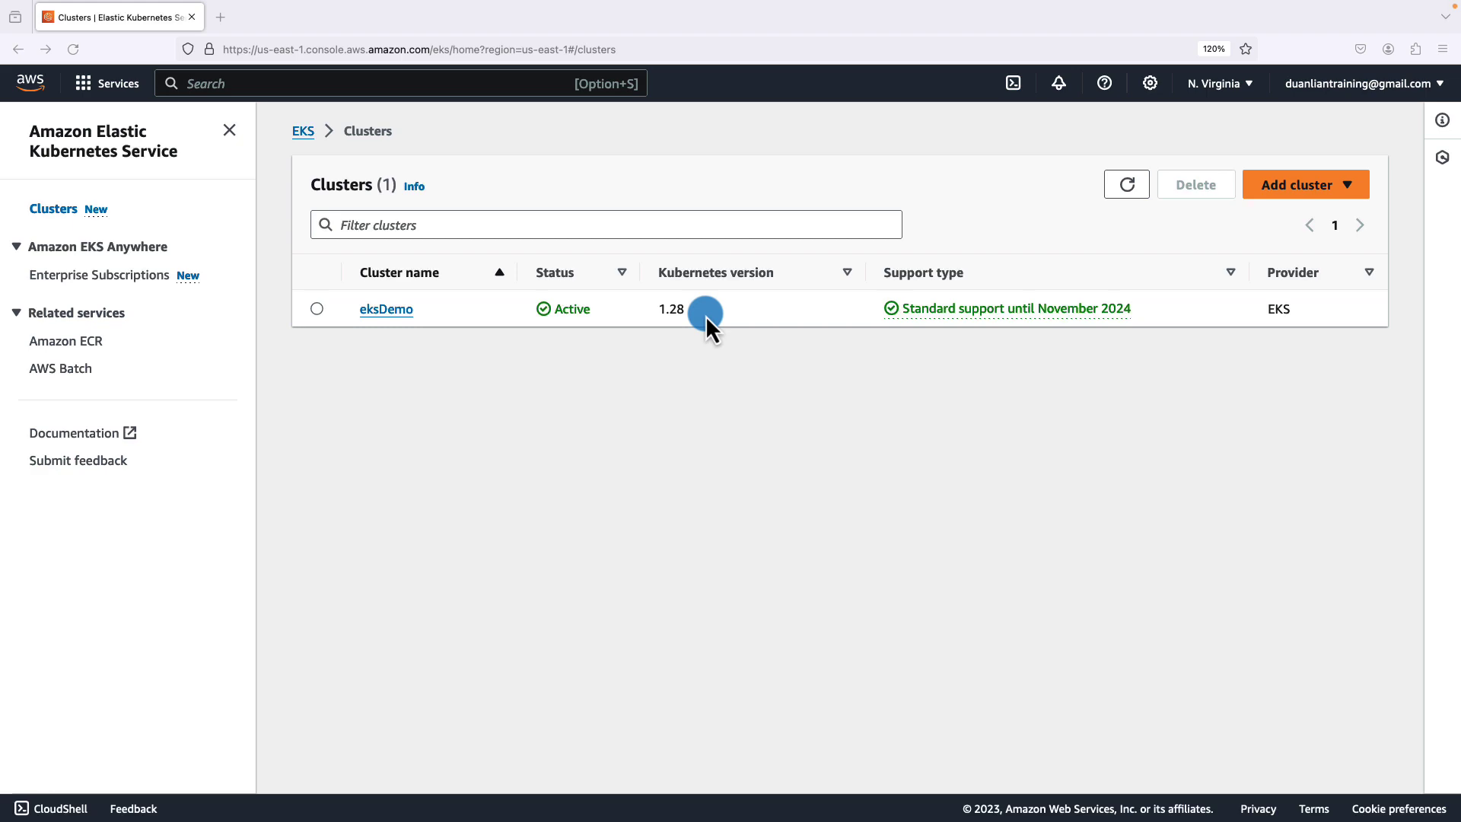
# Open eksDemo's Compute tab and begin adding a node group
pyautogui.click(386, 309)
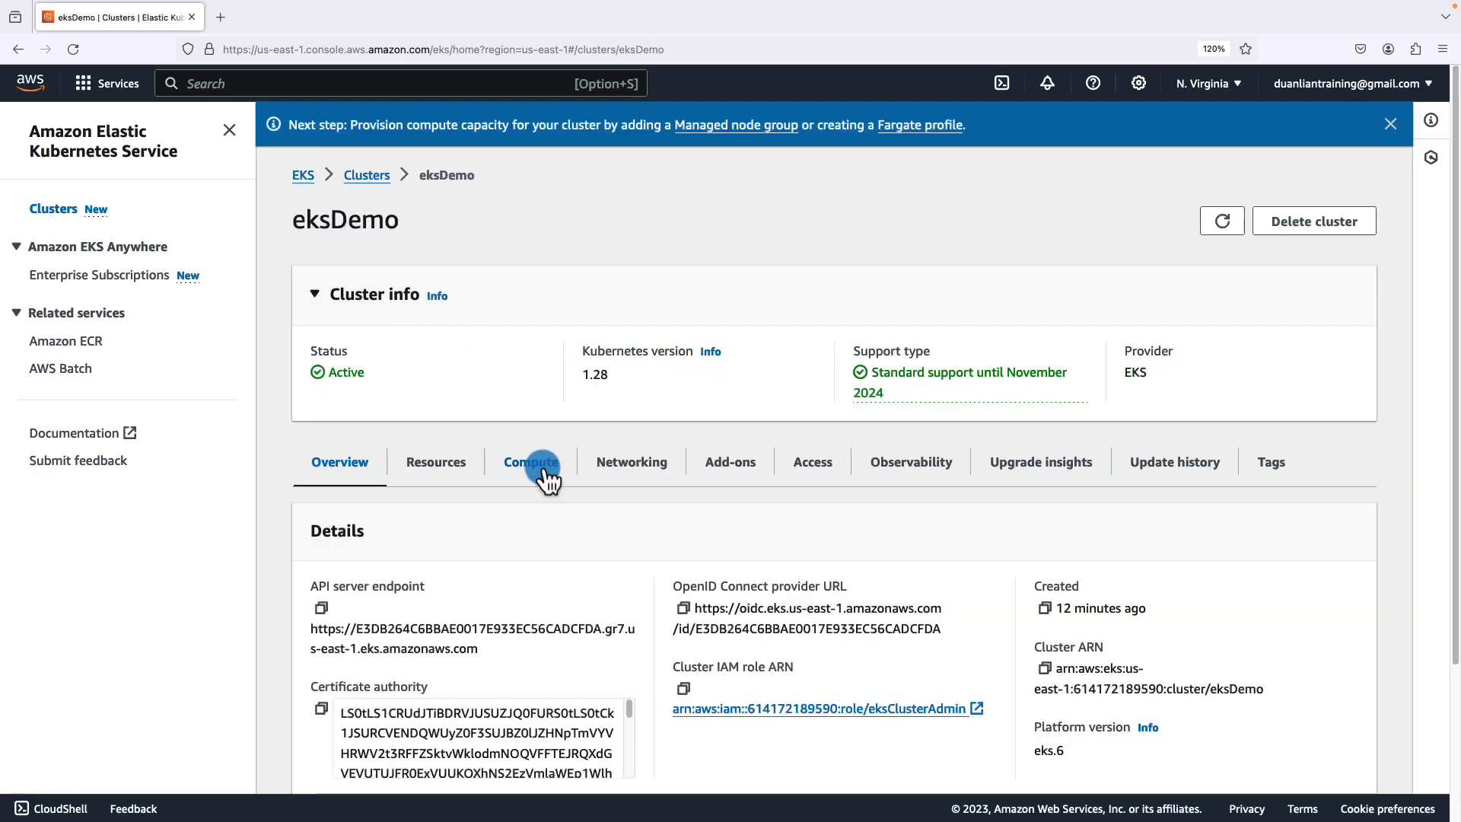
pyautogui.click(537, 468)
pyautogui.scroll(-5, 949, 558)
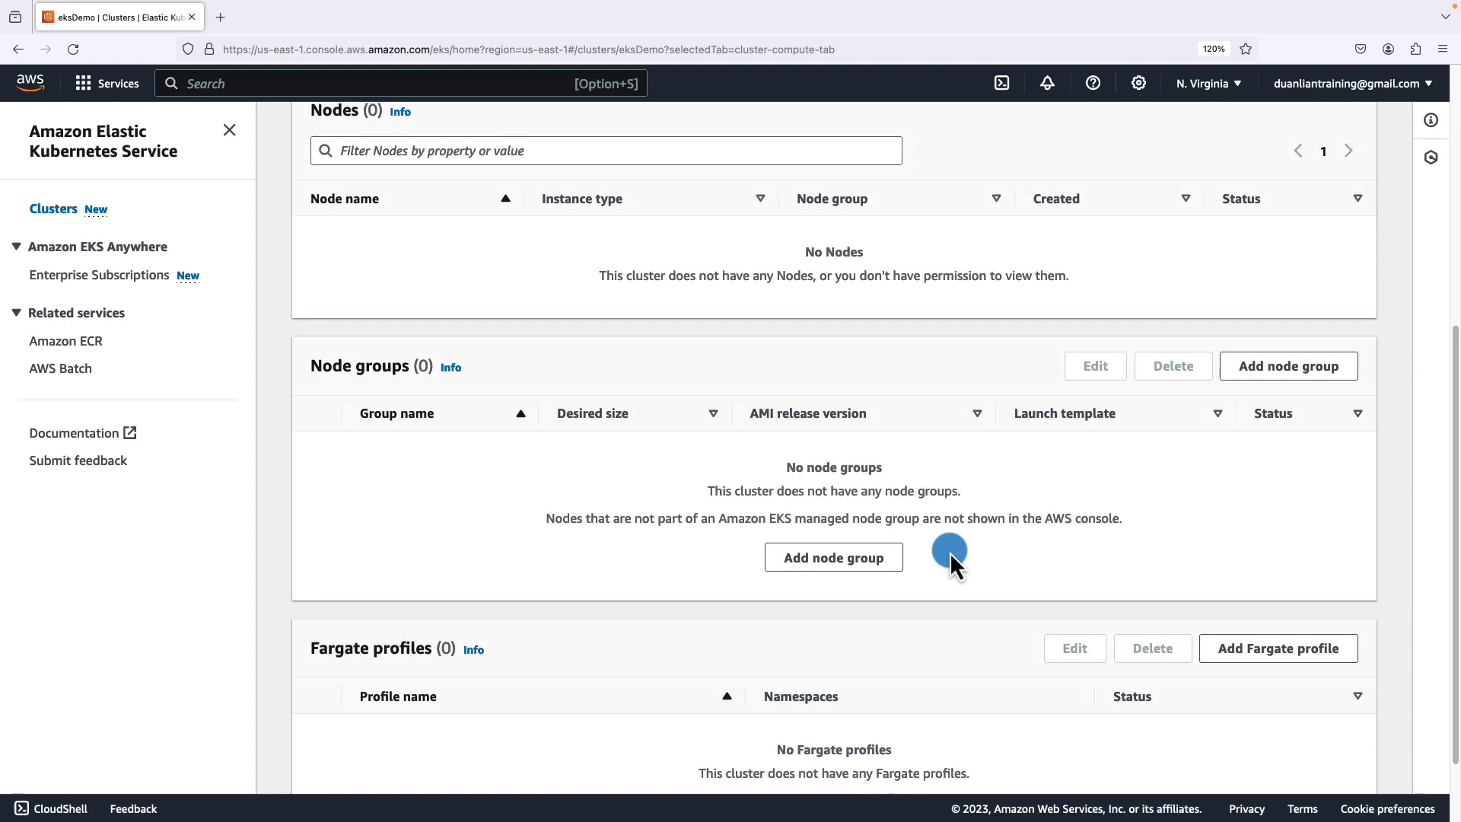
pyautogui.scroll(-1, 948, 558)
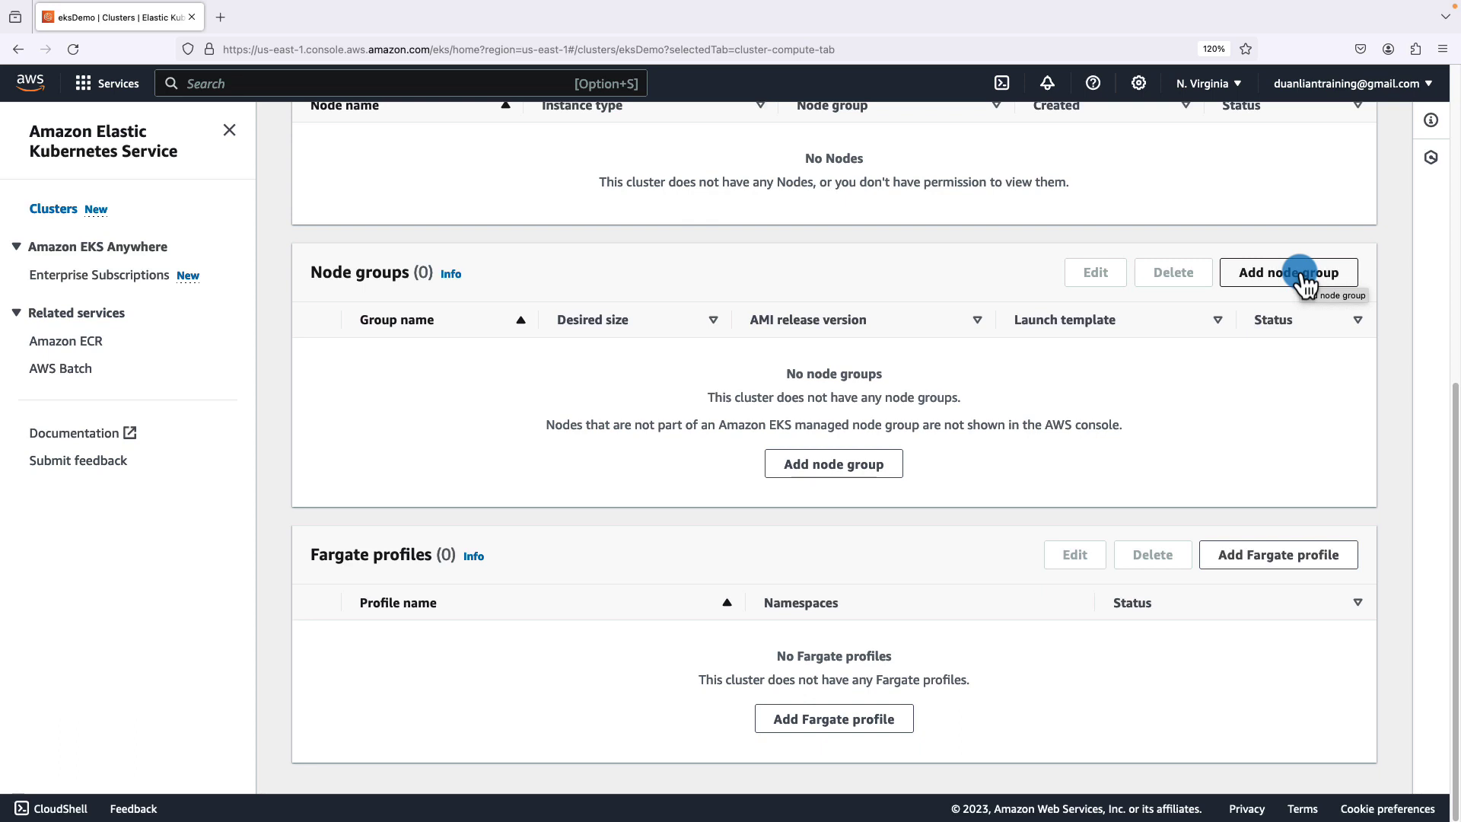
pyautogui.click(890, 477)
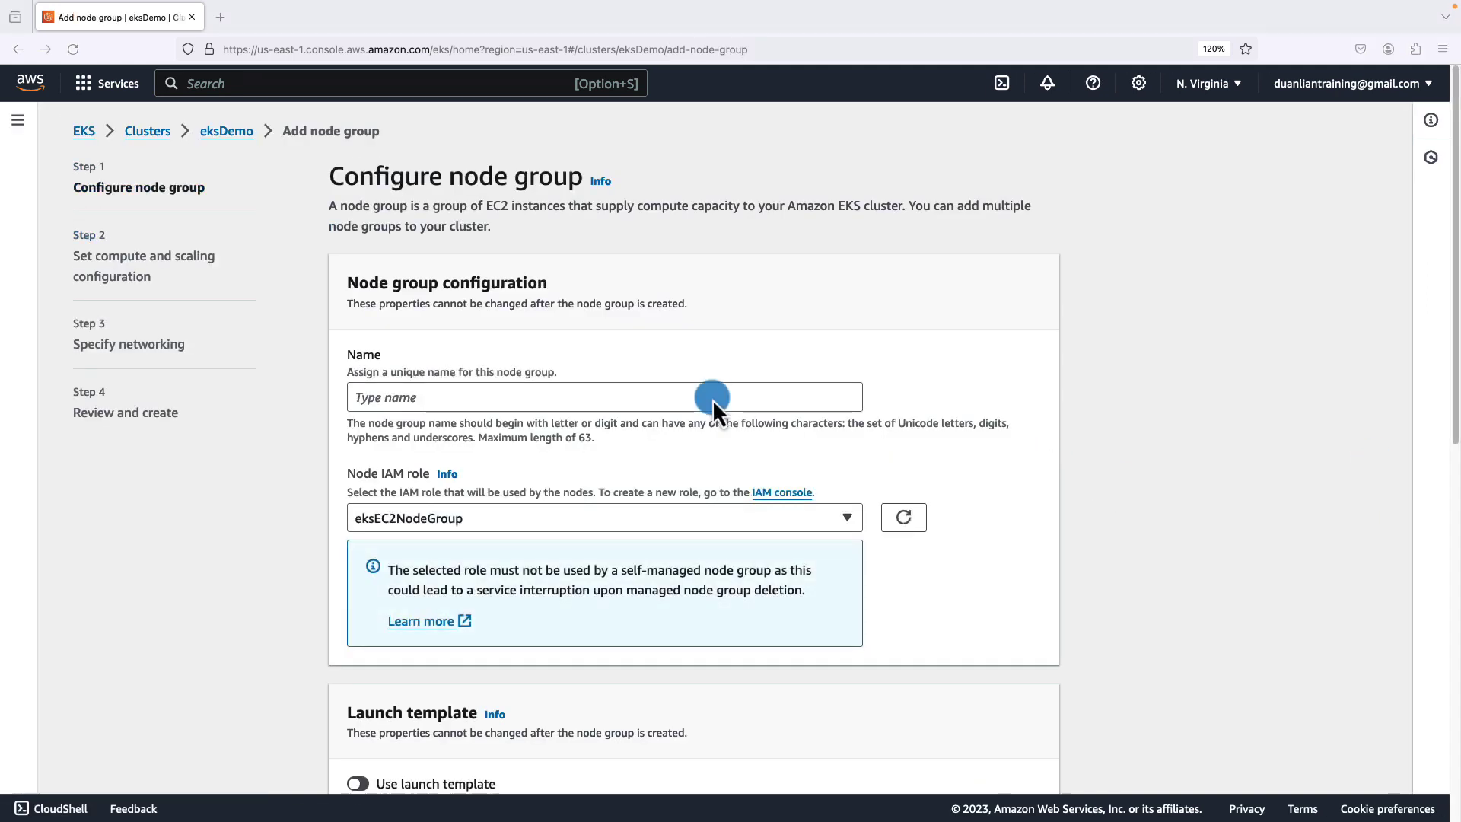
# Name the node group eksNodeGroup with labels demo=eks and demo=eksNodeGroup
pyautogui.click(691, 395)
pyautogui.write('eksNodeGroup')
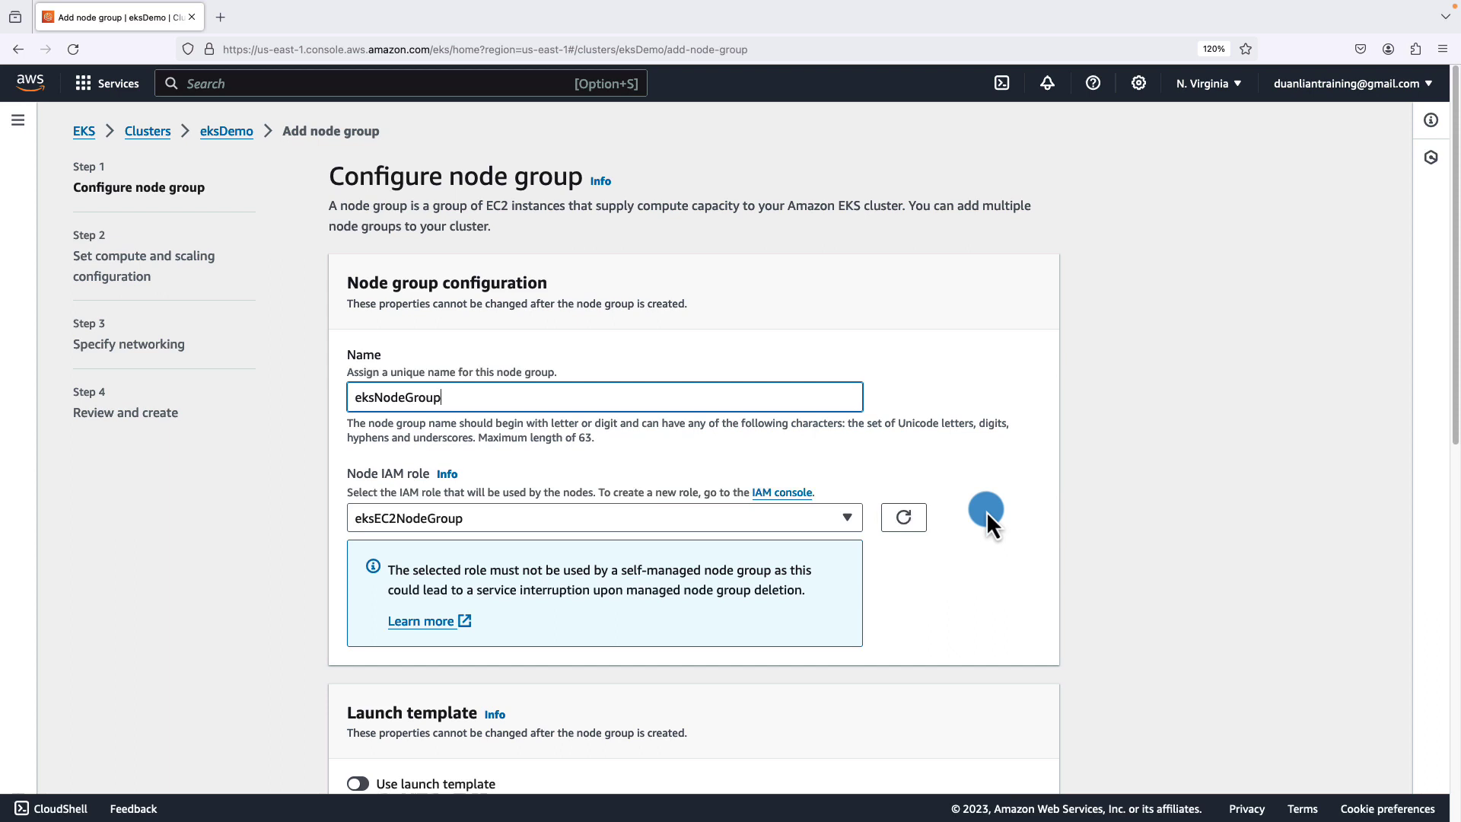
pyautogui.scroll(-5, 1423, 559)
pyautogui.scroll(-2, 1423, 559)
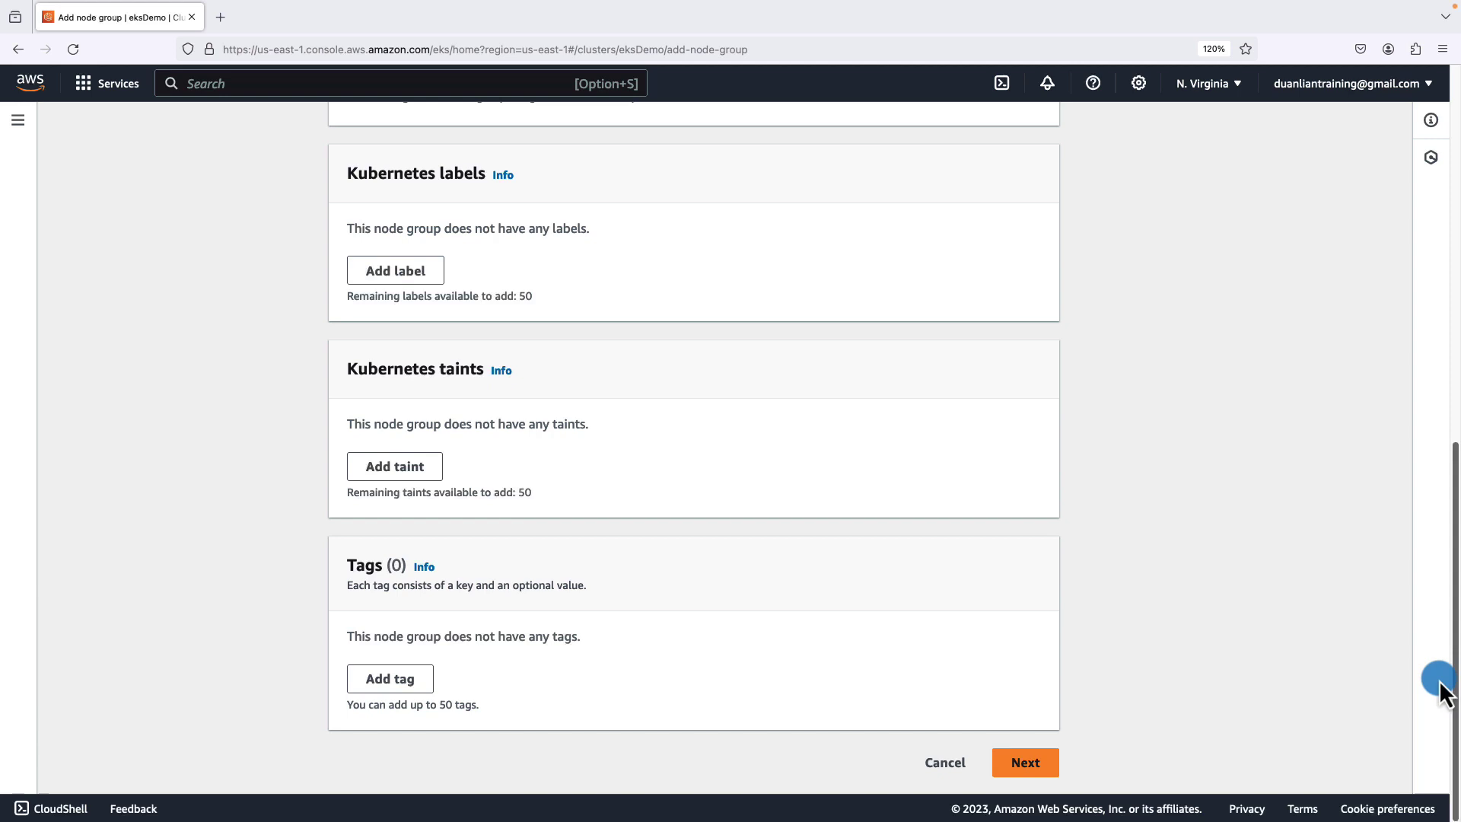
pyautogui.click(399, 279)
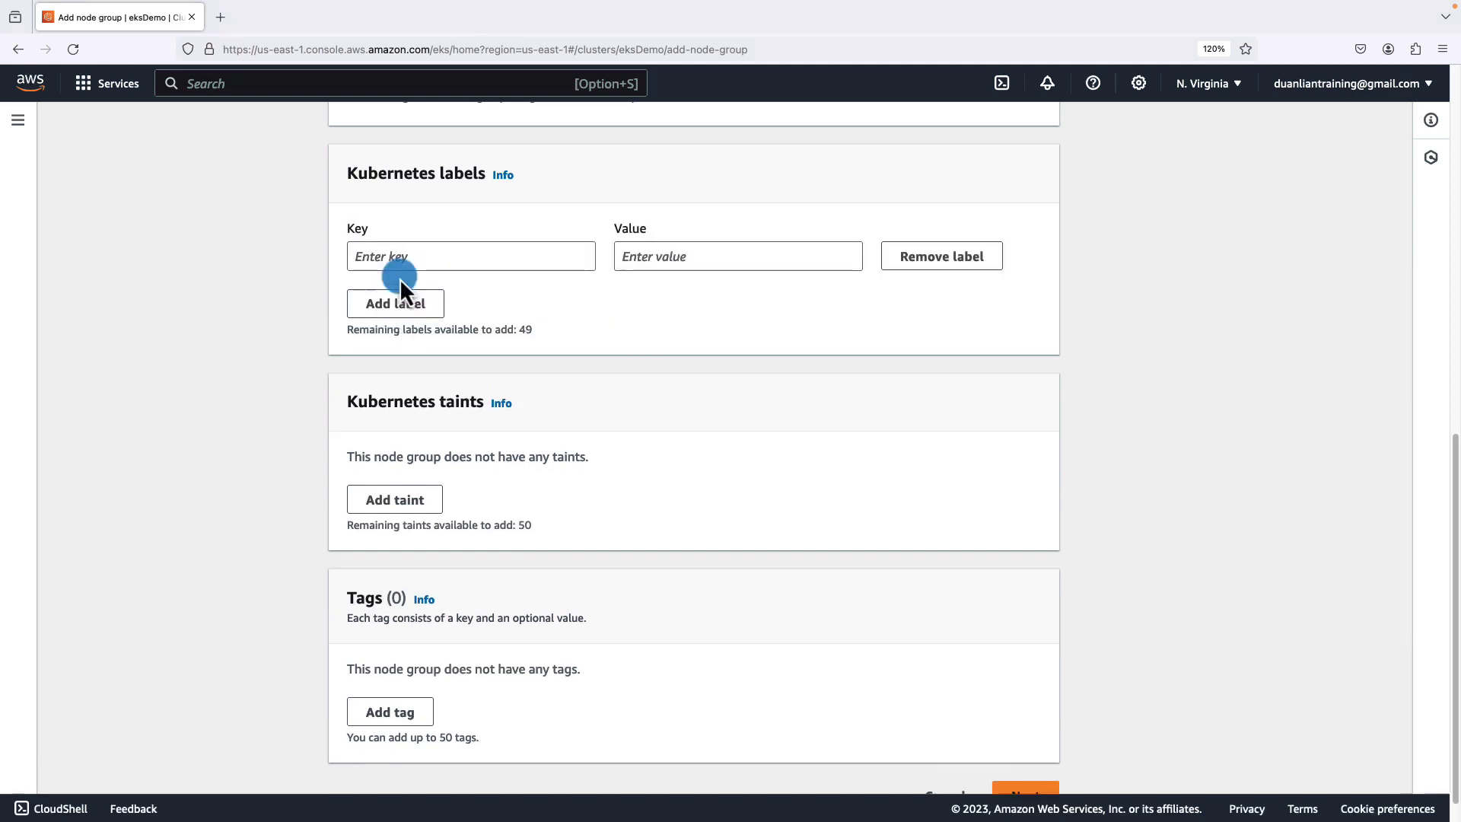
pyautogui.click(385, 255)
pyautogui.write('demo')
pyautogui.click(659, 267)
pyautogui.write('e')
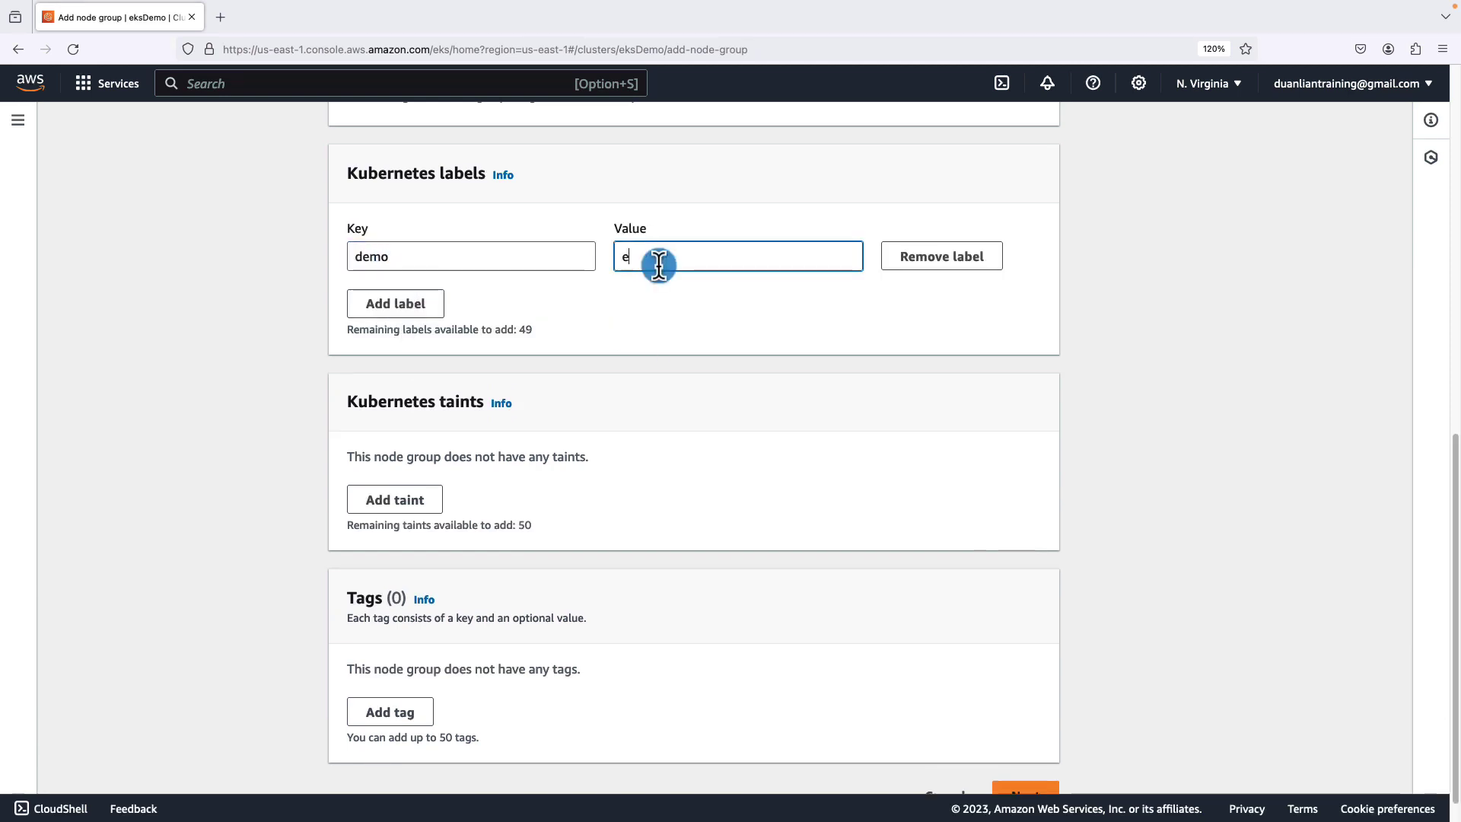
pyautogui.write('ks')
pyautogui.click(387, 304)
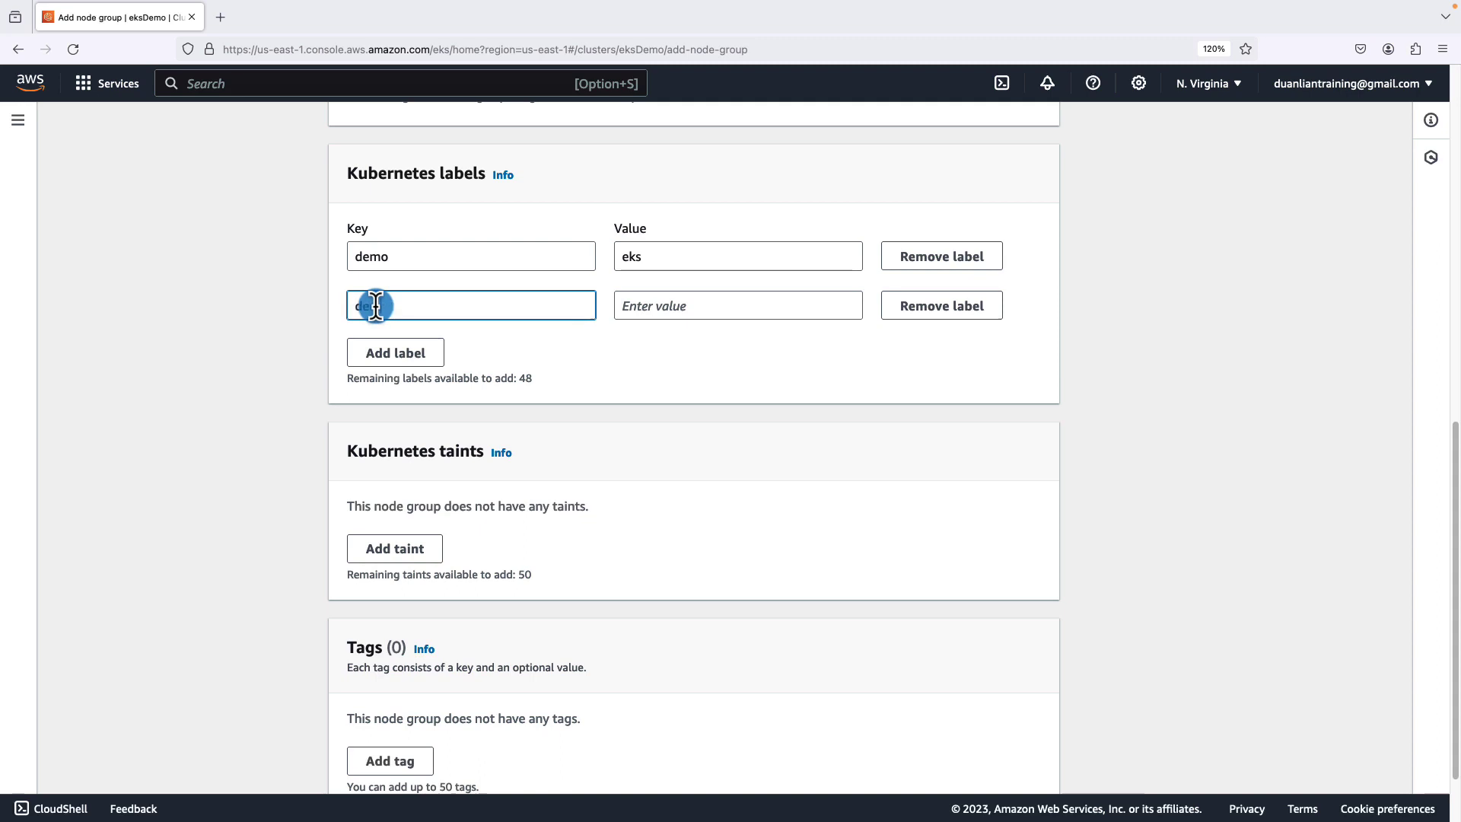
pyautogui.write('demo')
pyautogui.click(655, 307)
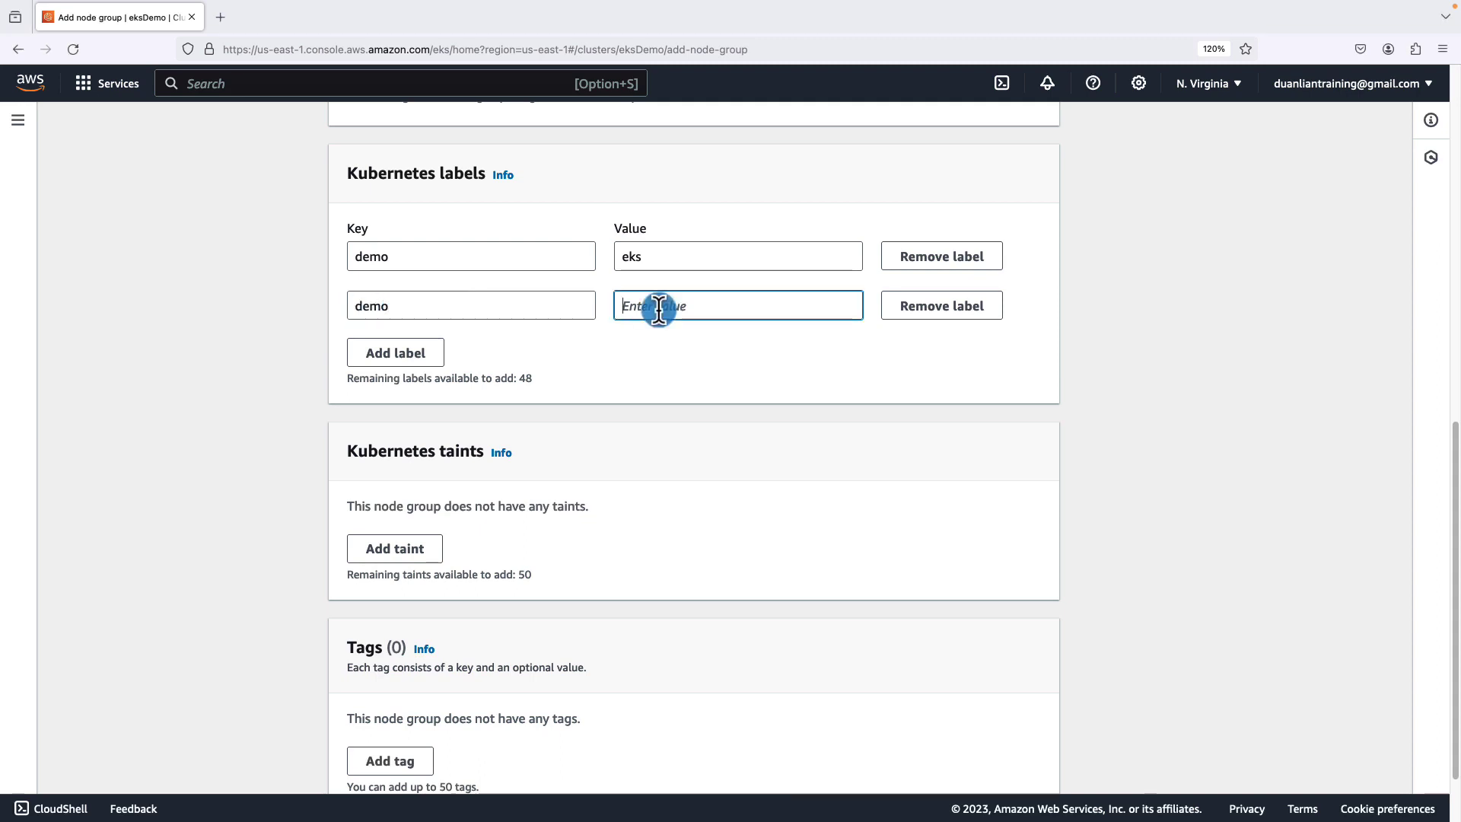
pyautogui.write('eksNodeGroup')
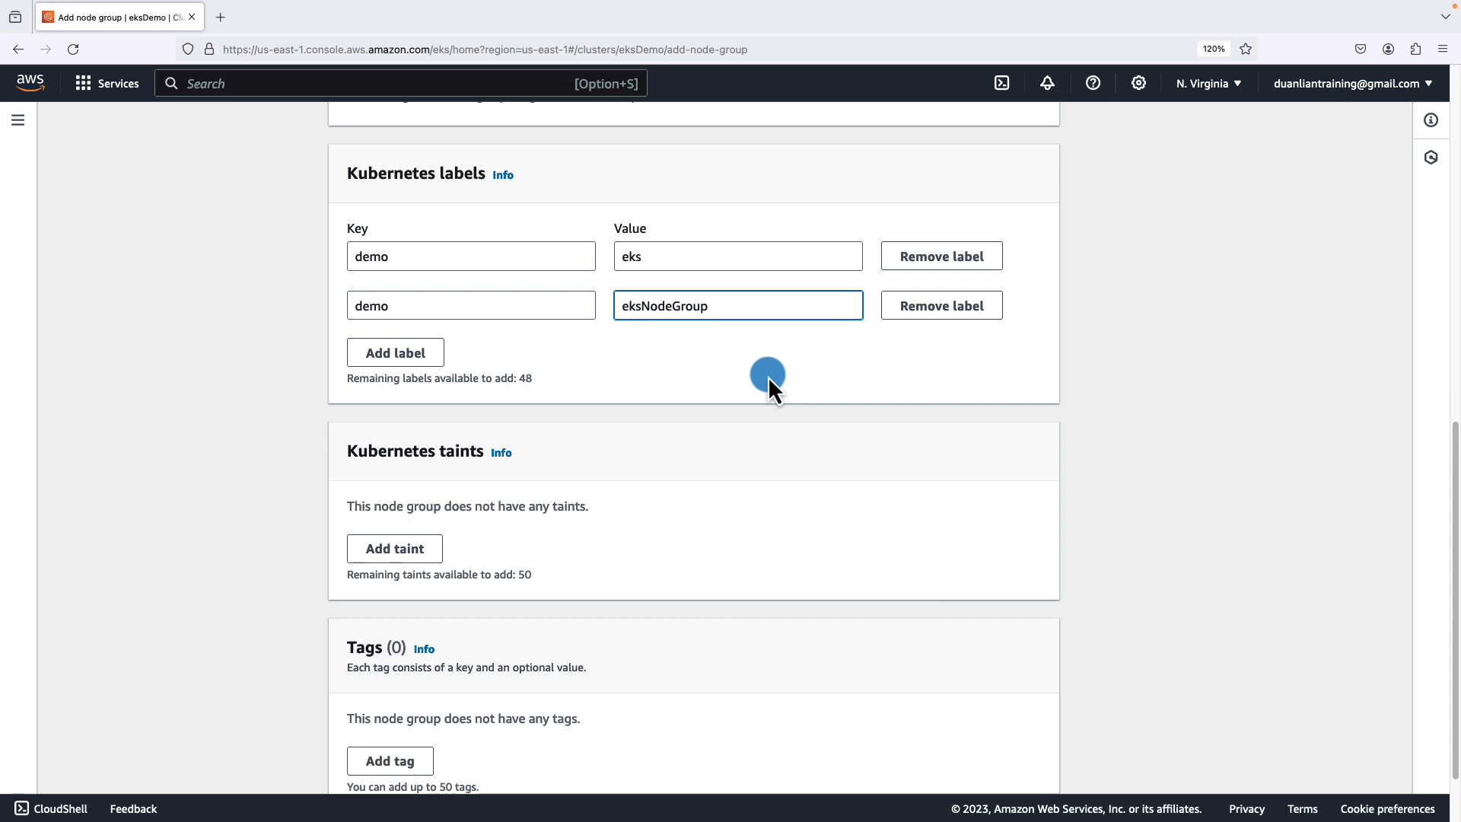
pyautogui.scroll(-2, 388, 686)
# Add tag demo=eksNodeGroup and continue to compute and scaling configuration
pyautogui.click(390, 684)
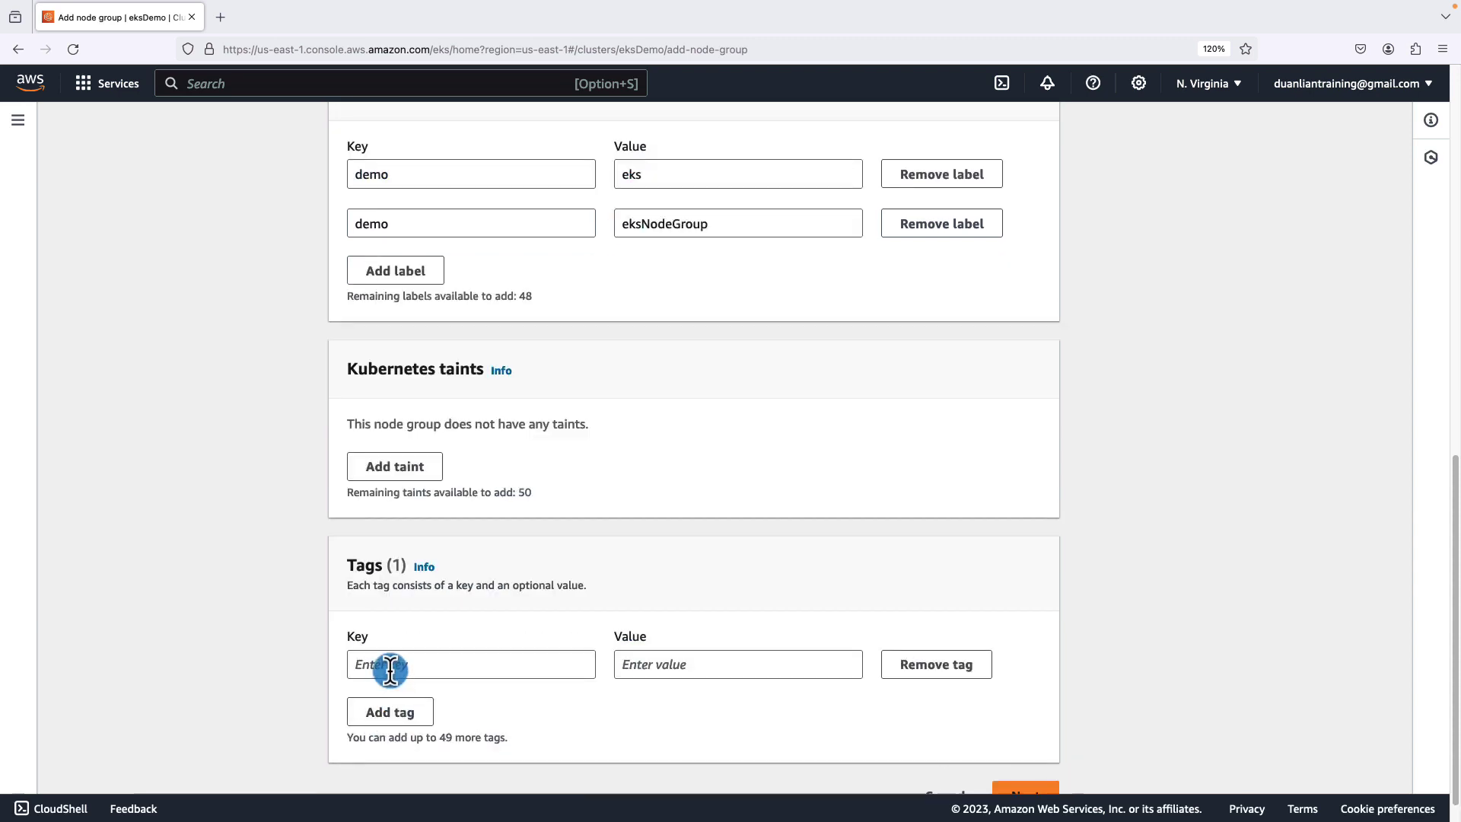
pyautogui.click(389, 670)
pyautogui.write('demo')
pyautogui.click(646, 664)
pyautogui.write('eksNodeGroup')
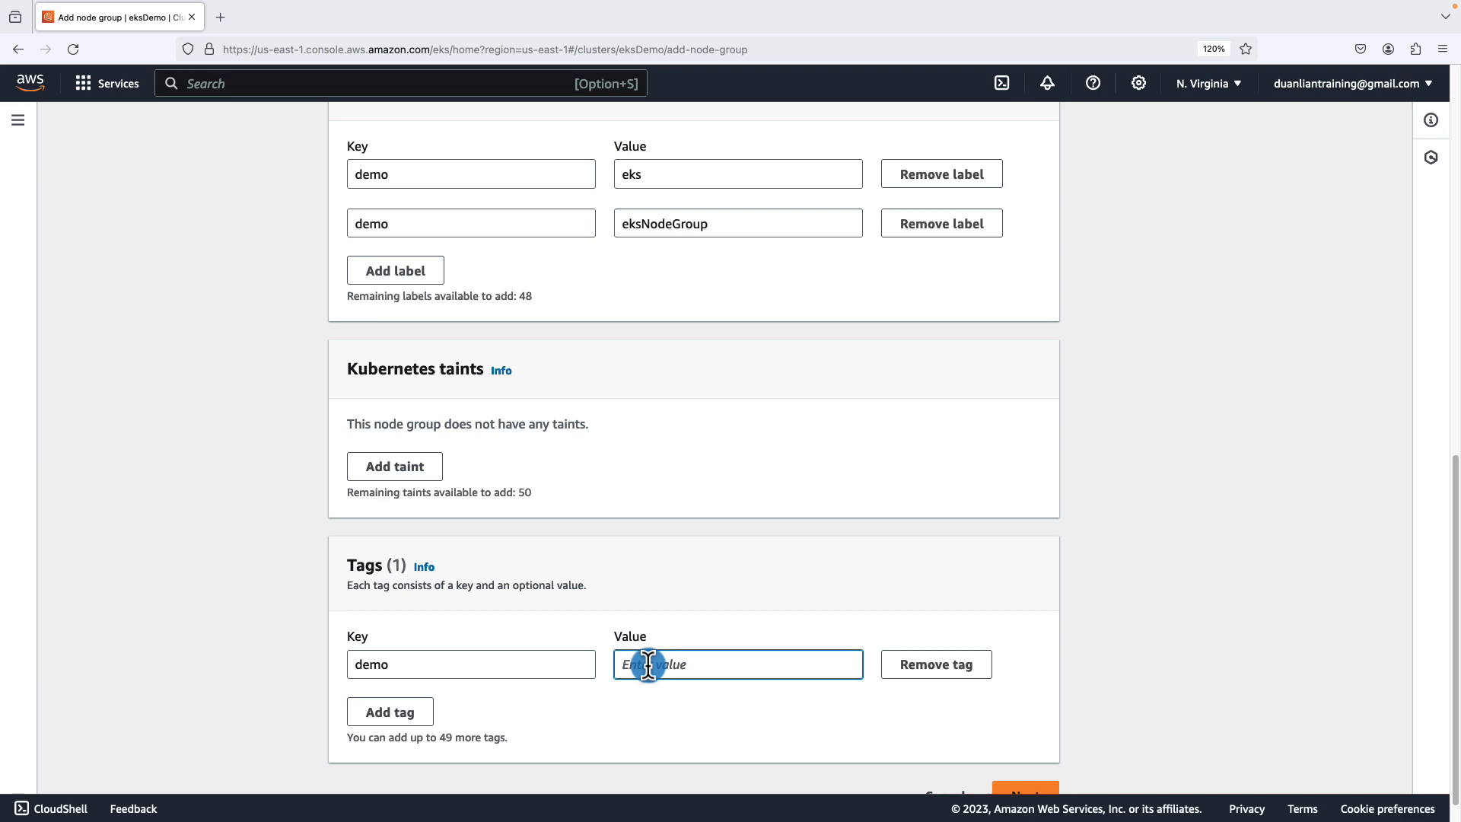
pyautogui.scroll(-1, 932, 711)
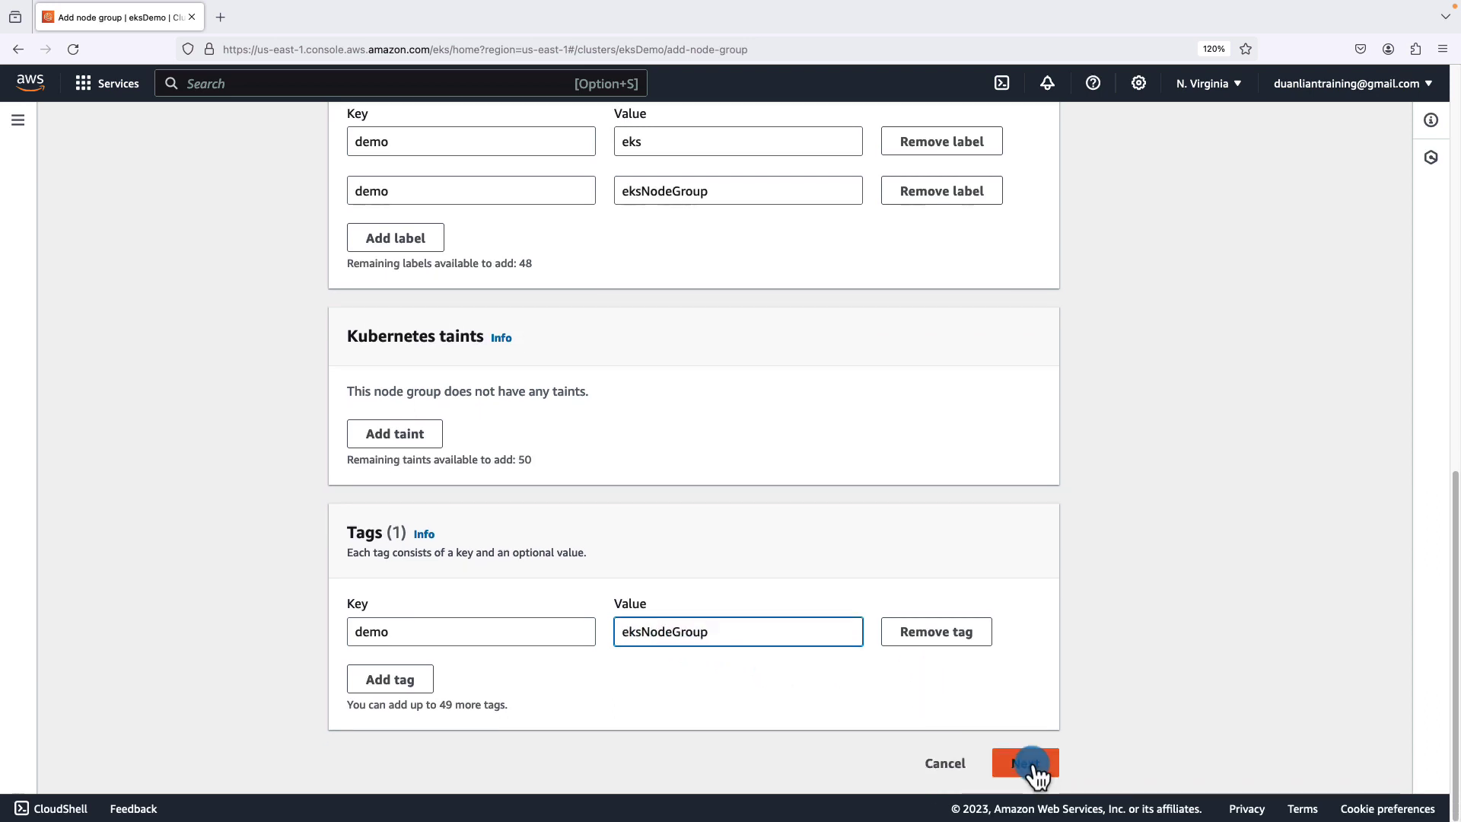
pyautogui.click(1027, 763)
# Change the node instance type from t3.medium to t3.small
pyautogui.click(817, 571)
pyautogui.click(606, 521)
pyautogui.click(362, 470)
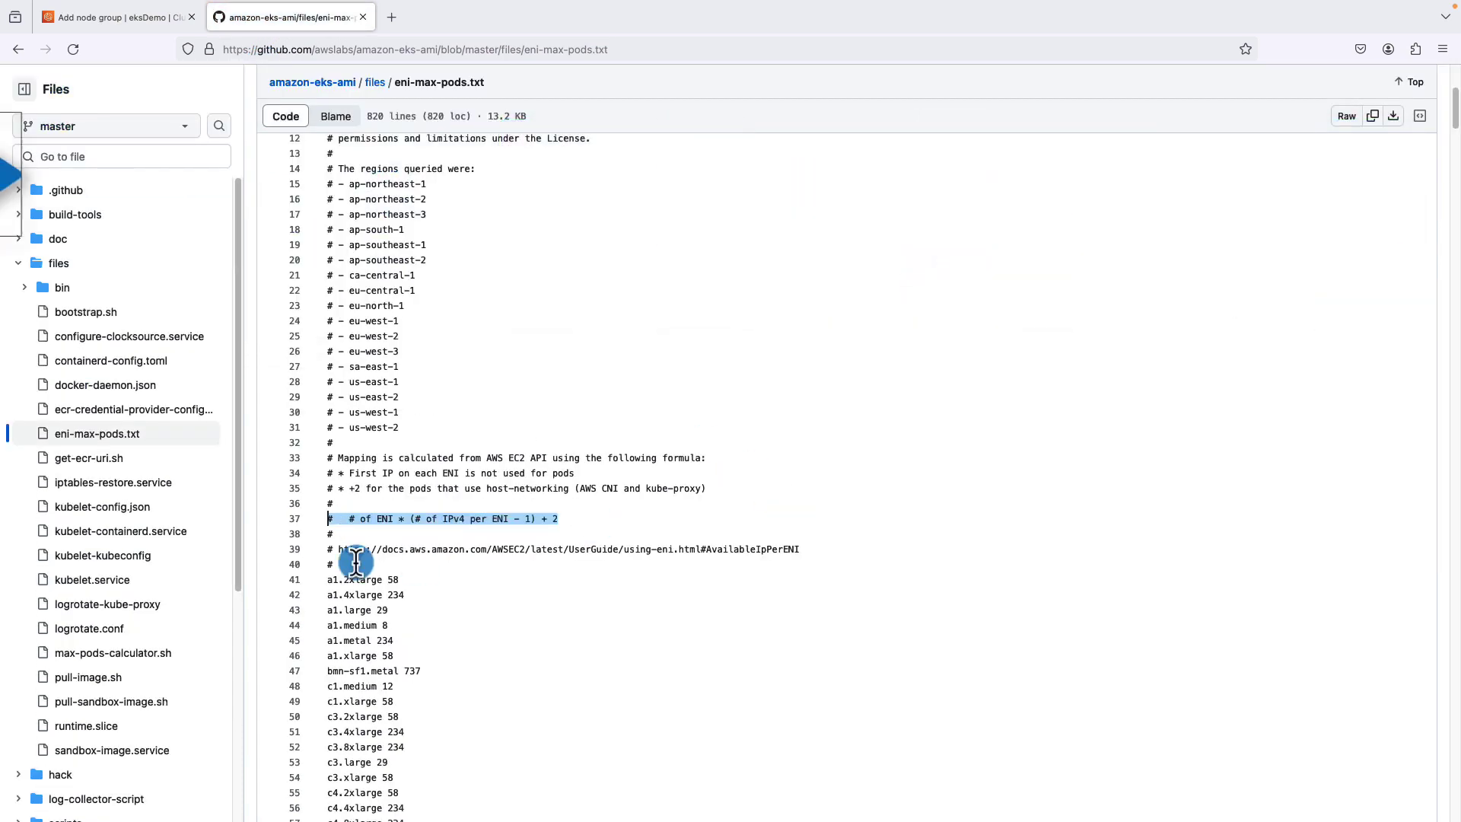
# Copy the ENI documentation URL from line 39 of eni-max-pods.txt into a new tab
pyautogui.doubleClick(367, 549)
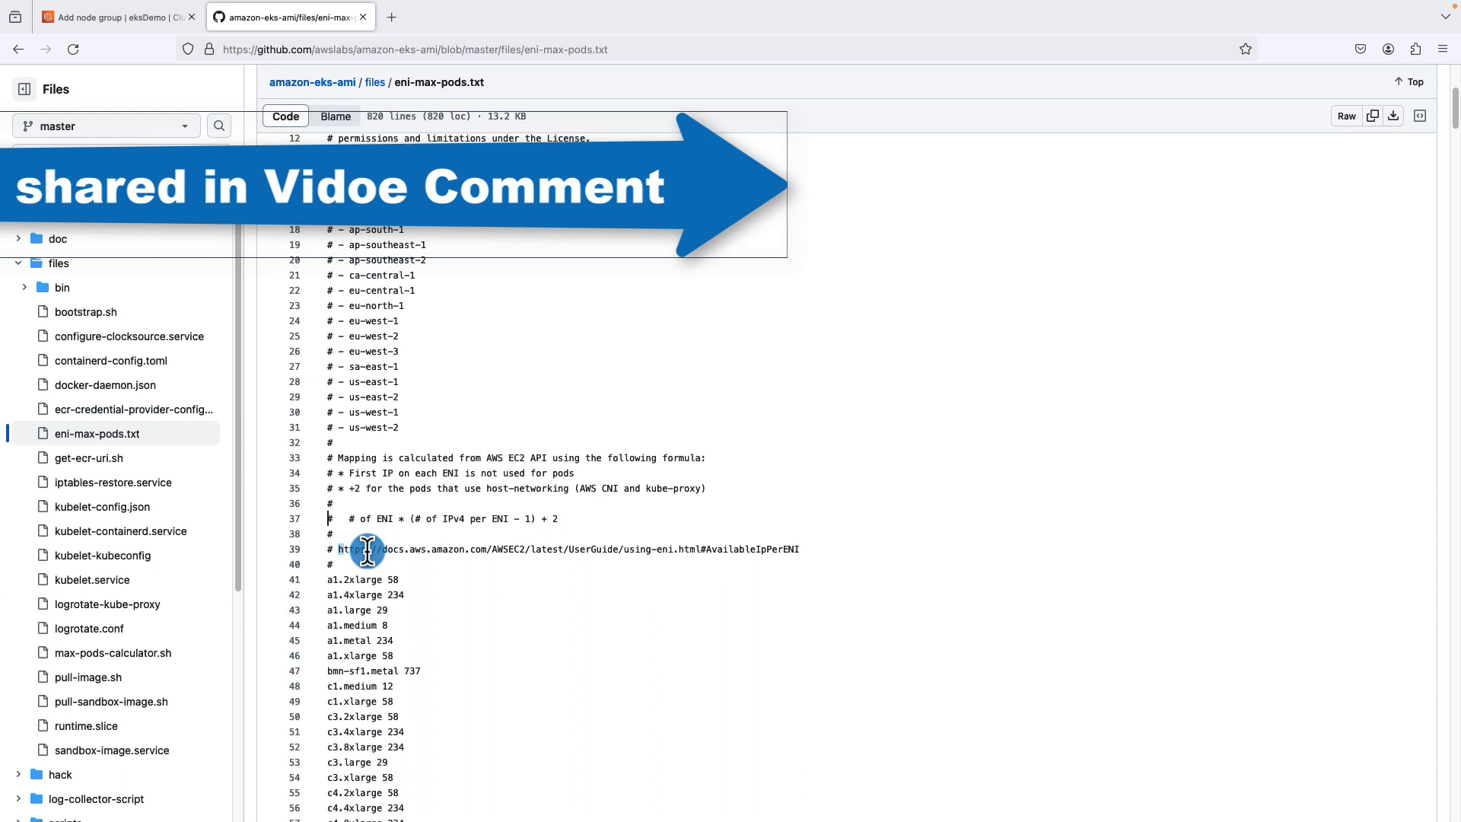
pyautogui.moveTo(368, 549); pyautogui.dragTo(814, 549)
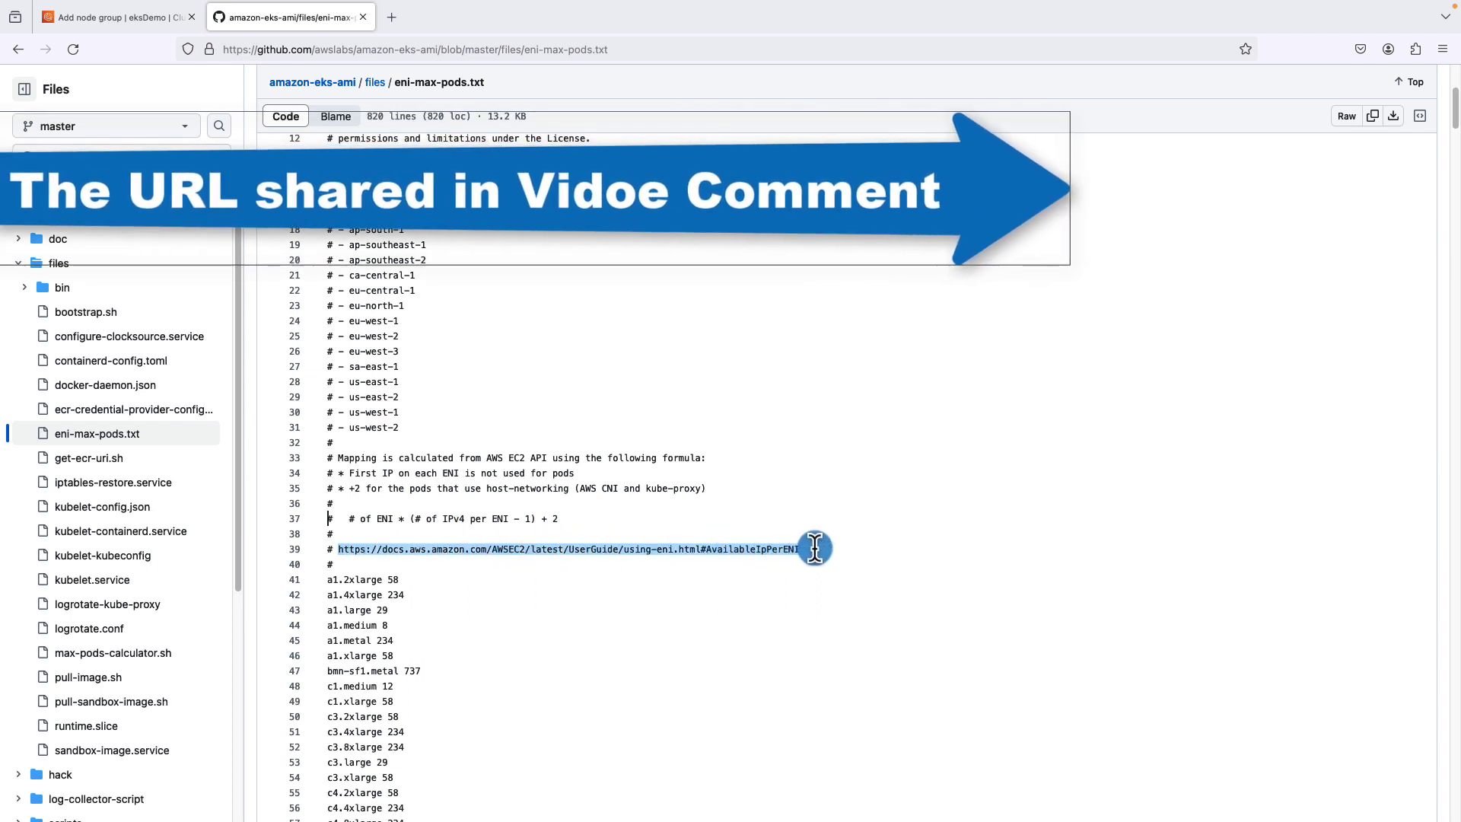
pyautogui.click(397, 16)
# Load the EC2 ENI documentation and find the t3.small network interface and IPv4 limits
pyautogui.write('https://docs.aws.amazon.com/AWSEC2/latest/UserGuide/using-eni.html#AvailableIpPerENI')
pyautogui.press('Return')
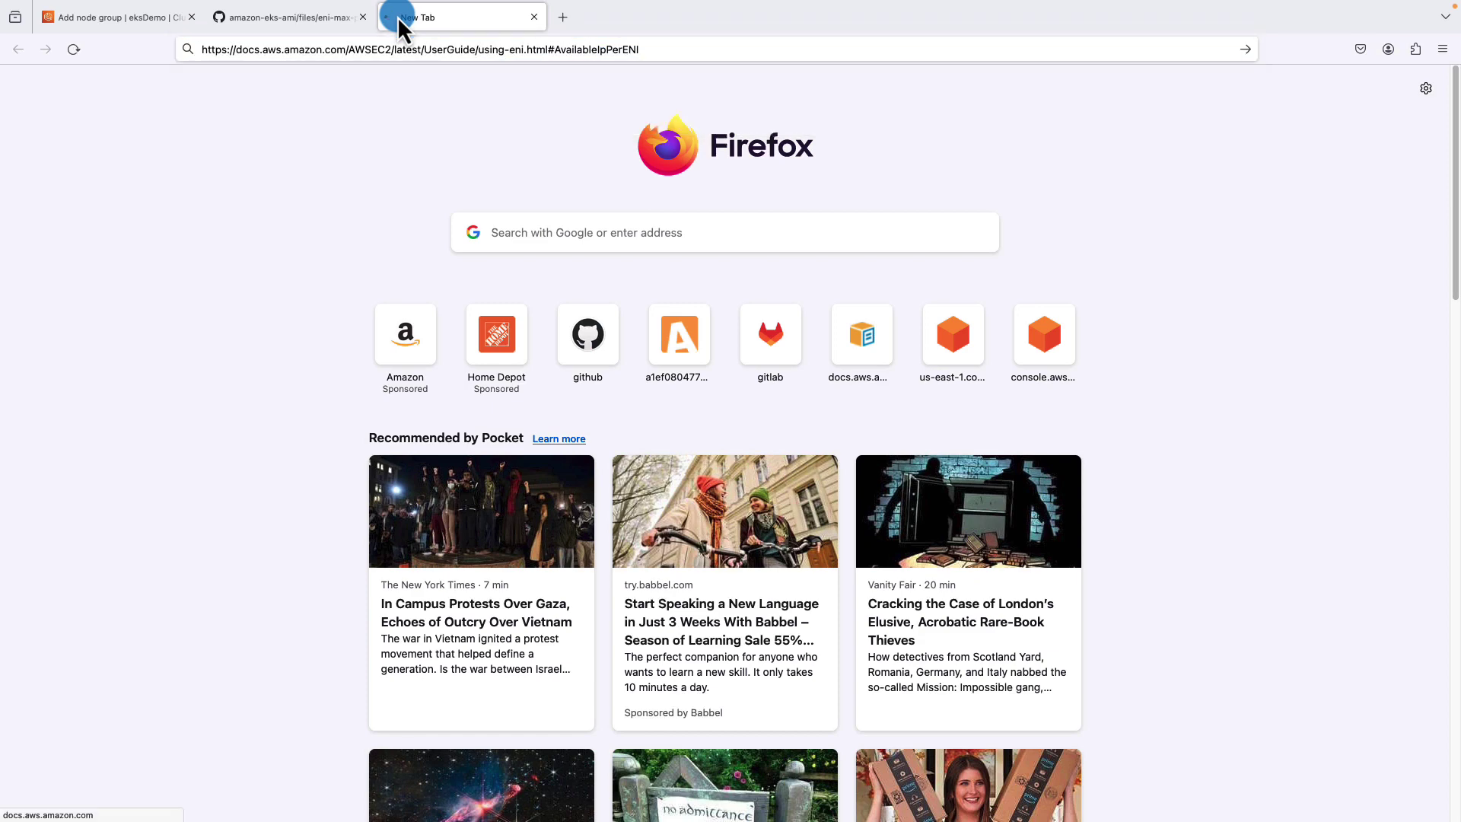
pyautogui.hotkey('ctrl', 'f')
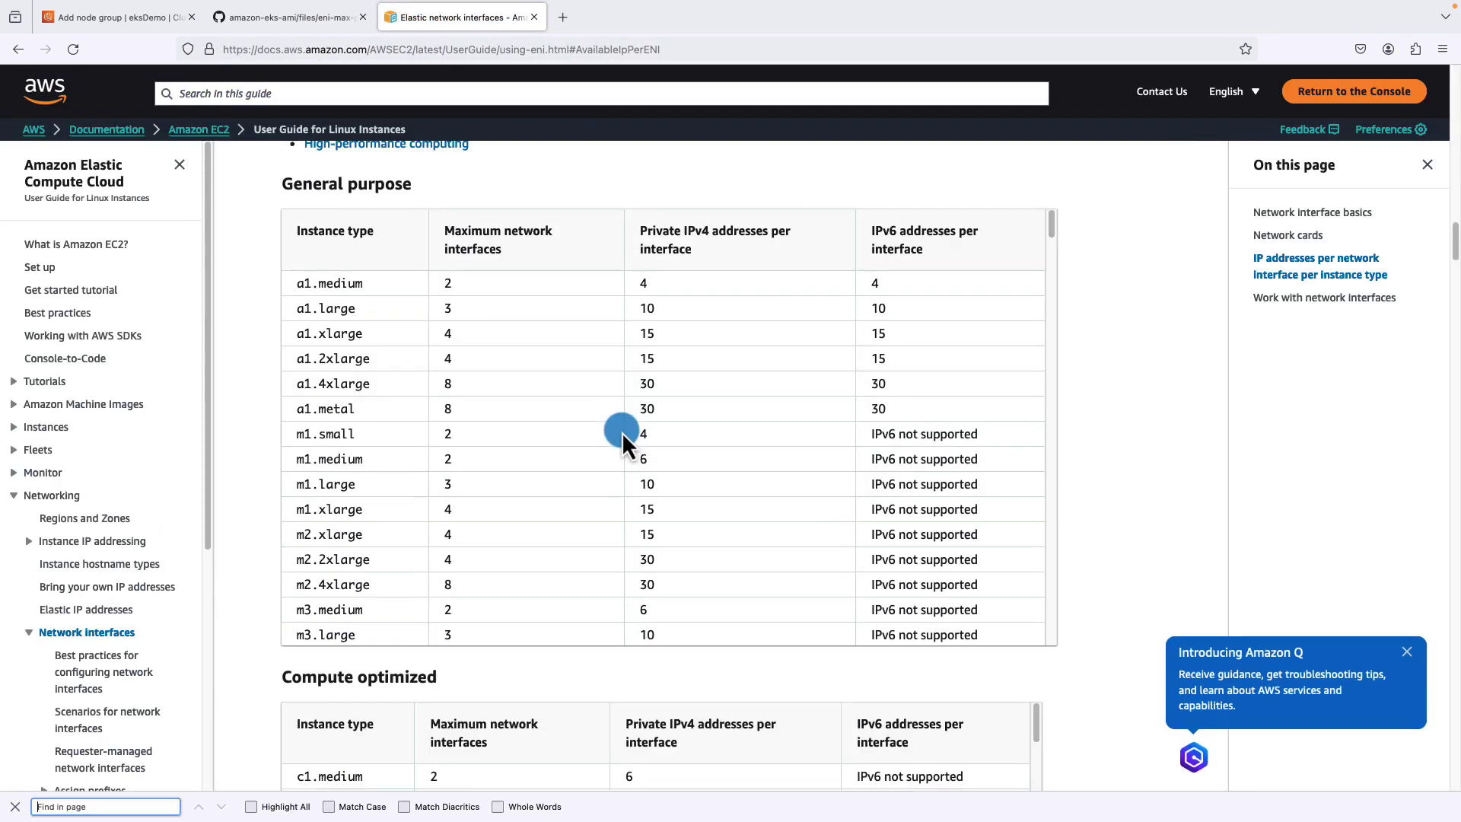
pyautogui.write('t3.')
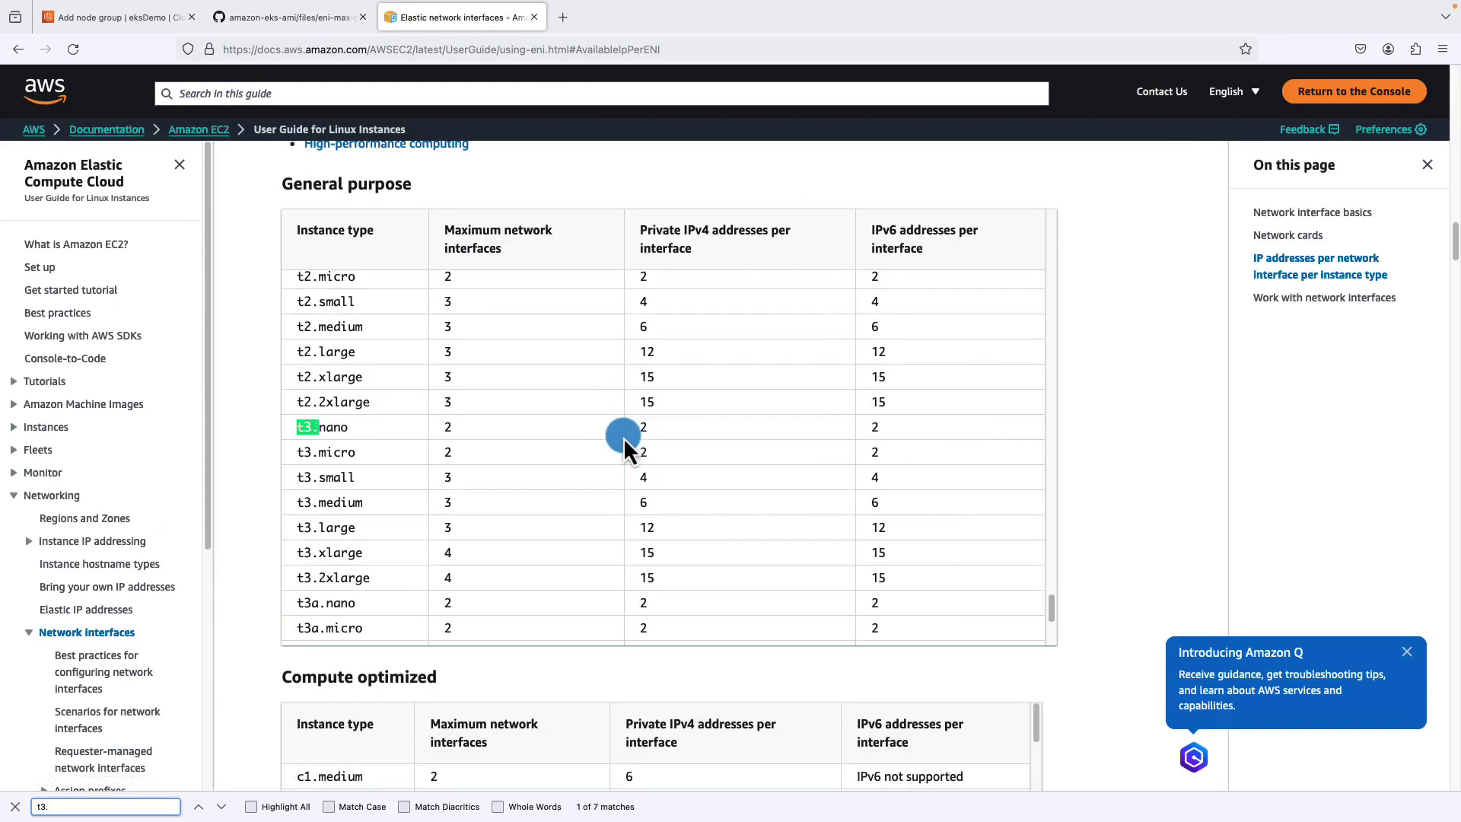
pyautogui.write('s')
pyautogui.click(376, 481)
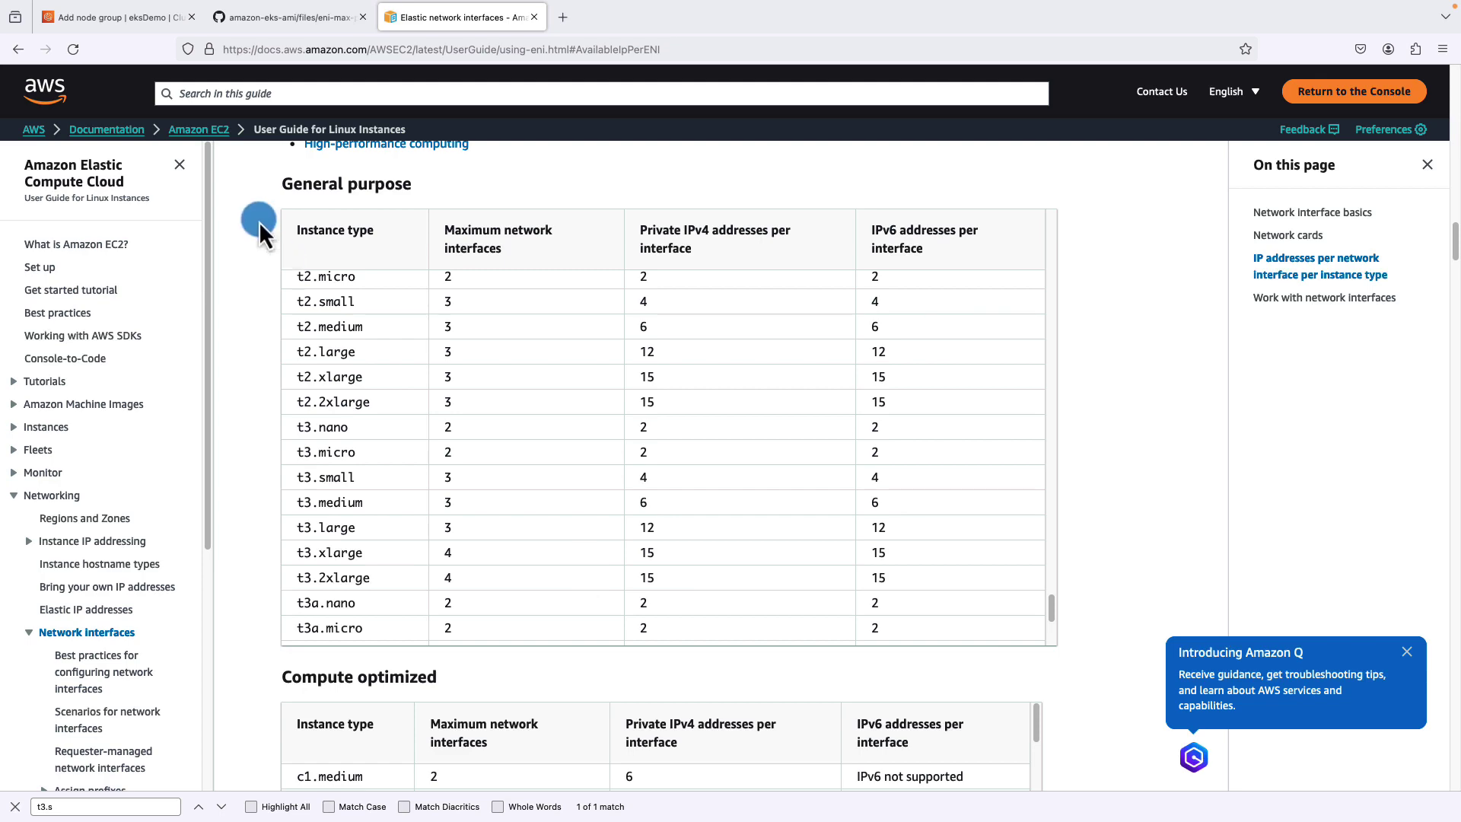
pyautogui.click(139, 38)
pyautogui.moveTo(1447, 216); pyautogui.dragTo(1452, 548)
# Change maximum size from 2 to 1, then review and create eksNodeGroup
pyautogui.doubleClick(423, 480)
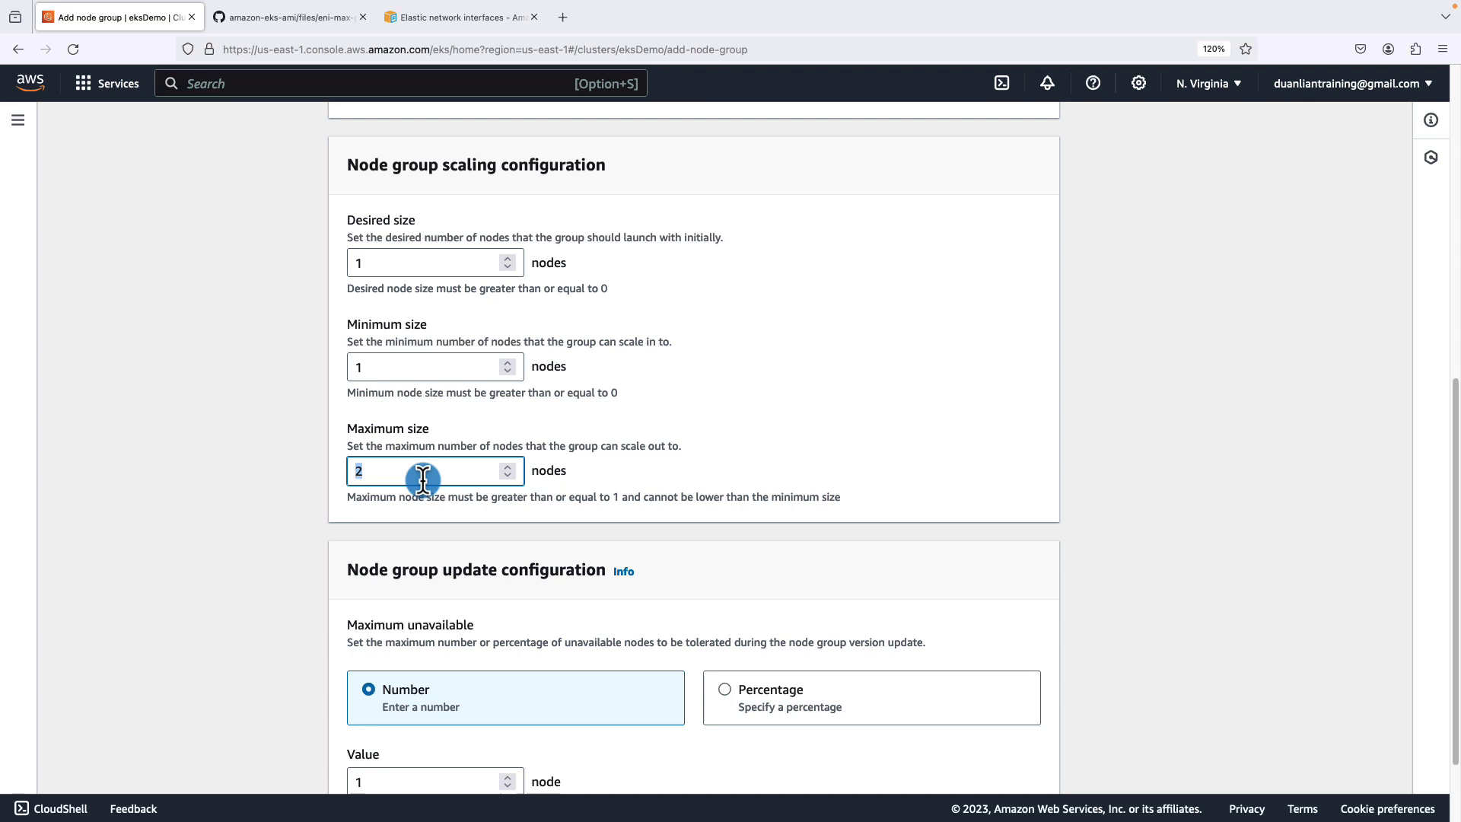
pyautogui.write('1')
pyautogui.scroll(-2, 919, 439)
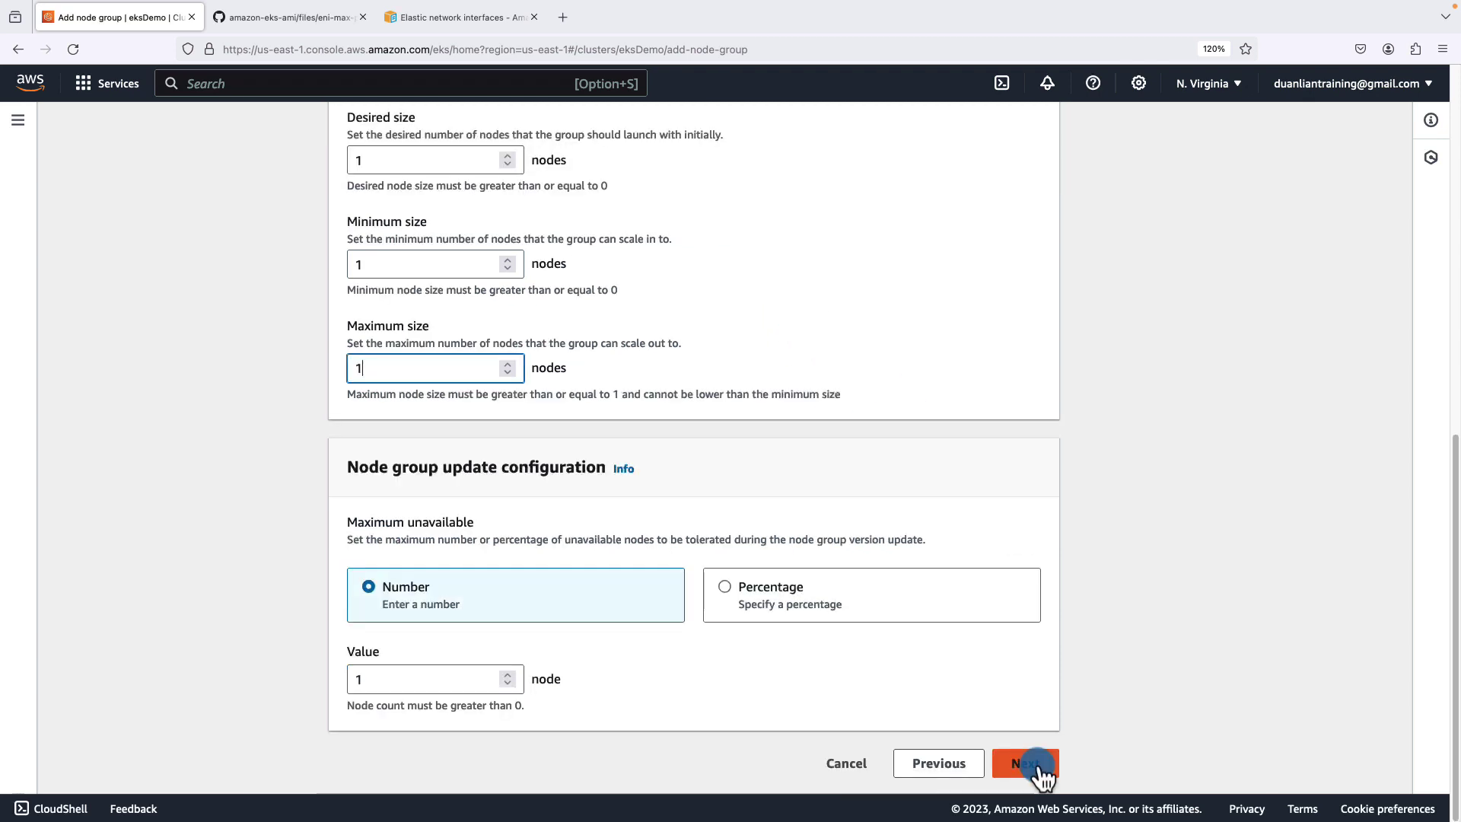
pyautogui.click(1028, 763)
pyautogui.click(1044, 511)
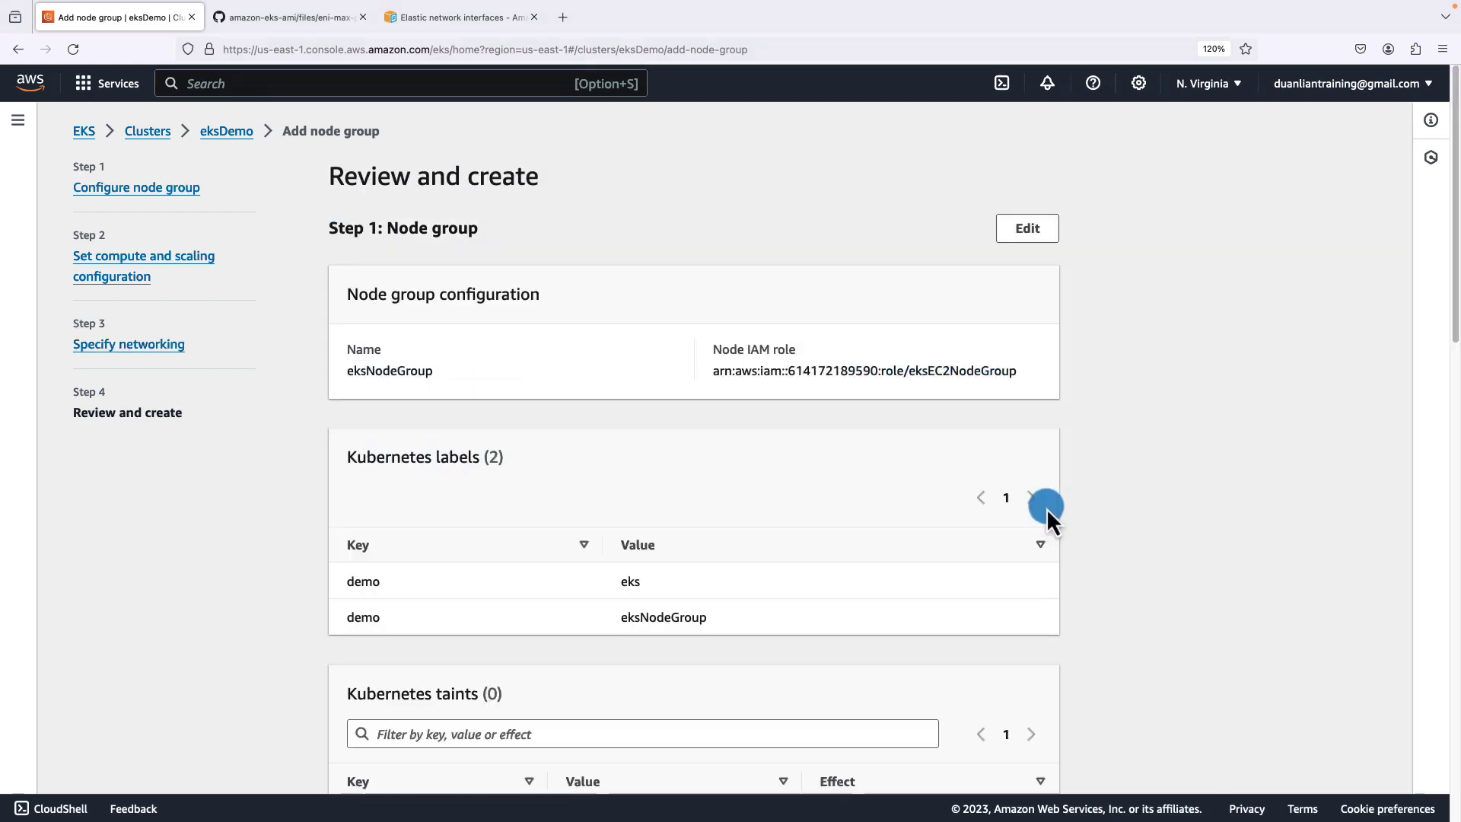
pyautogui.moveTo(1451, 211); pyautogui.dragTo(1453, 689)
pyautogui.click(1038, 765)
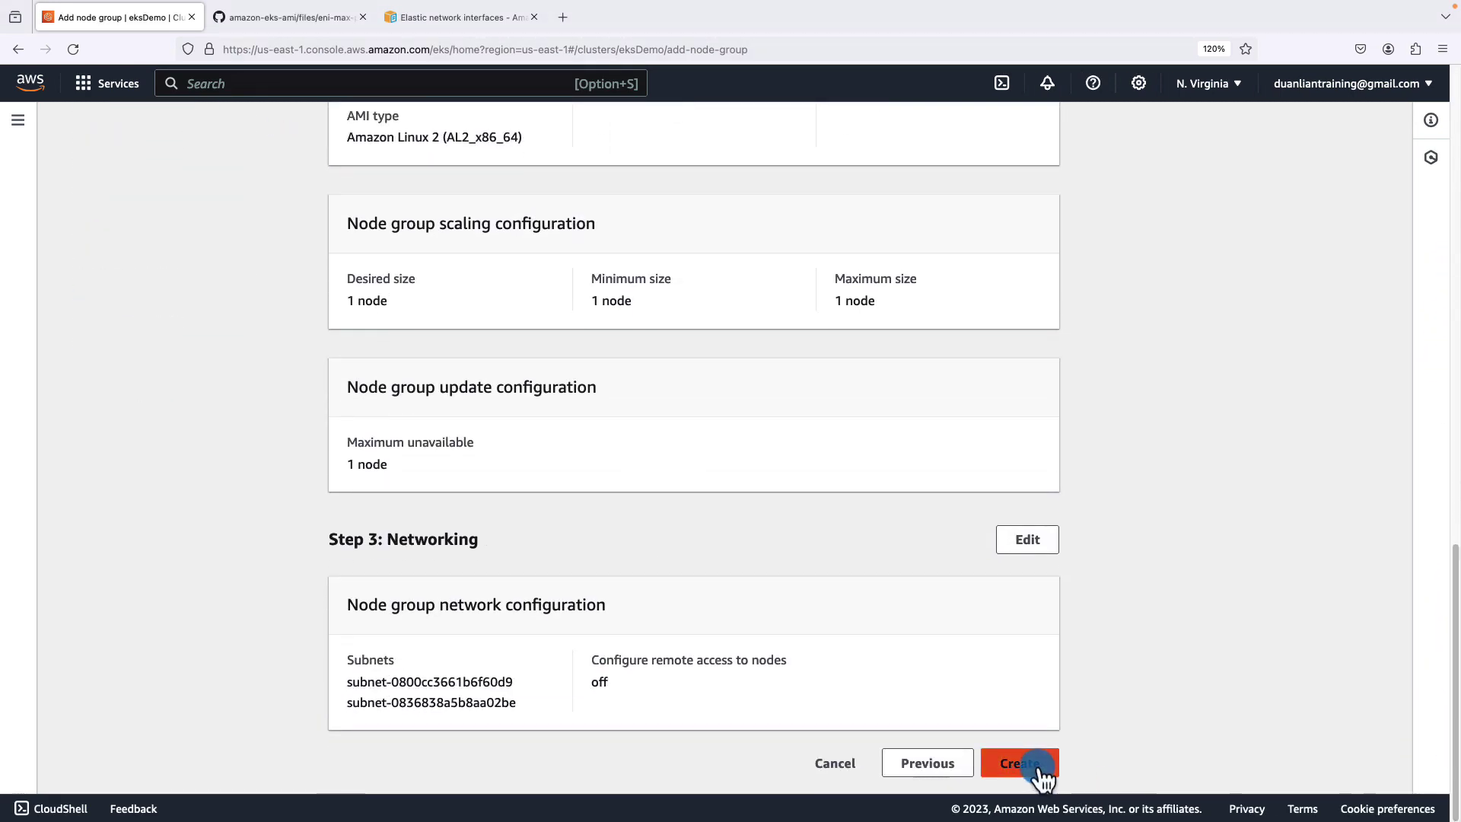
# Return to eksDemo's Compute tab to check the Ready t3.small node and active eksNodeGroup
pyautogui.click(448, 208)
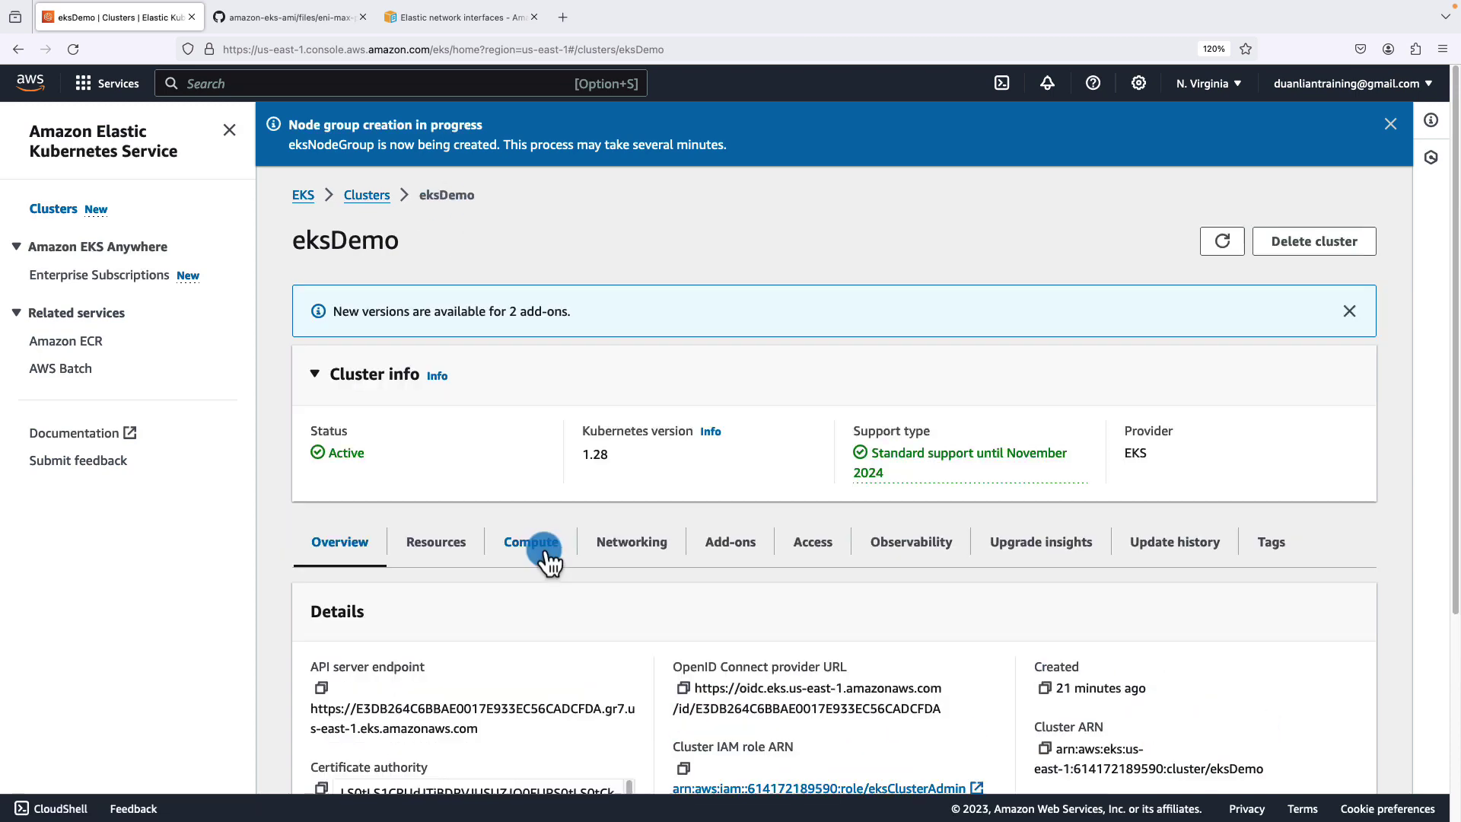
pyautogui.click(532, 544)
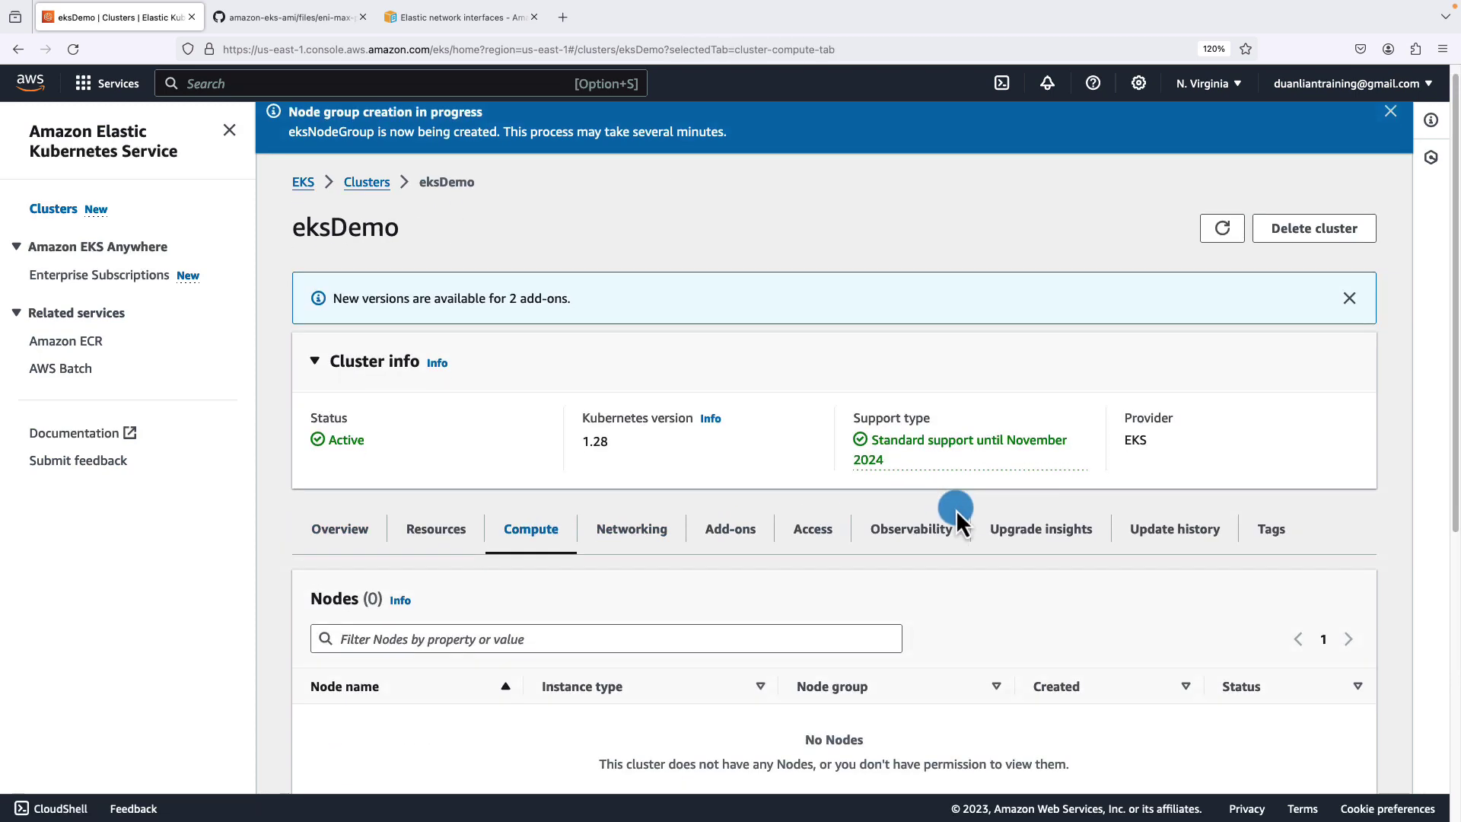
pyautogui.scroll(-5, 955, 509)
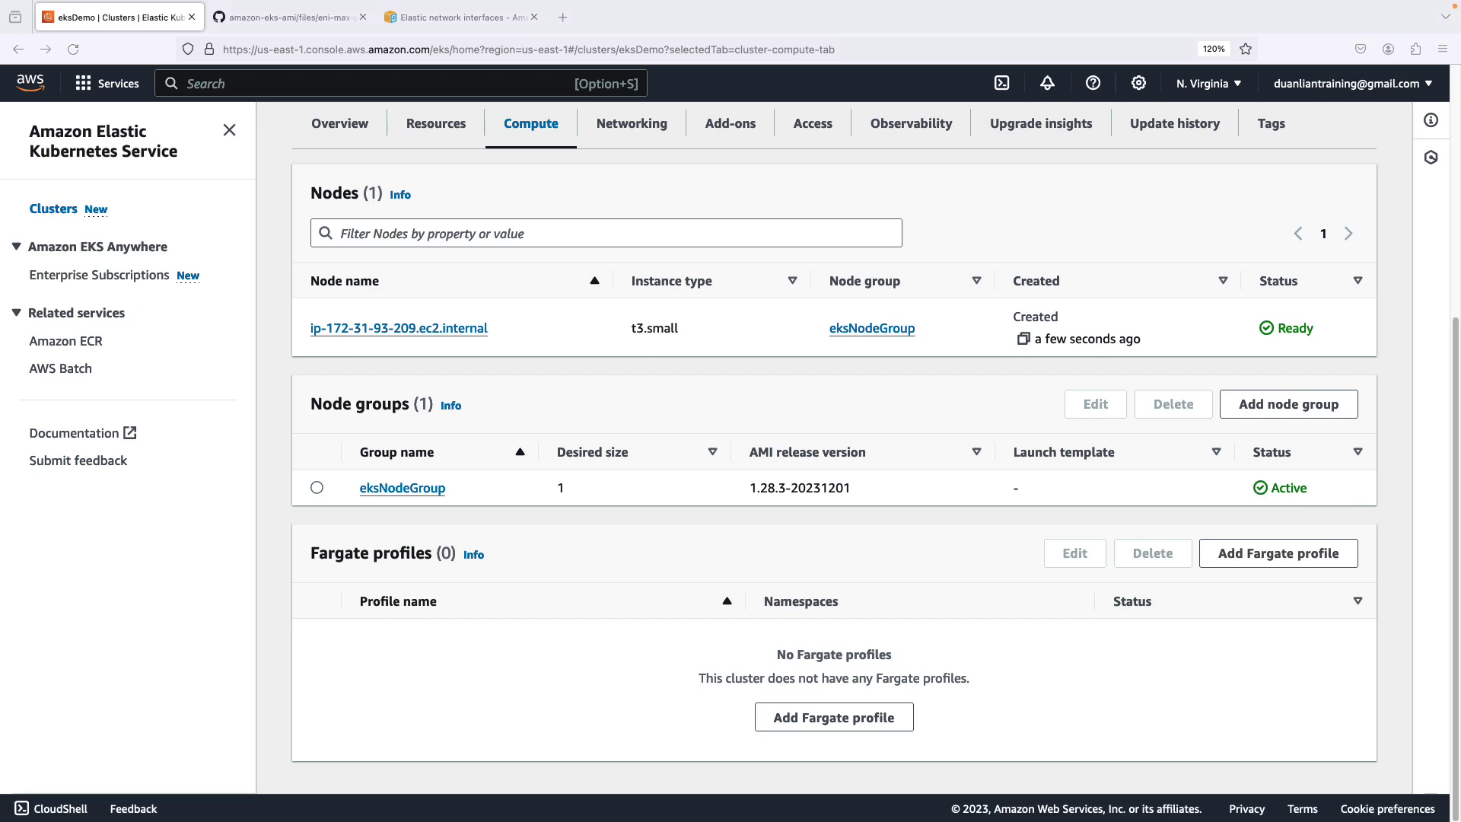
# Open CloudShell and run aws sts get-caller-identity, confirming the session runs as root
pyautogui.click(1000, 86)
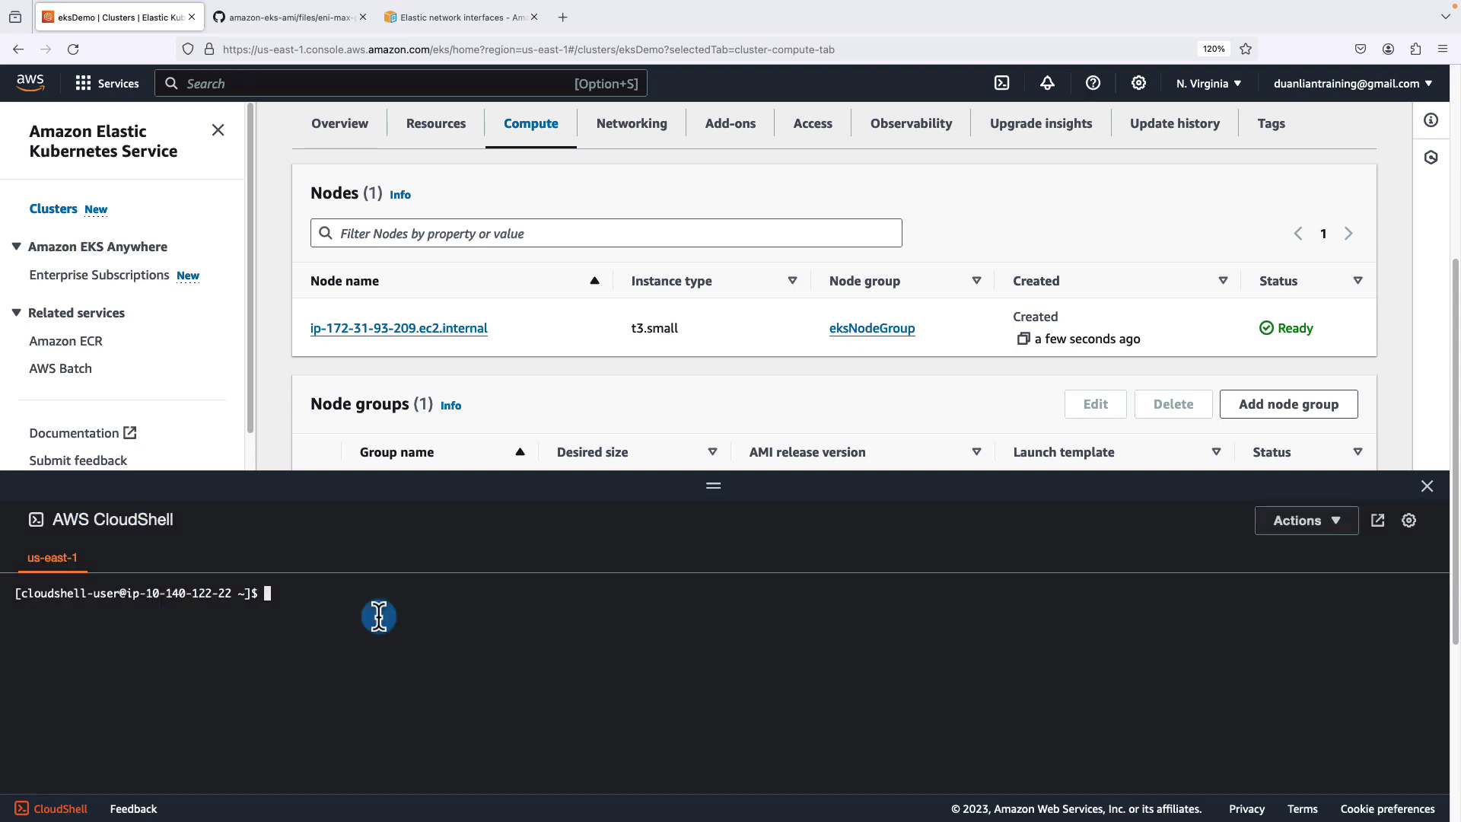
pyautogui.write('aws sts get-caller-identity')
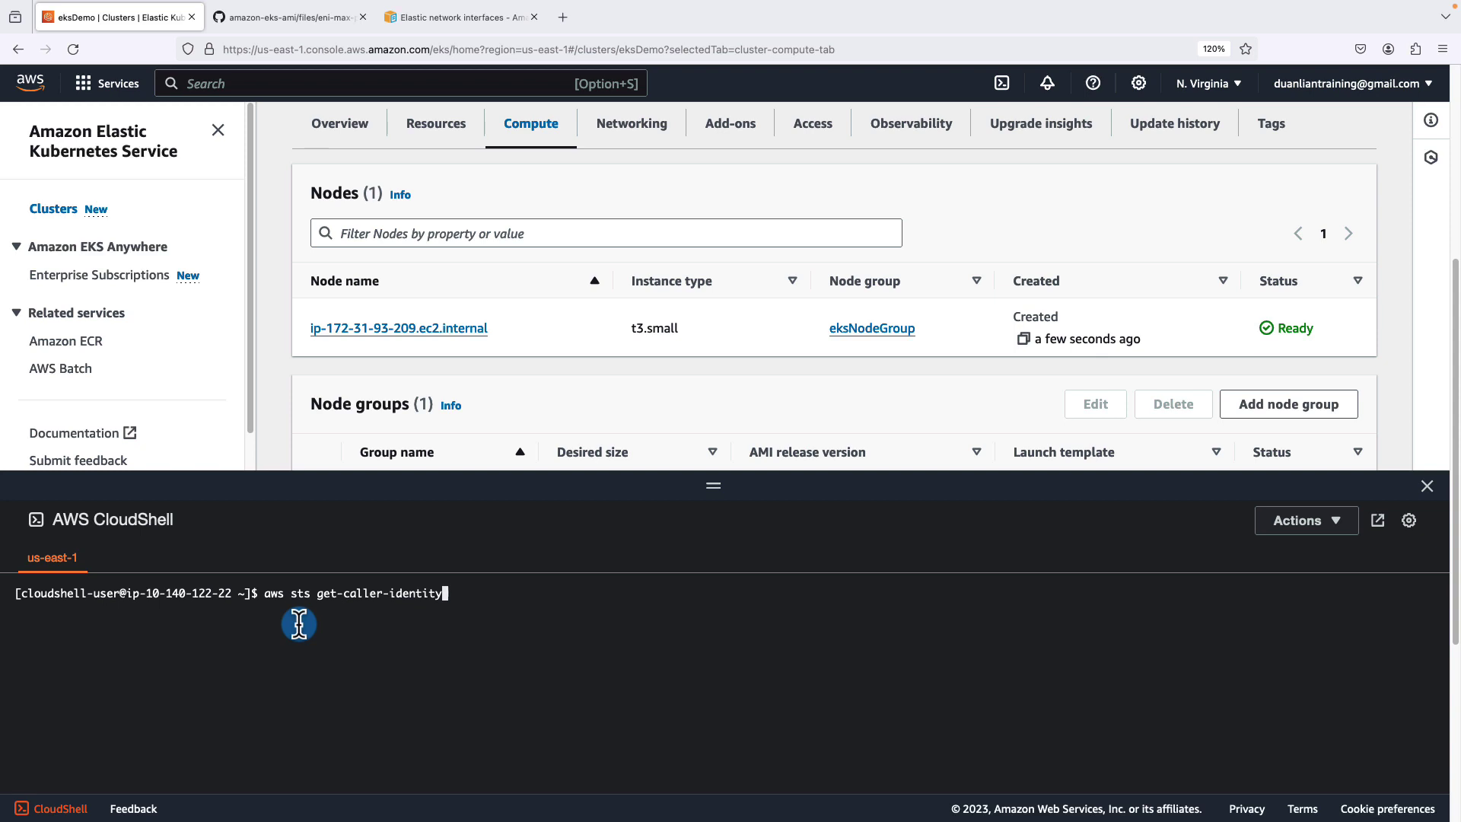
pyautogui.press('Return')
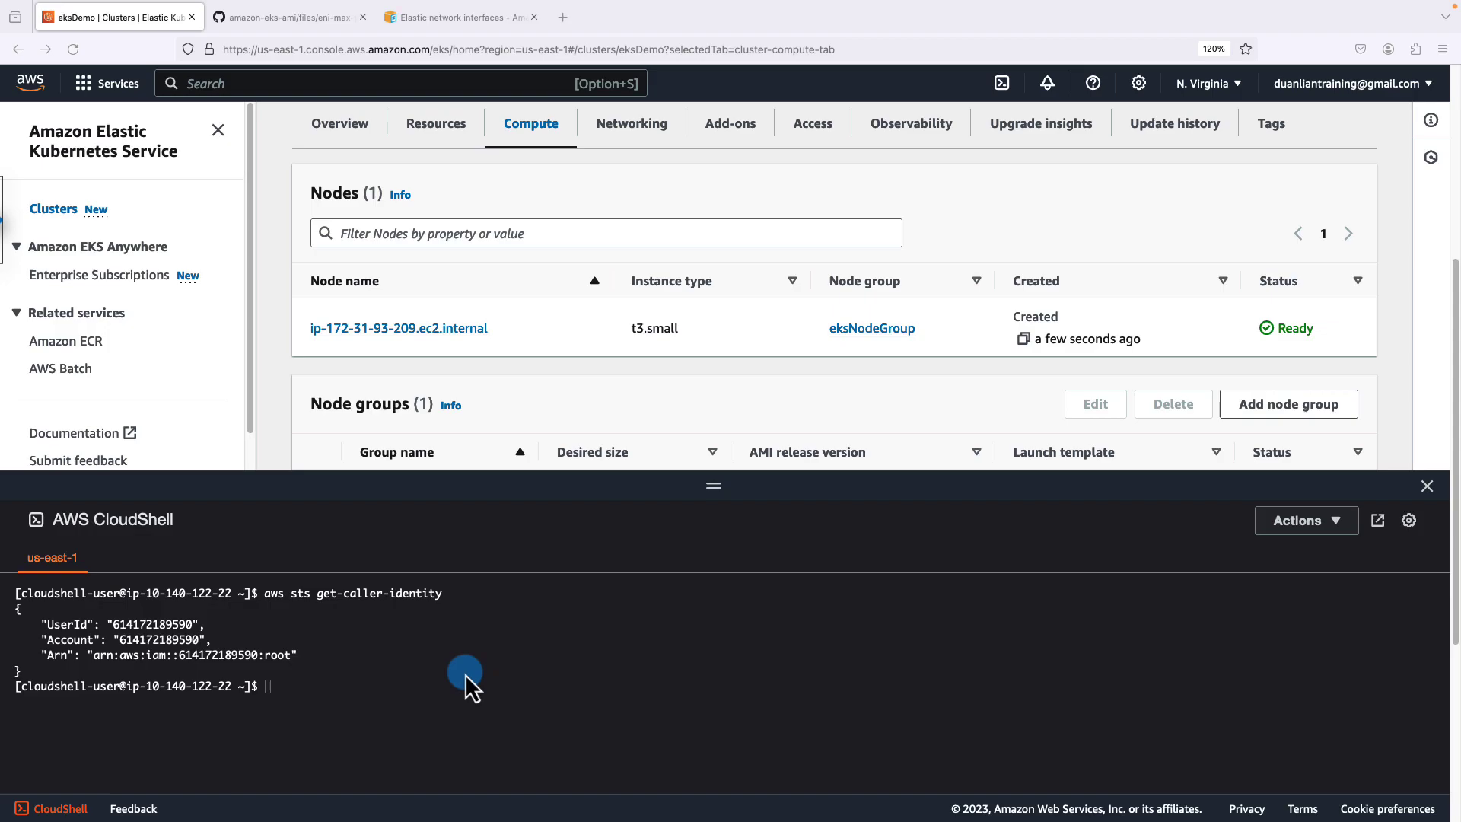
# Copy the Kubernetes 1.28 Linux amd64 kubectl curl command from the AWS kubectl install guide
pyautogui.click(564, 20)
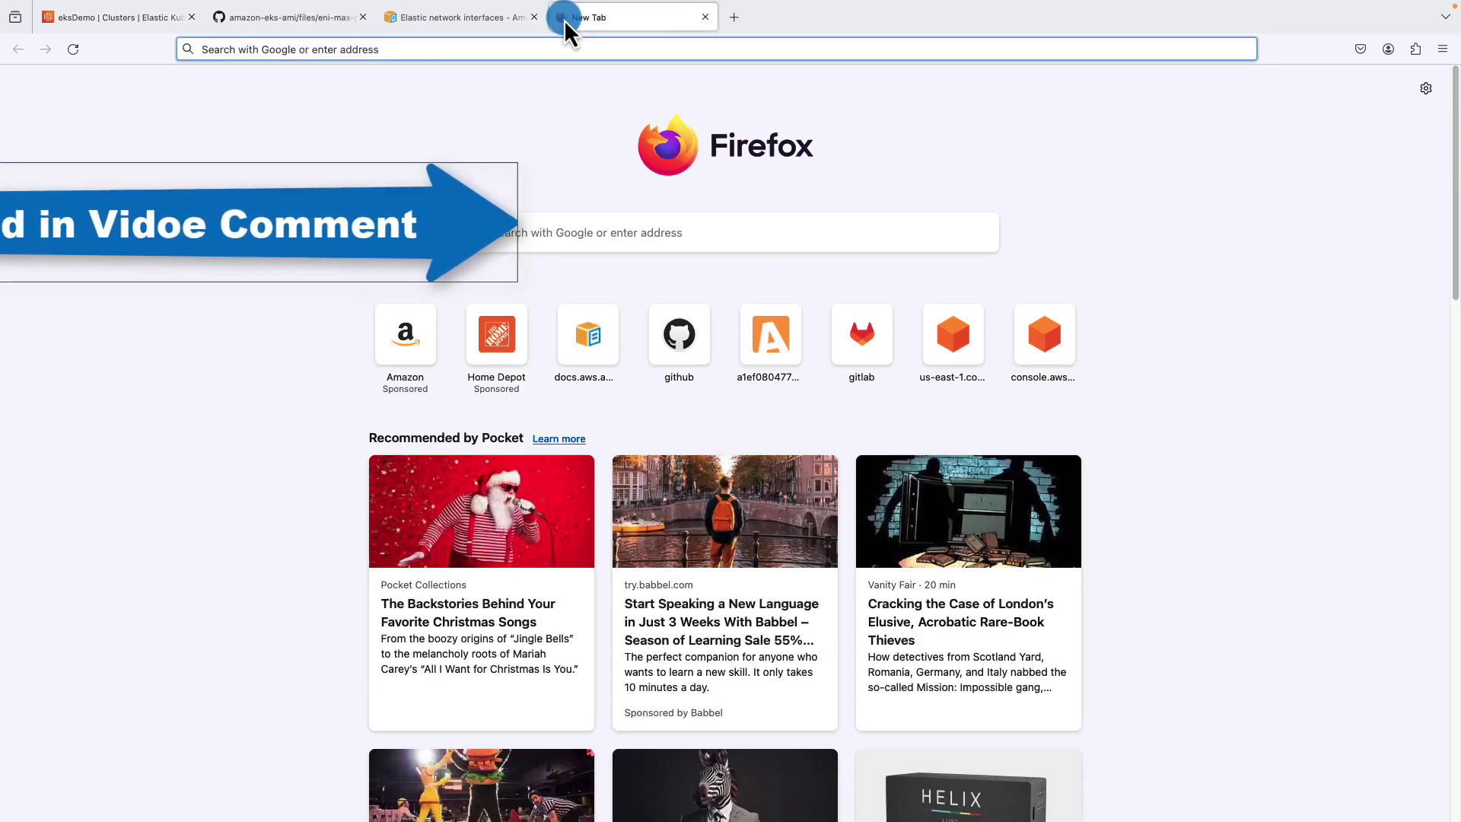
pyautogui.write('https://docs.aws.amazon.com/eks/latest/userguide/install-kubectl.html')
pyautogui.press('Return')
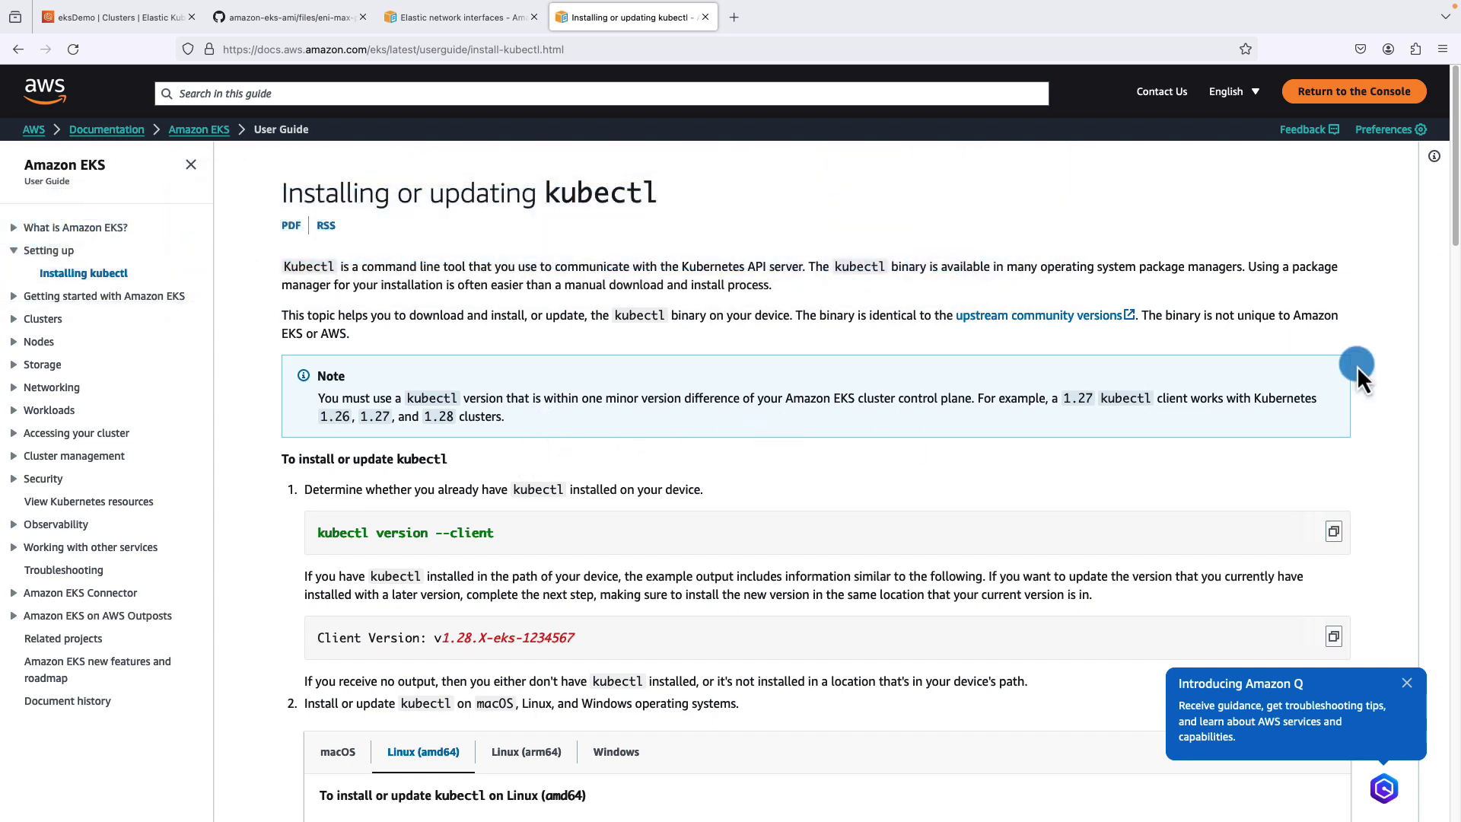
pyautogui.moveTo(425, 417); pyautogui.dragTo(503, 416)
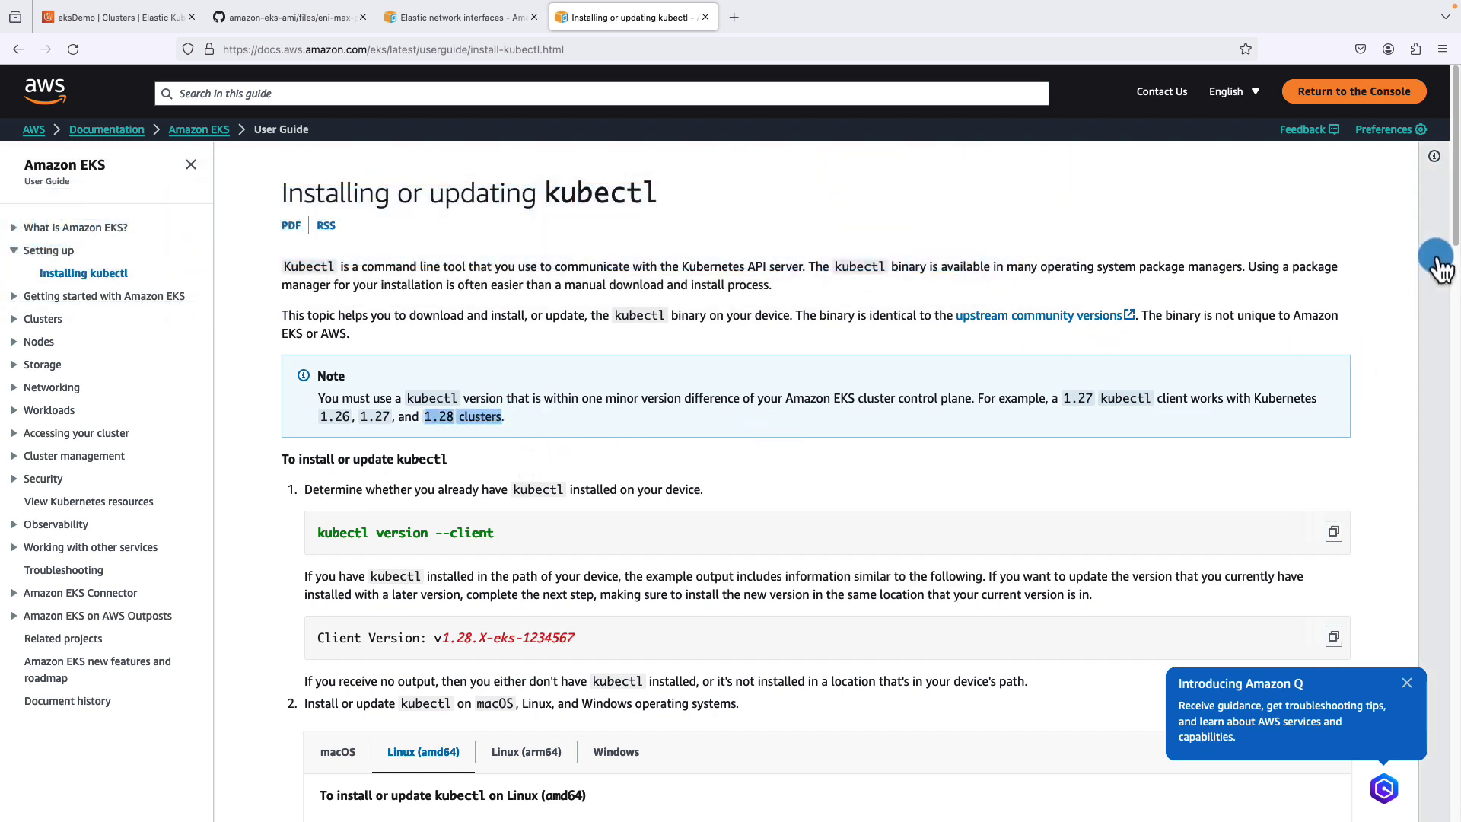
pyautogui.scroll(-3, 1444, 286)
pyautogui.scroll(-6, 1452, 295)
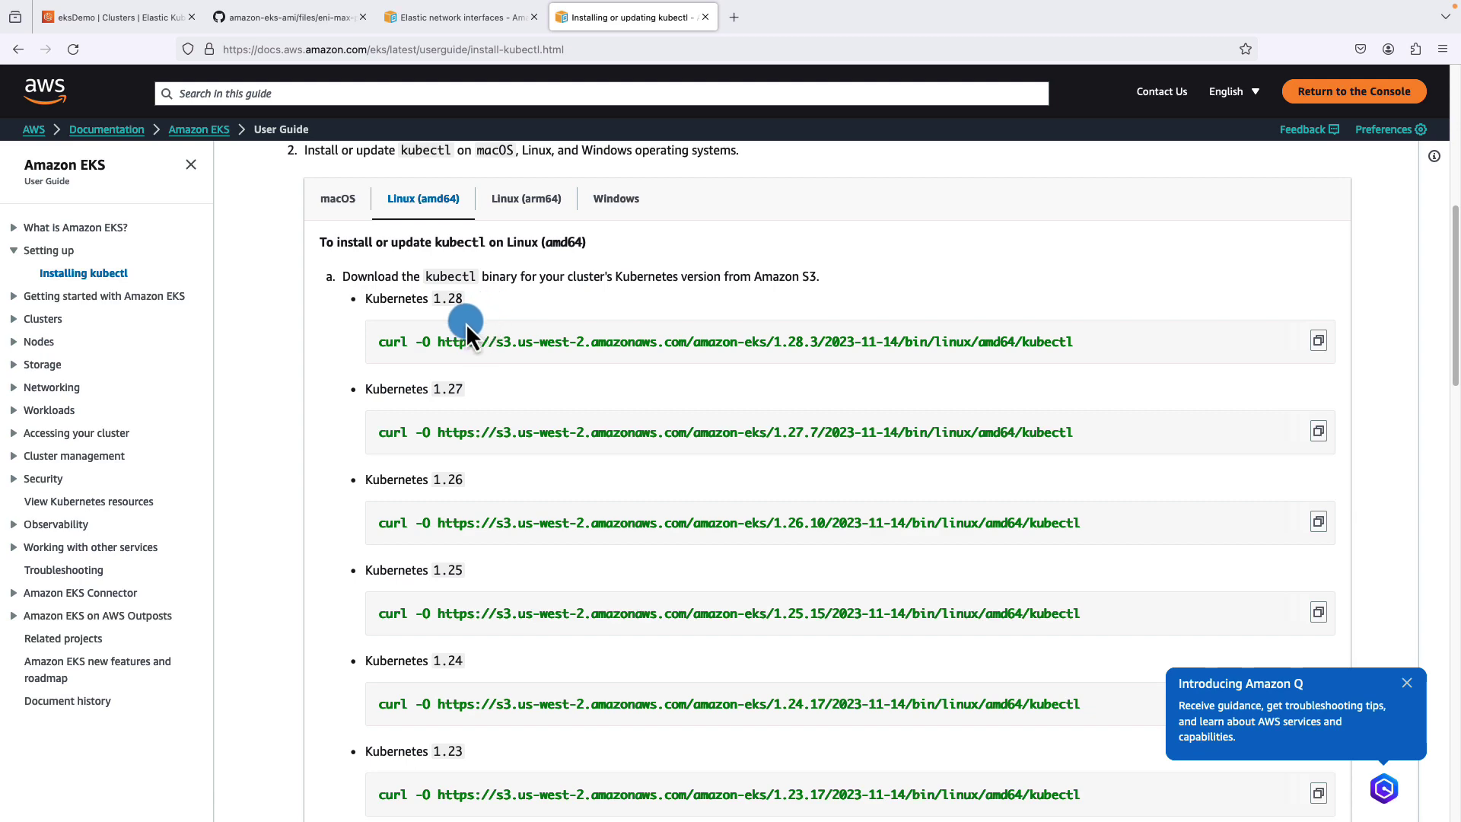
pyautogui.click(1318, 342)
pyautogui.click(132, 19)
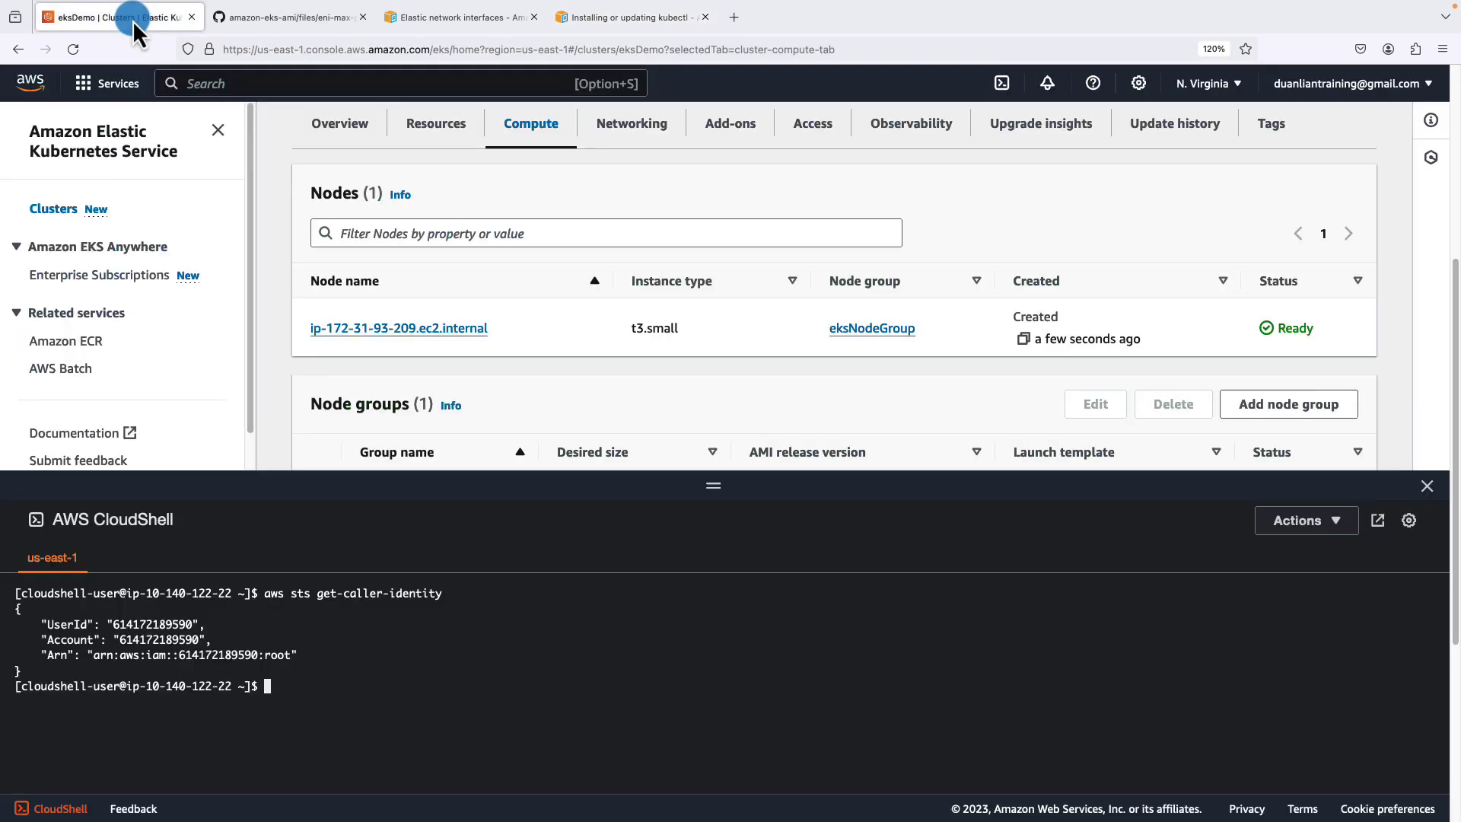
# Download kubectl 1.28, make it executable with chmod +x, and verify client v1.28.1-eks
pyautogui.rightClick(400, 680)
pyautogui.click(414, 665)
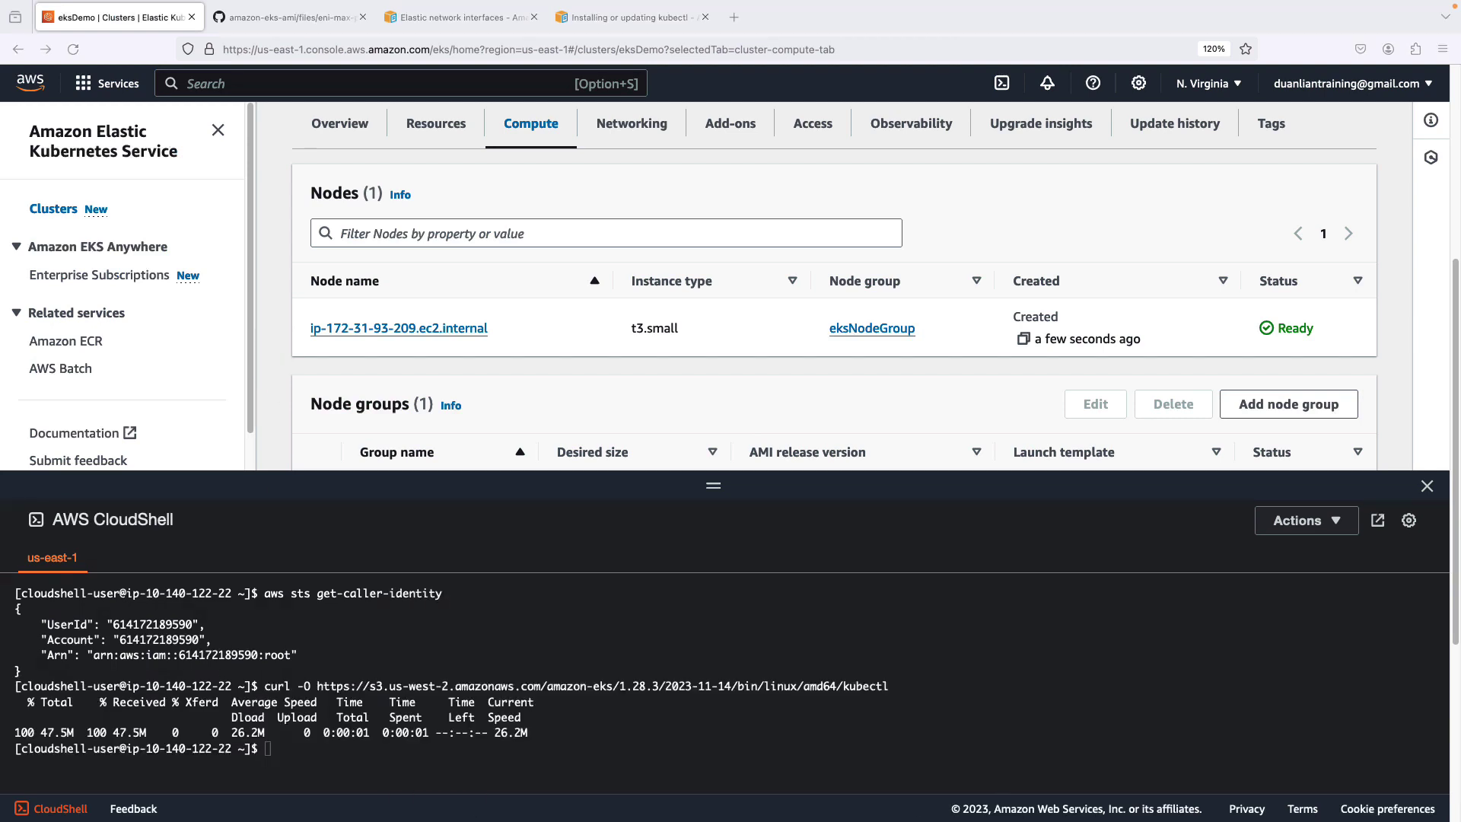
pyautogui.click(559, 754)
pyautogui.write('chmod +x ./kubectl')
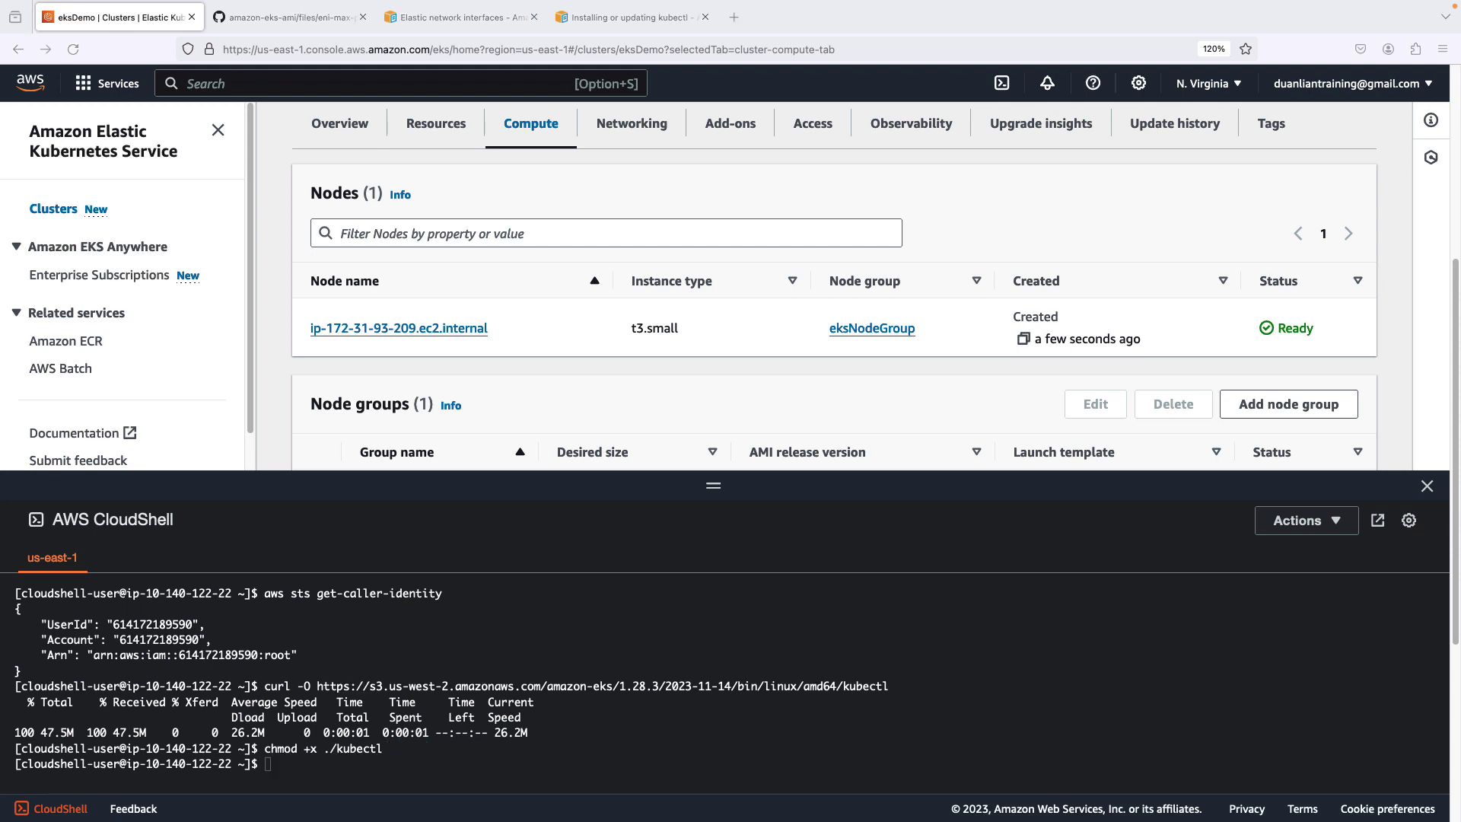
pyautogui.press('Return')
pyautogui.hotkey('ctrl', 'l')
pyautogui.write('kubectl version --client')
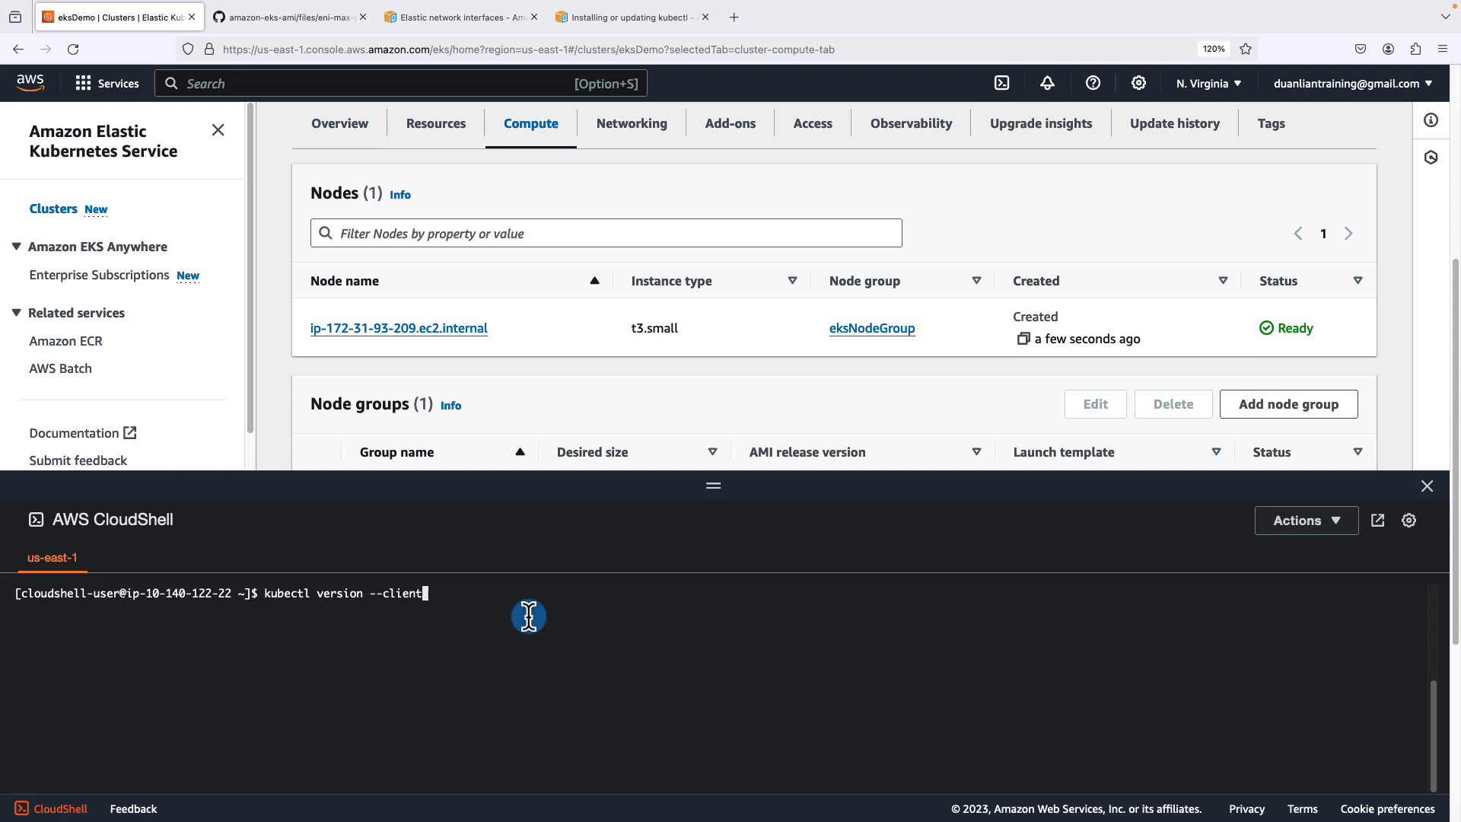
pyautogui.press('Return')
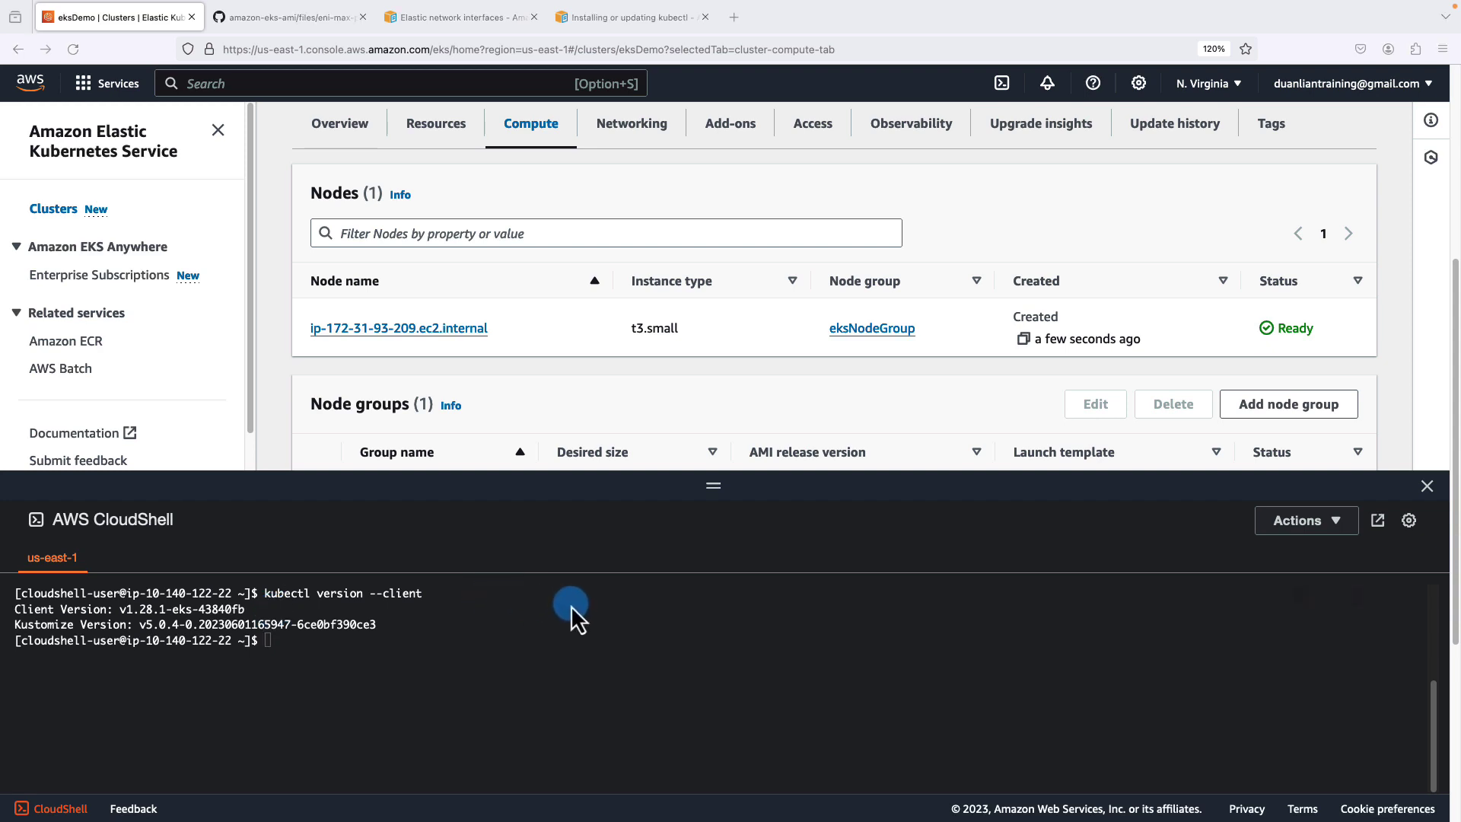
# Run aws eks update-kubeconfig --region us-east-1 --name eksDemo in CloudShell
pyautogui.rightClick(514, 602)
pyautogui.click(573, 715)
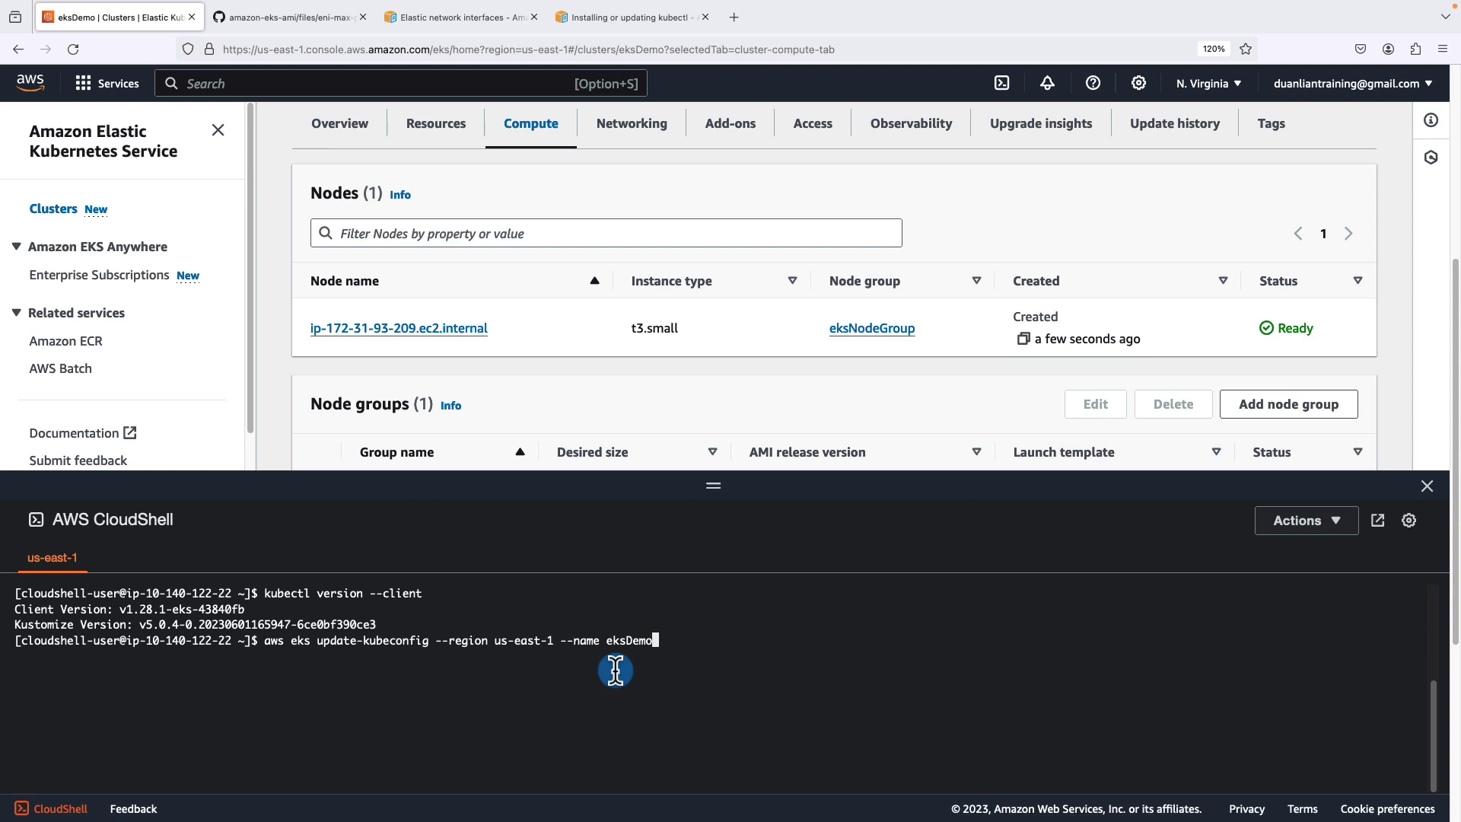
pyautogui.press('Return')
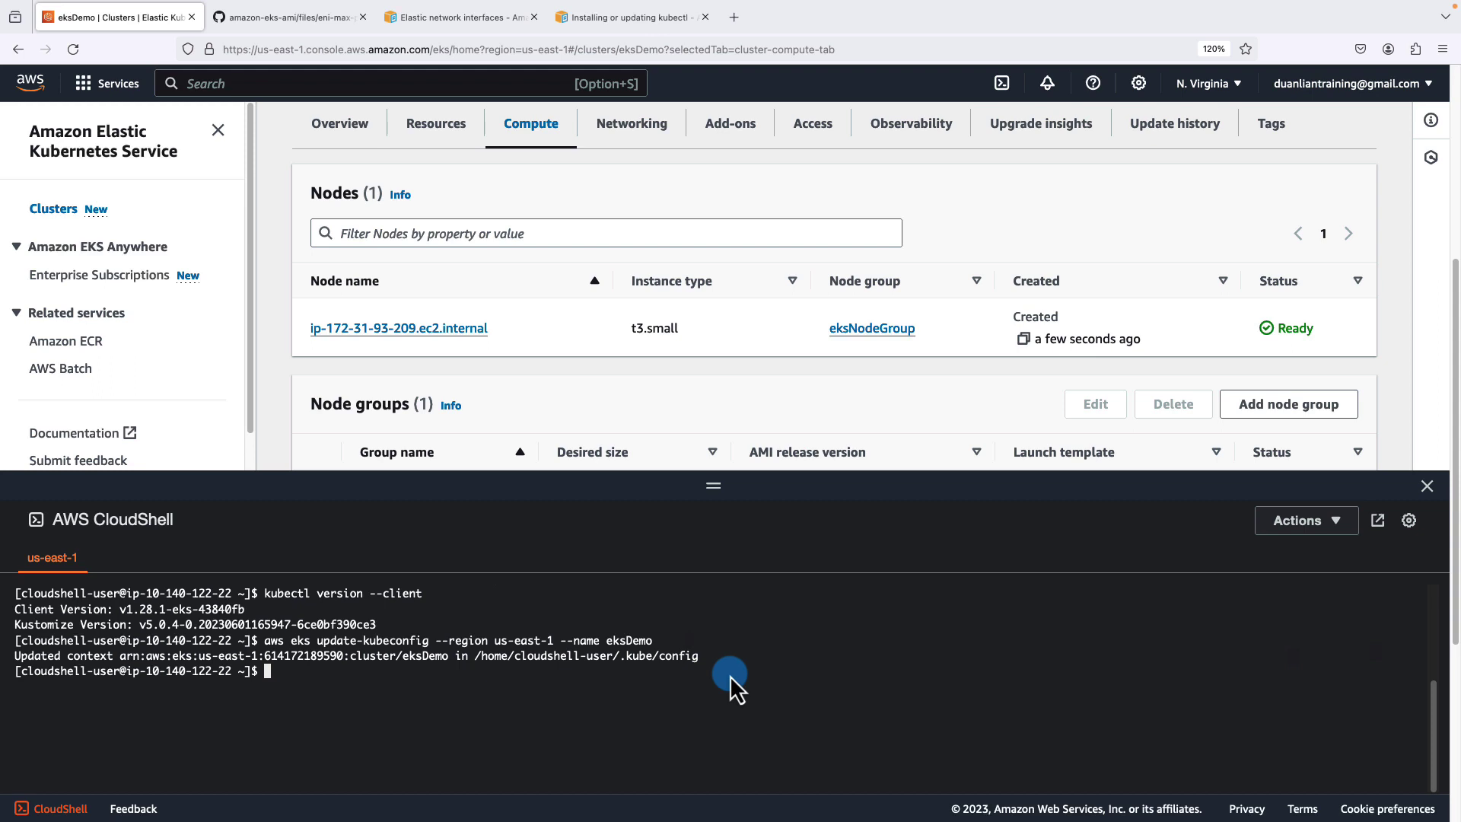
# Apply the GitLab nginx-deployment.yaml manifest with kubectl, inspecting the pasted command in a new tab
pyautogui.click(365, 697)
pyautogui.write('kubectl apply -f https://gitlab.com/LianDuanTrainingGroup/awseks/-/raw/main/1-3%20EKS%20Roles/MD/nginx-deployment.yaml?ref_type=heads&inline=false')
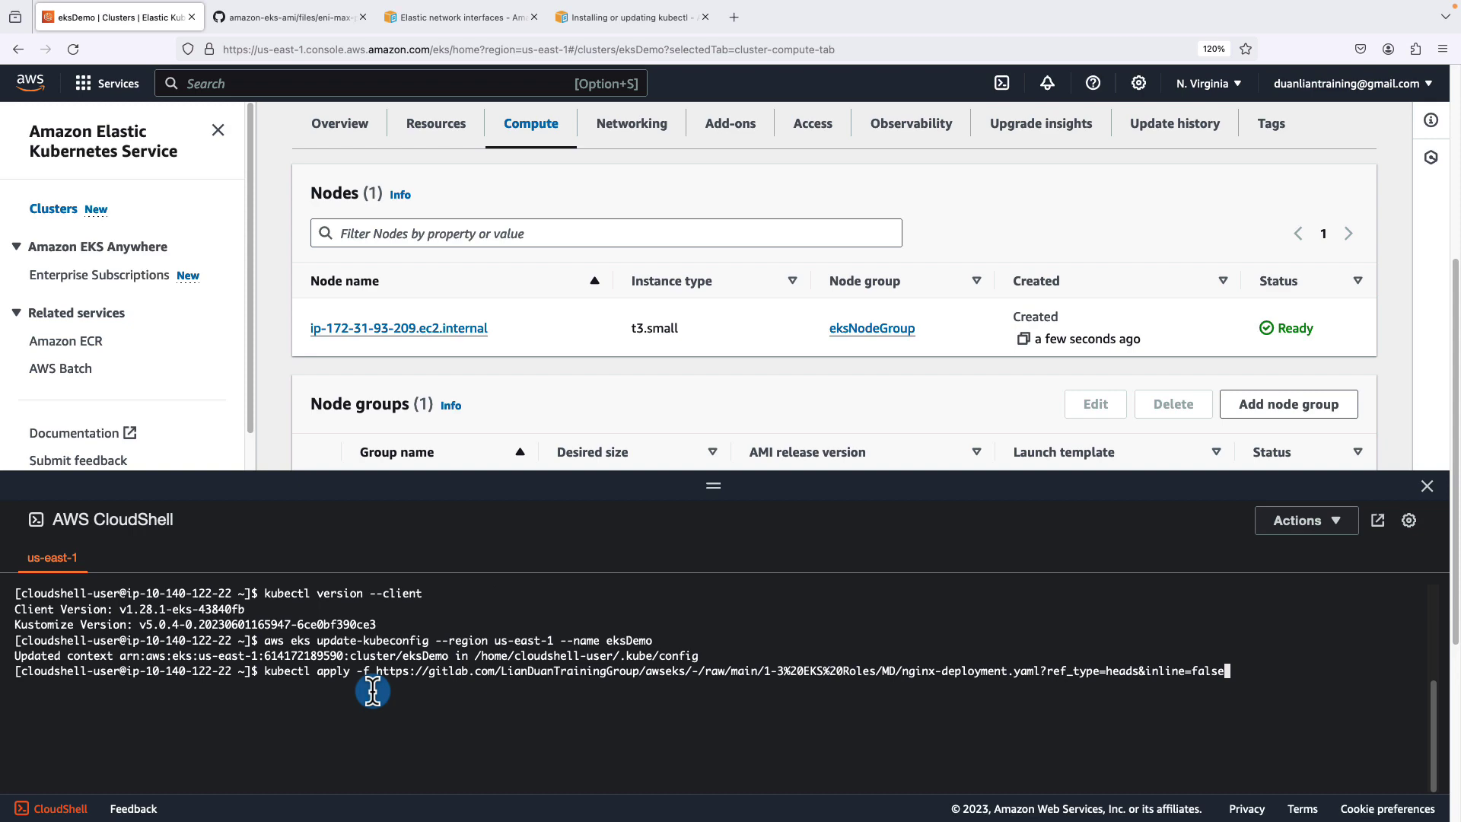
pyautogui.press('Return')
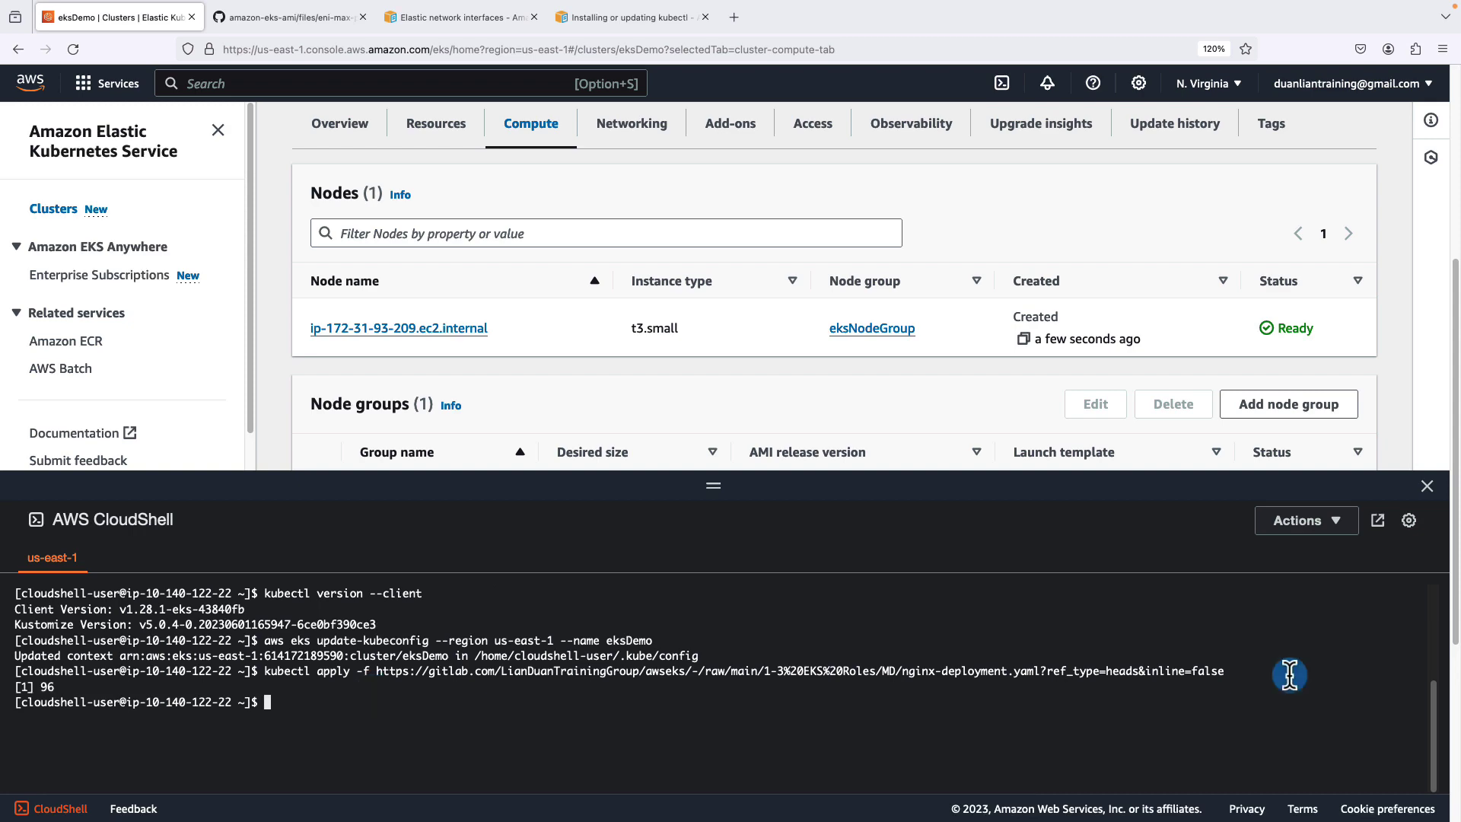
pyautogui.click(738, 21)
pyautogui.click(739, 46)
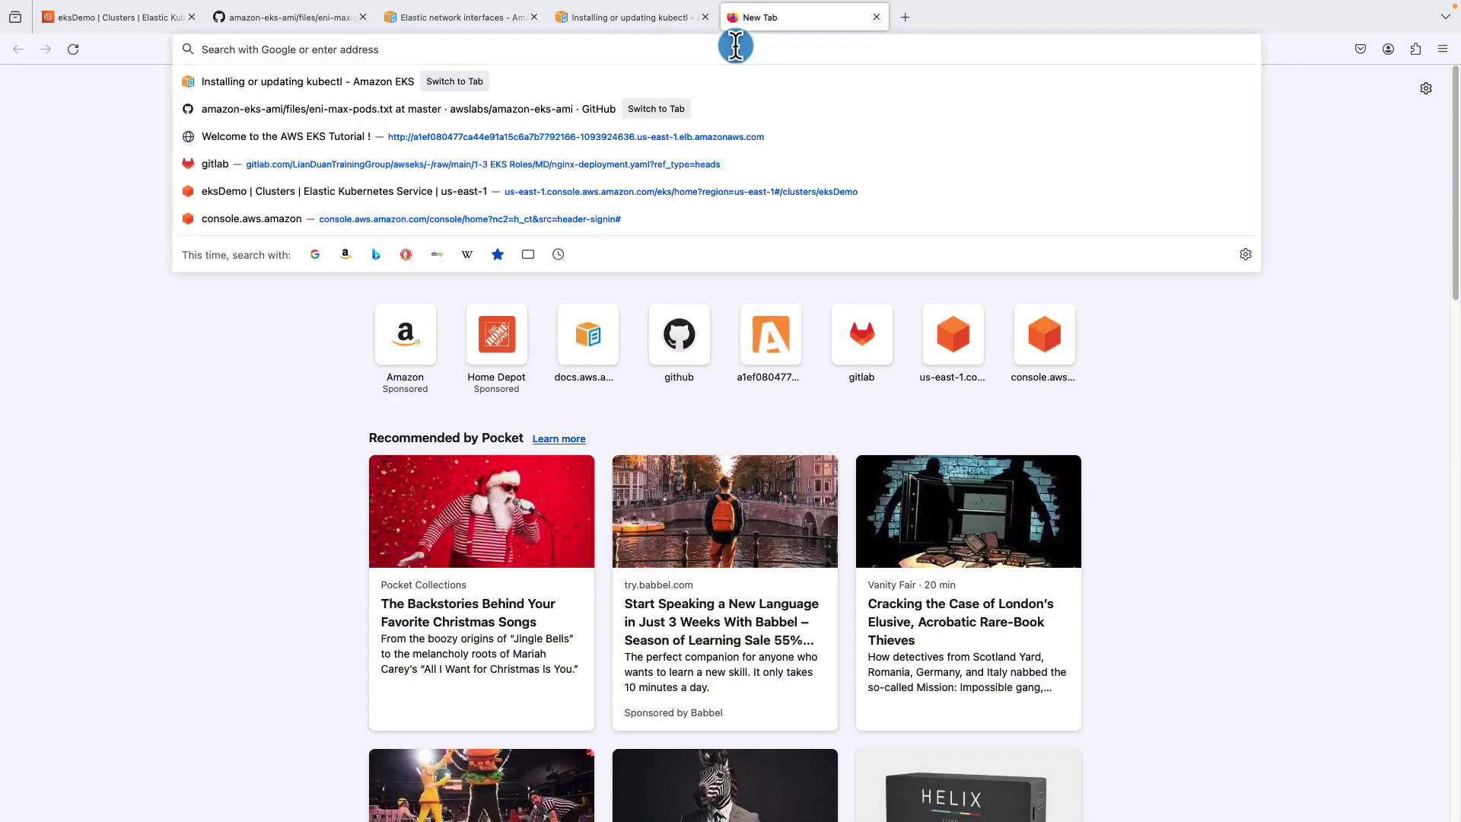
pyautogui.write('kubectl apply -f https://gitlab.com/LianDuanTrainingGroup/awseks/-/raw/main/1-3%20EKS%20Roles/MD/nginx-deployment.yaml?ref_type=heads&inline=false')
pyautogui.press('BackSpace')
pyautogui.press('BackSpace')
pyautogui.press('BackSpace')
pyautogui.press('BackSpace')
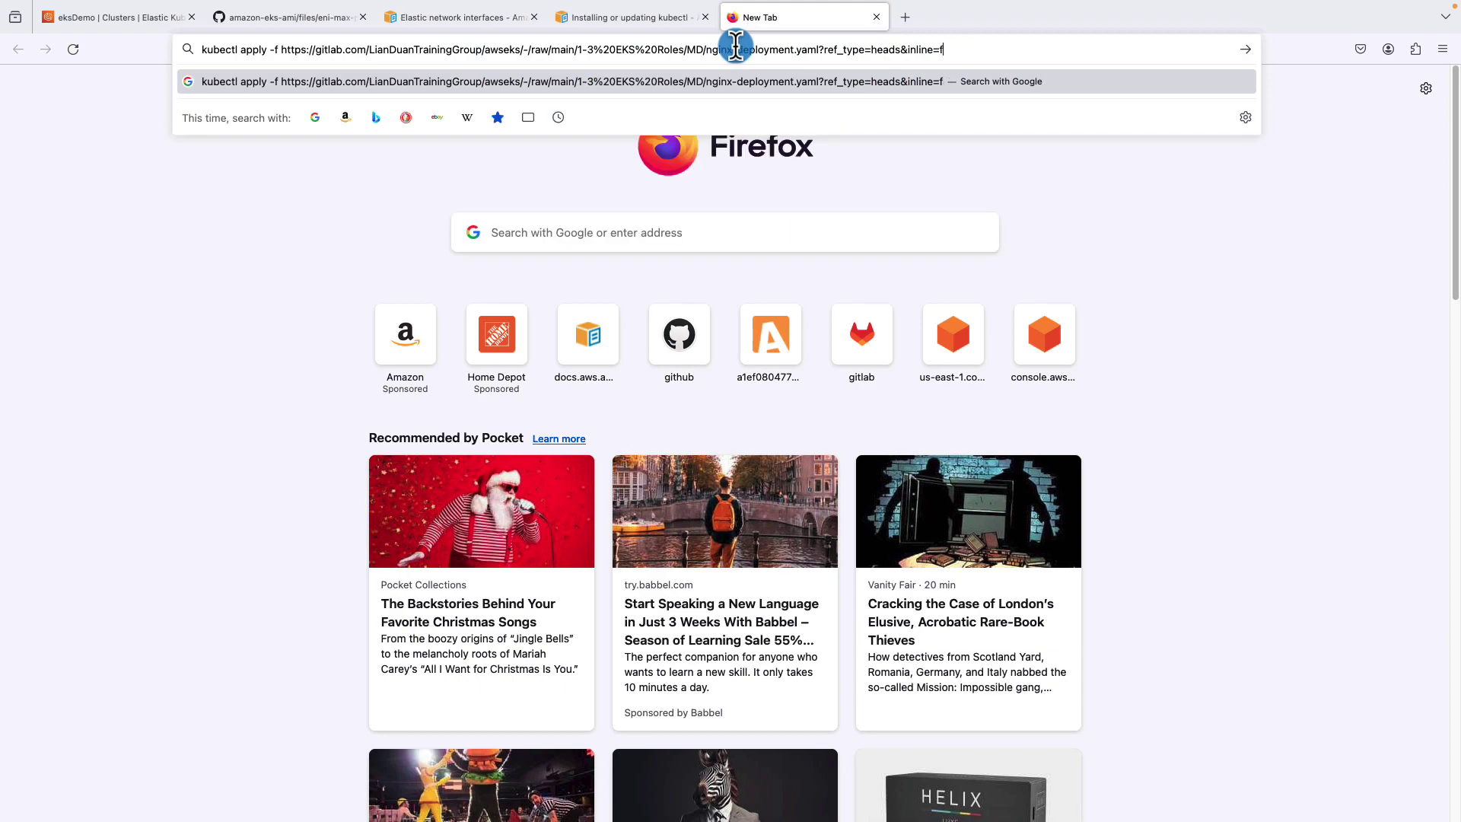
pyautogui.press('BackSpace')
pyautogui.press('BackSpace')
pyautogui.press('BackSpace')
pyautogui.press('BackSpace')
pyautogui.press('BackSpace')
pyautogui.press('BackSpace')
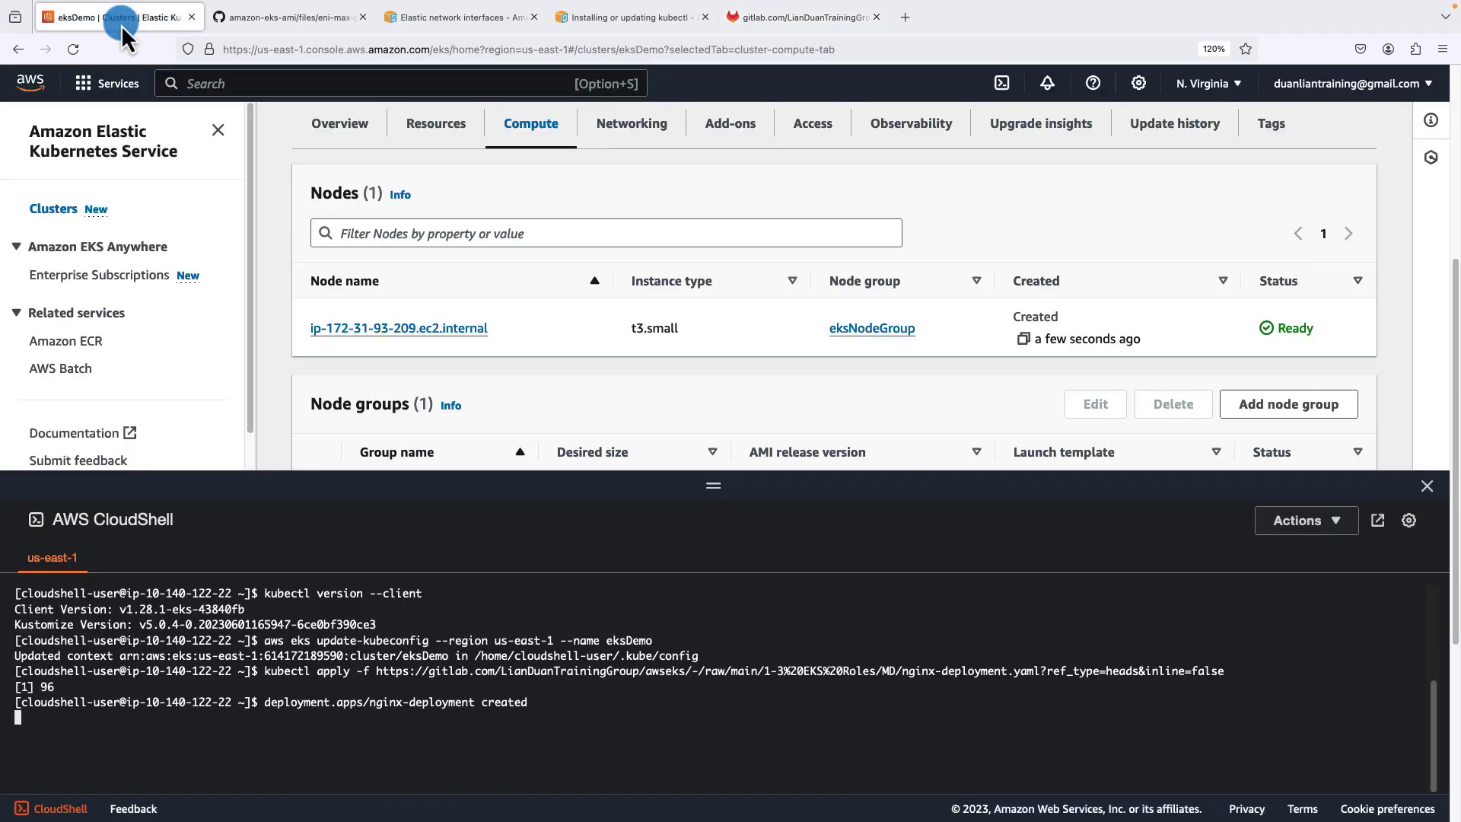
# Clear the terminal once deployment.apps/nginx-deployment is created
pyautogui.press('Return')
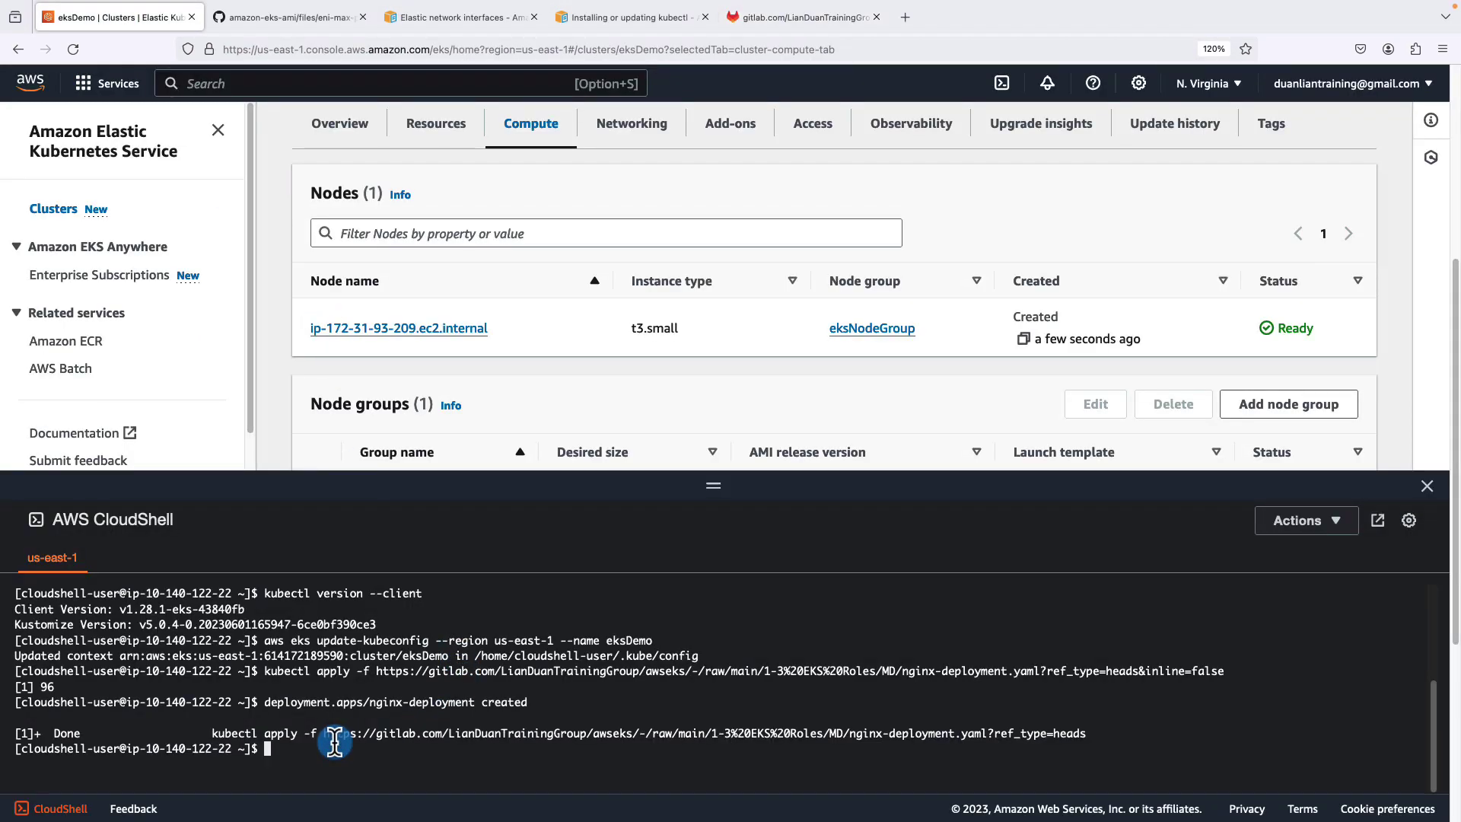
pyautogui.click(384, 749)
pyautogui.write('clear')
pyautogui.press('Return')
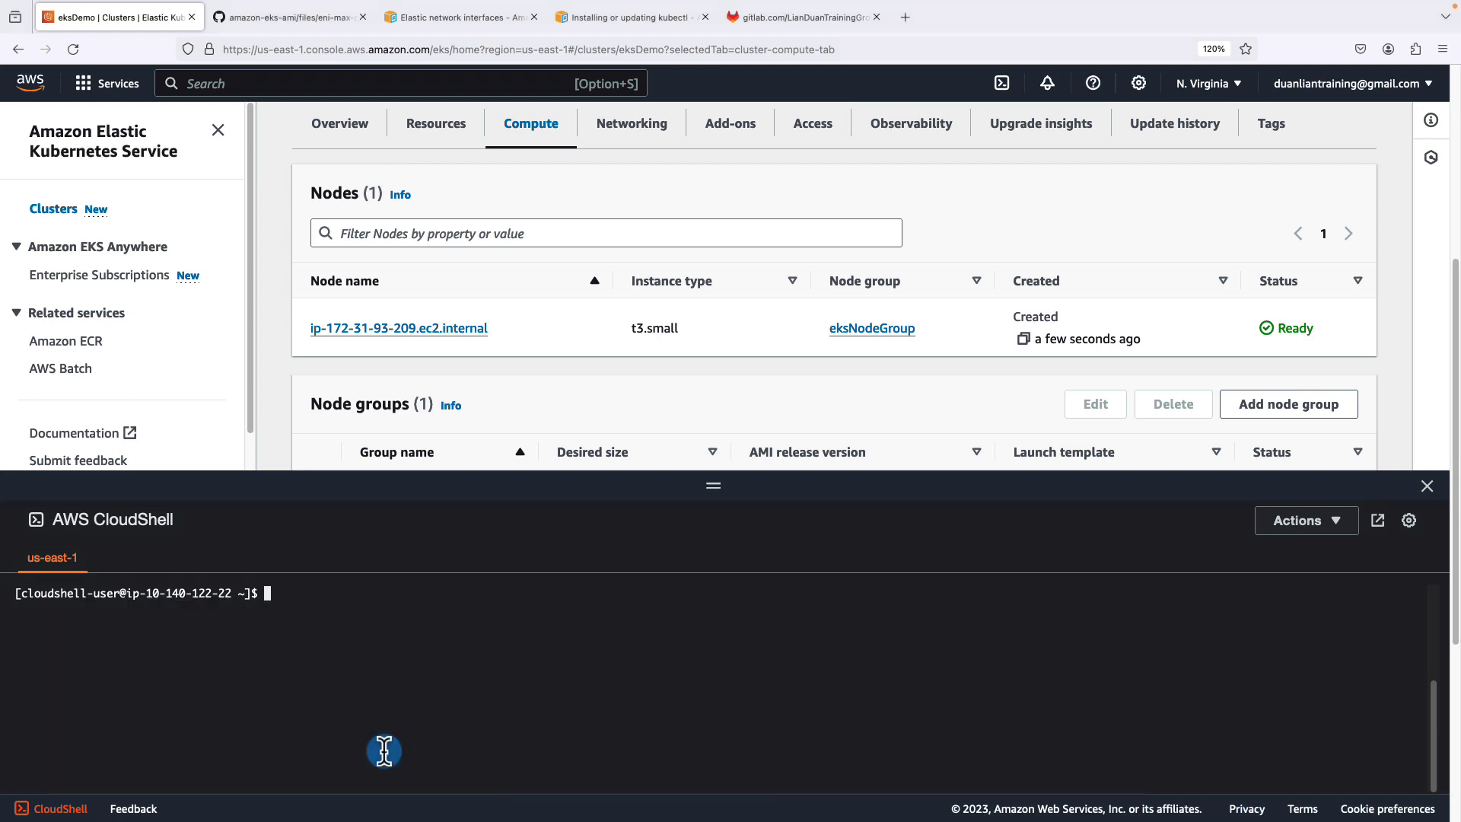
# Expose nginx-deployment as a LoadBalancer service with kubectl expose
pyautogui.rightClick(385, 750)
pyautogui.click(415, 668)
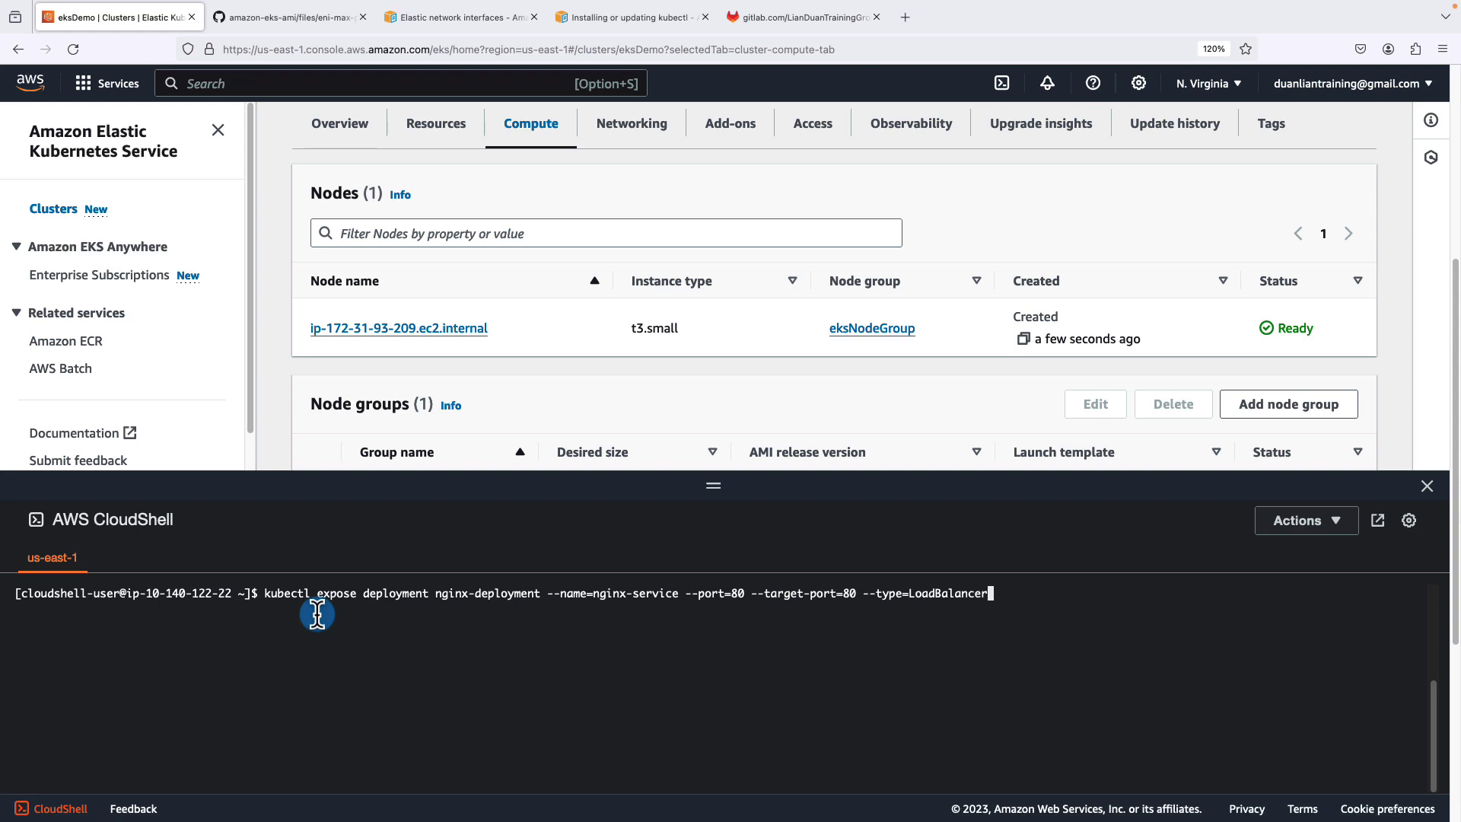
pyautogui.press('Return')
# Run kubectl get service nginx-service and select its elb.amazonaws.com external hostname
pyautogui.rightClick(567, 706)
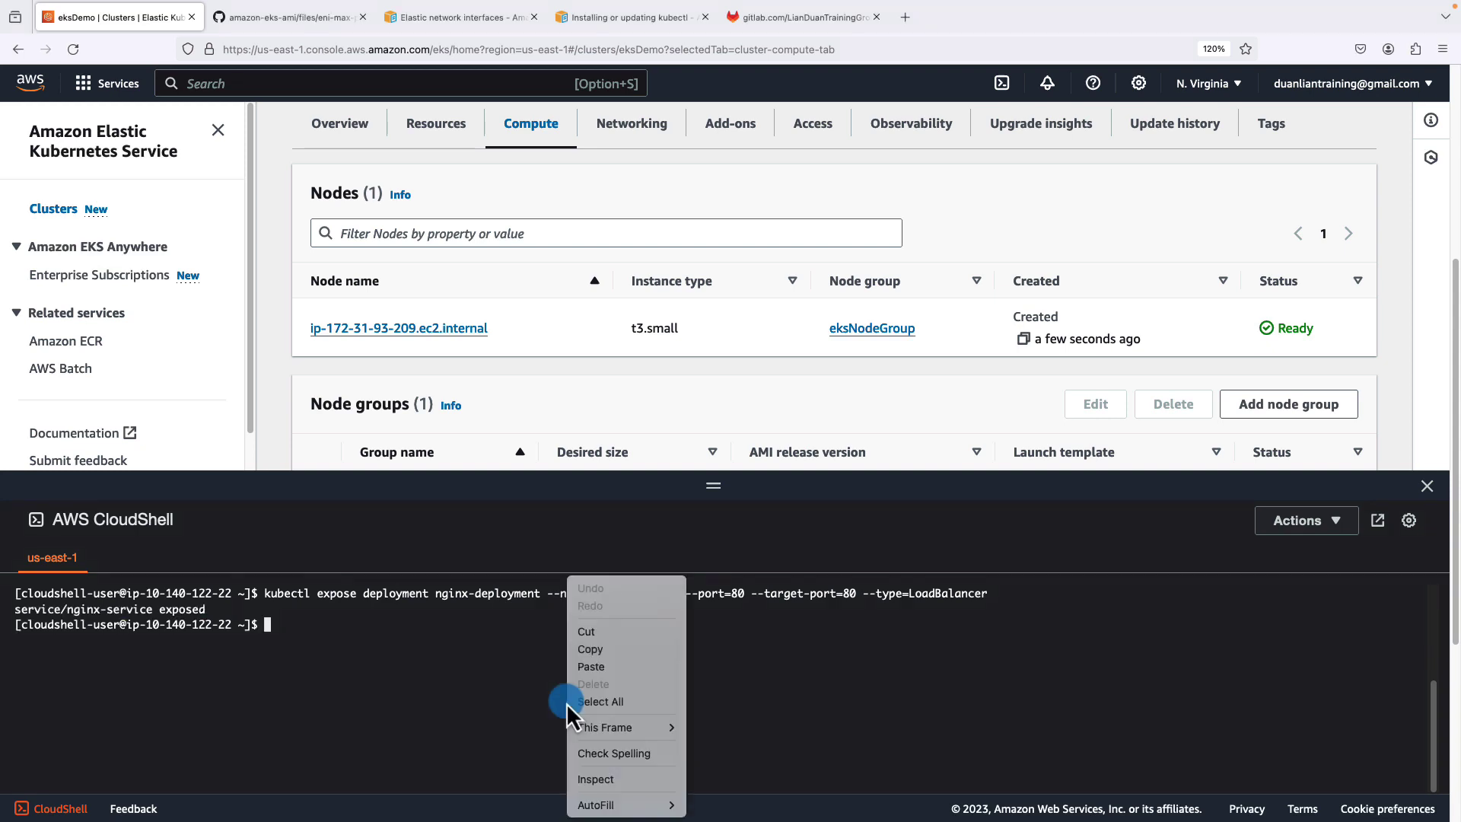
pyautogui.click(612, 670)
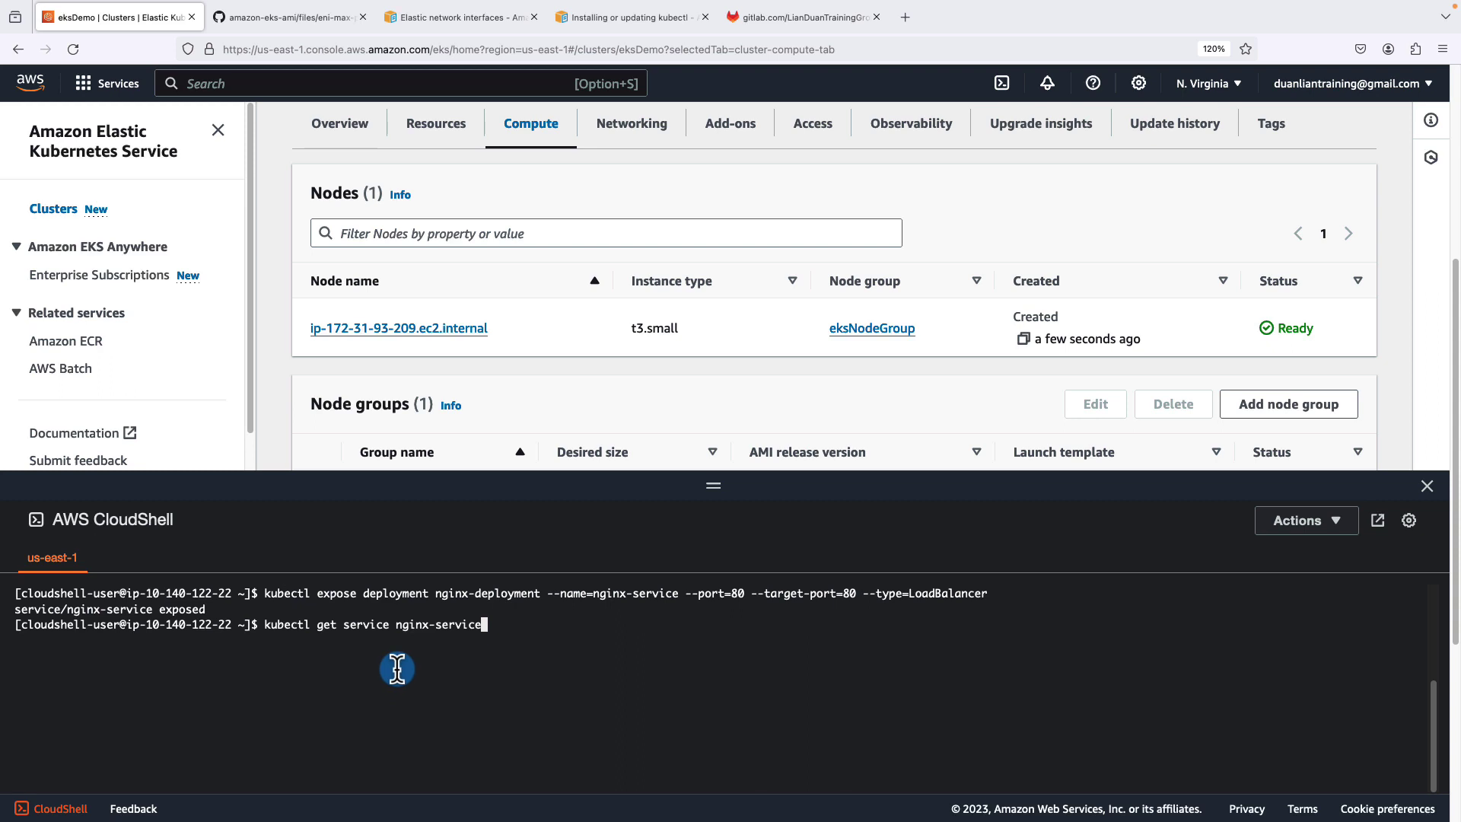
pyautogui.press('Return')
pyautogui.moveTo(330, 655); pyautogui.dragTo(795, 658)
pyautogui.hotkey('ctrl', 'c')
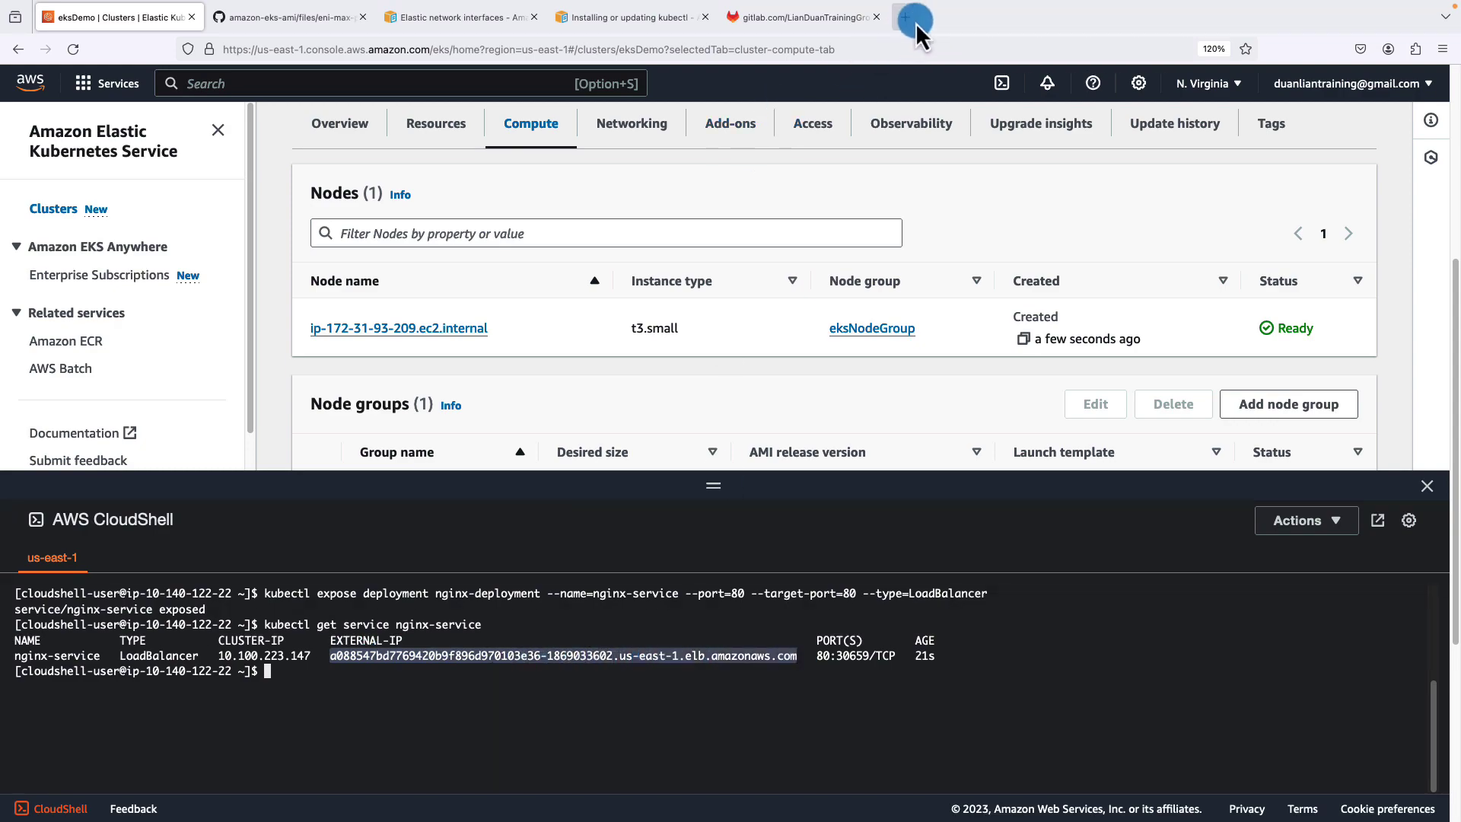
# Try loading the load balancer hostname in a new Firefox tab
pyautogui.click(912, 19)
pyautogui.write('a088547bd7769420b9f896d970103e36-1869033602.us-east-1.elb.amazonaws.com')
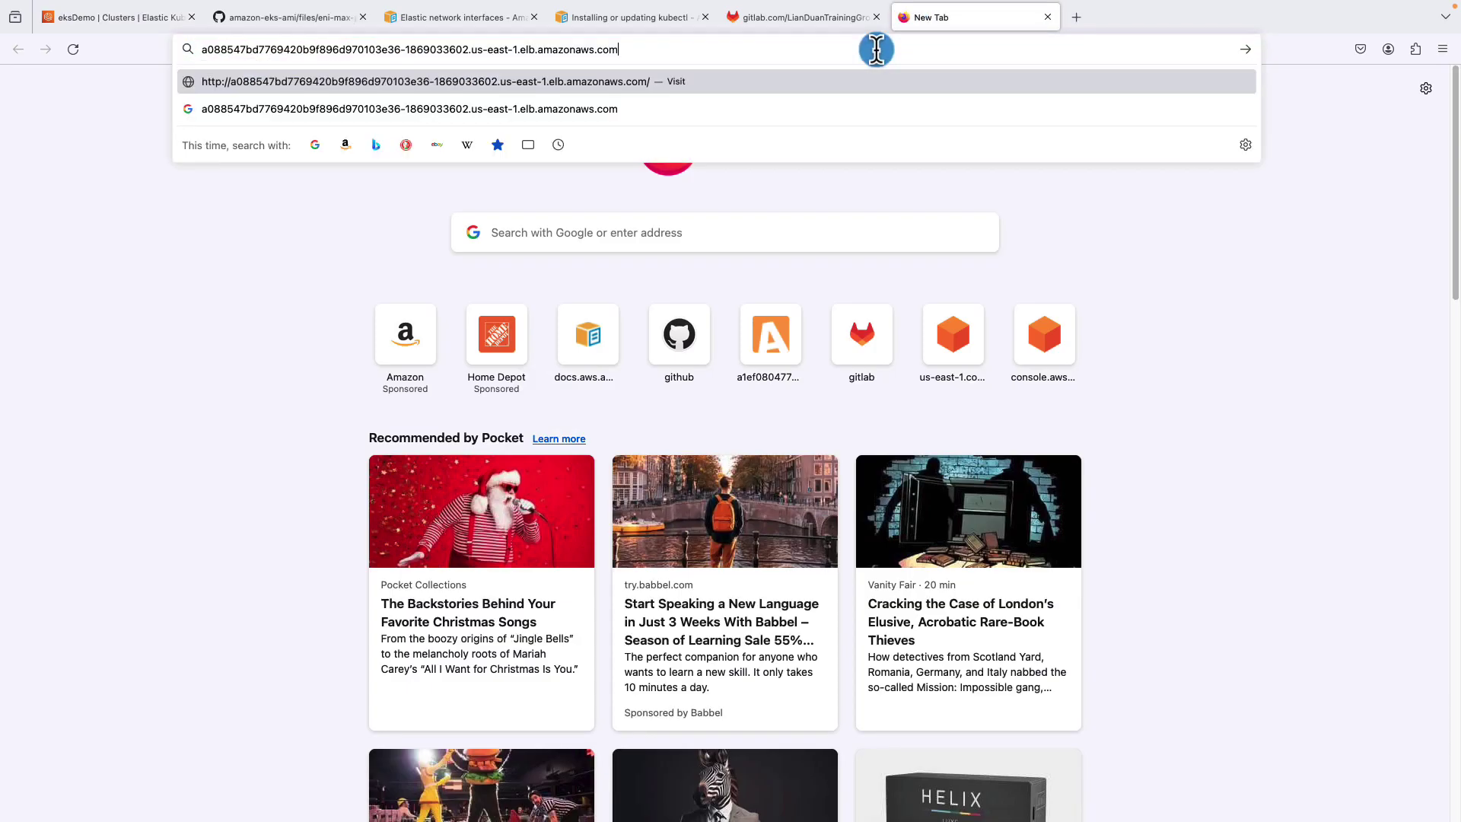
pyautogui.press('Return')
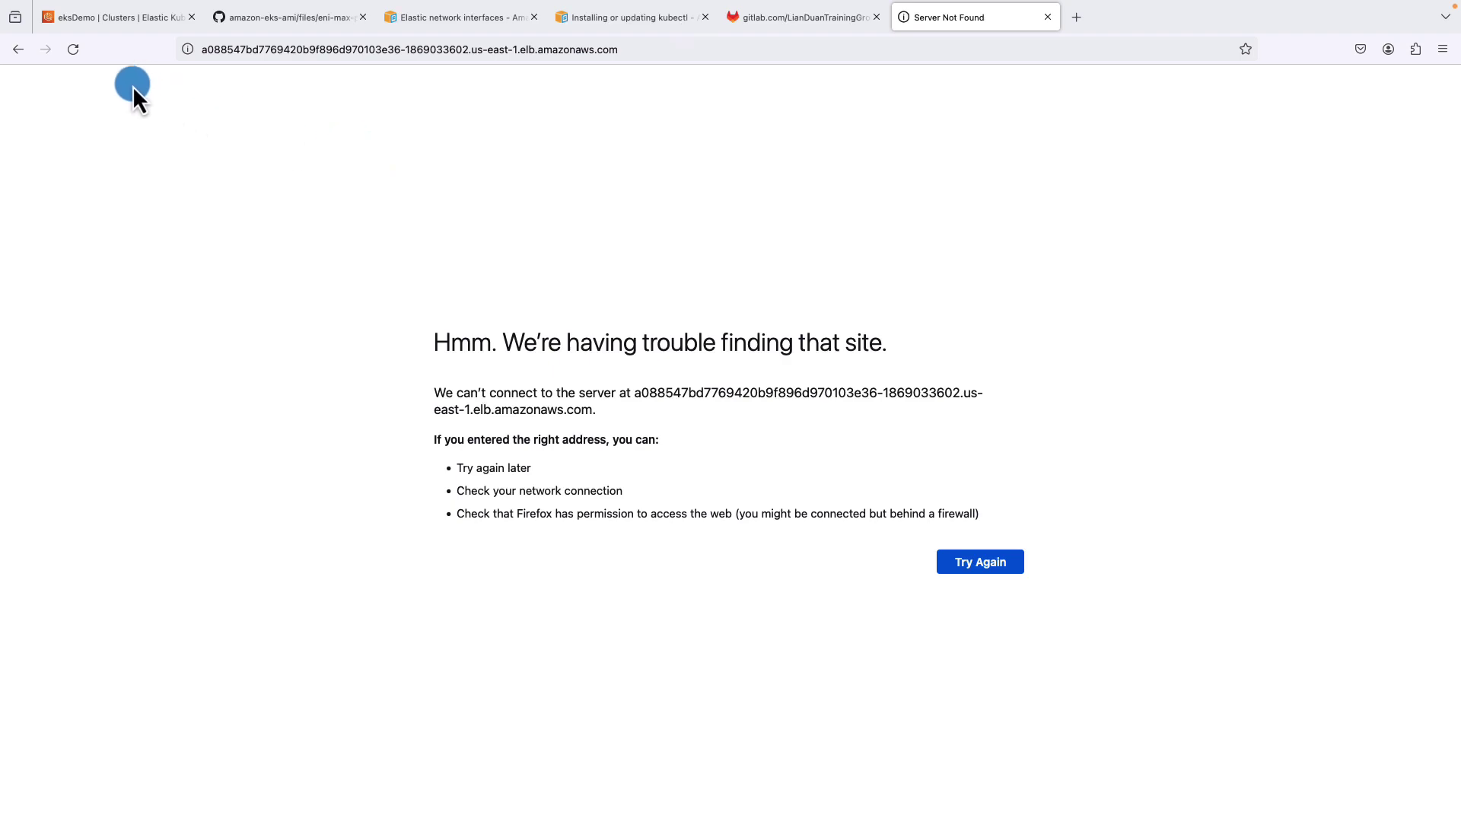
pyautogui.click(115, 18)
# Rerun the nginx-service lookup and re-copy the external load balancer hostname
pyautogui.press('Up')
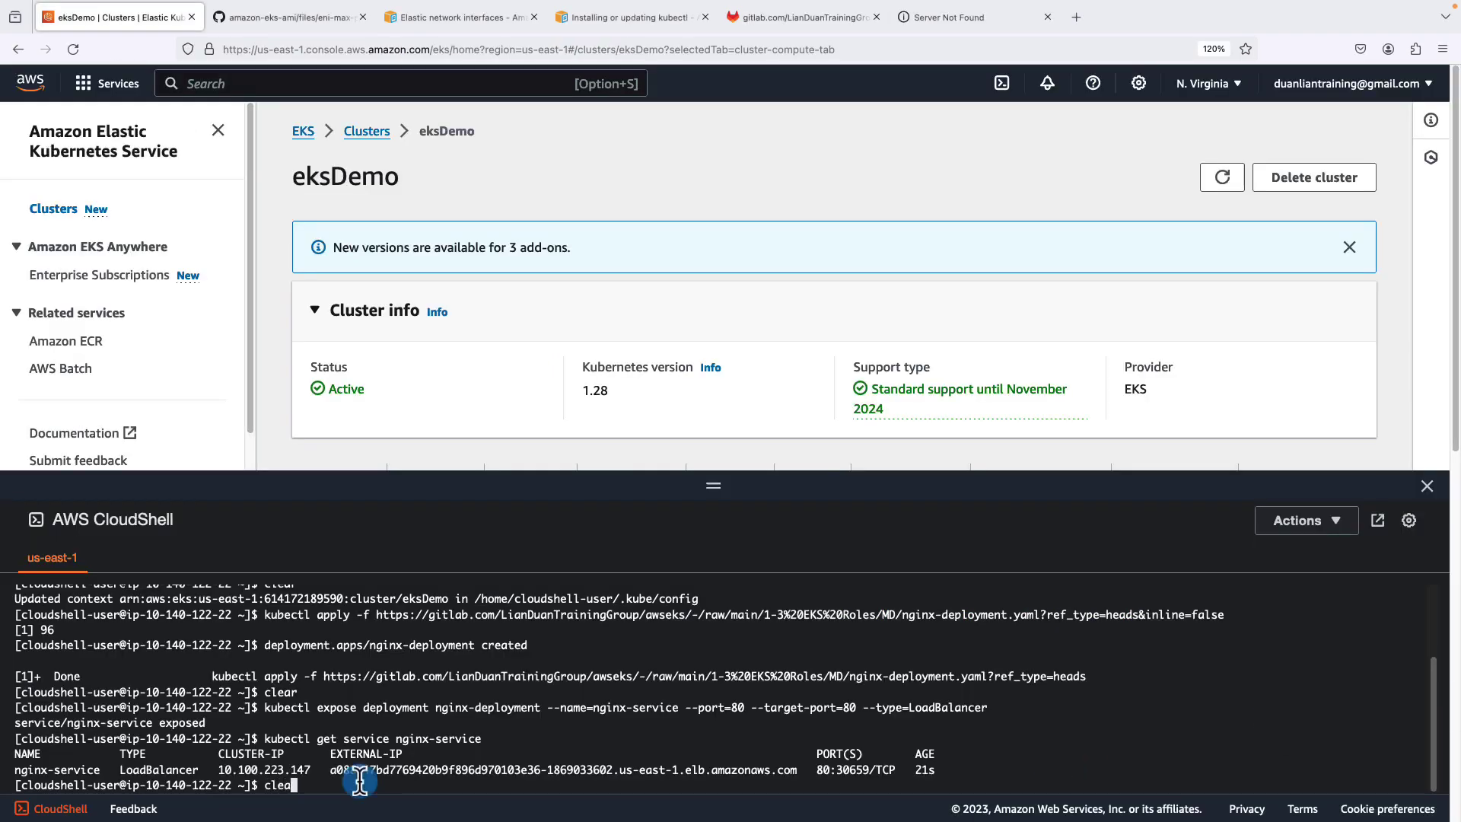
pyautogui.hotkey('ctrl', 'l')
pyautogui.press('Return')
pyautogui.doubleClick(559, 625)
# Reload the hostname to reach the 'Welcome to the AWS EKS Tutorial!' page
pyautogui.click(947, 17)
pyautogui.click(883, 53)
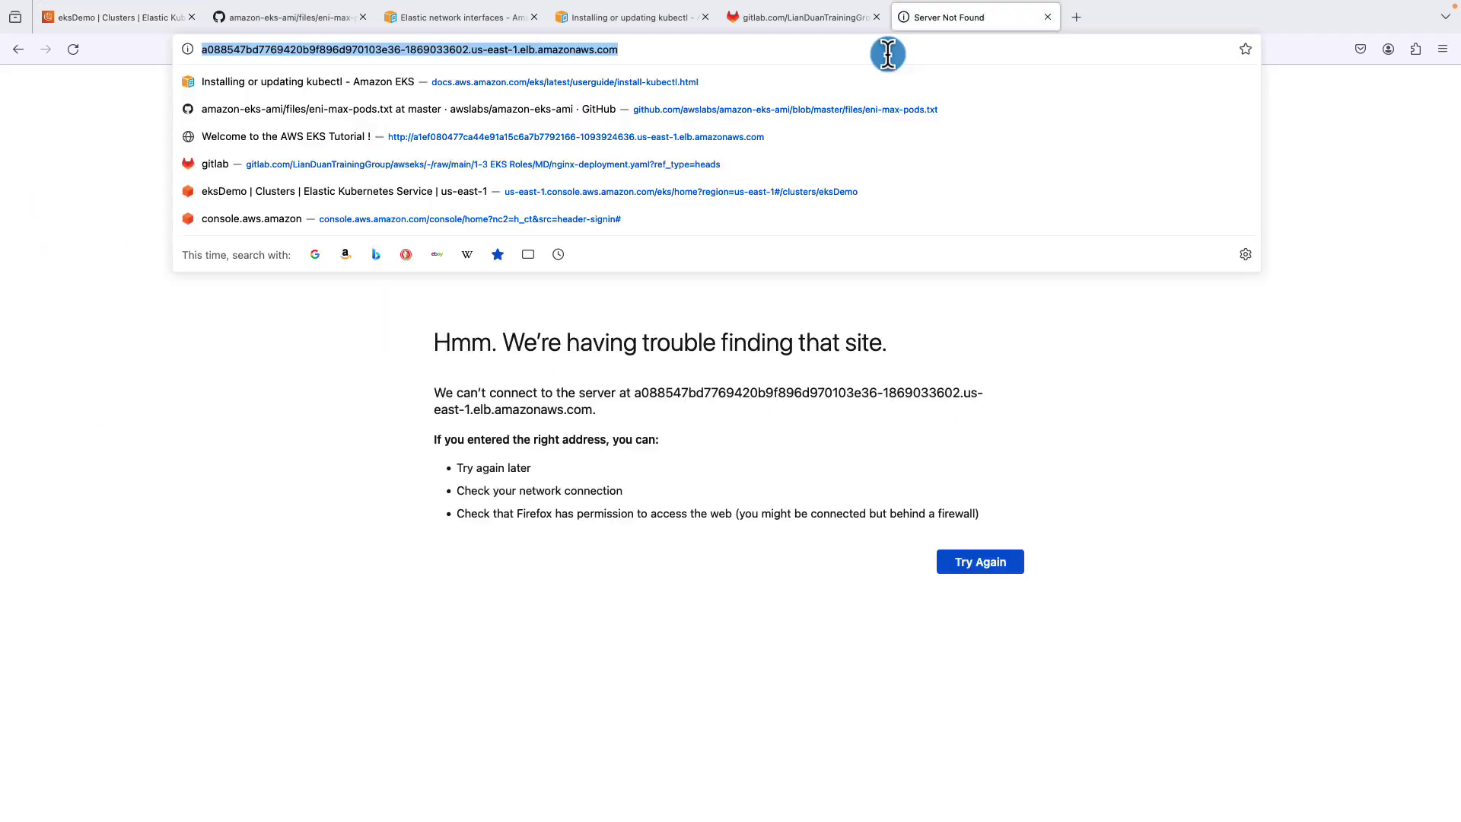
pyautogui.hotkey('ctrl', 'v')
pyautogui.press('Return')
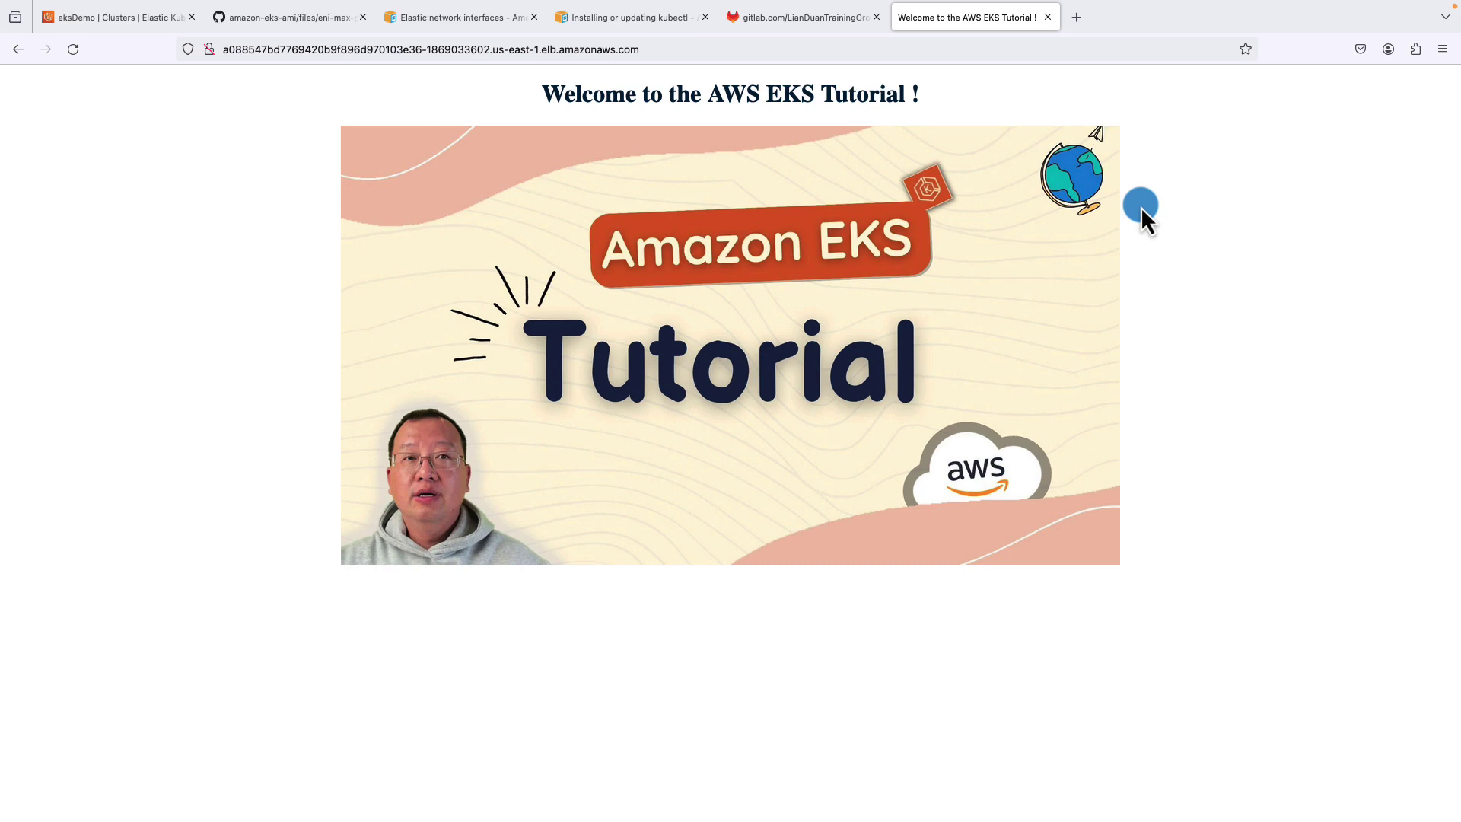
pyautogui.press('super+1')
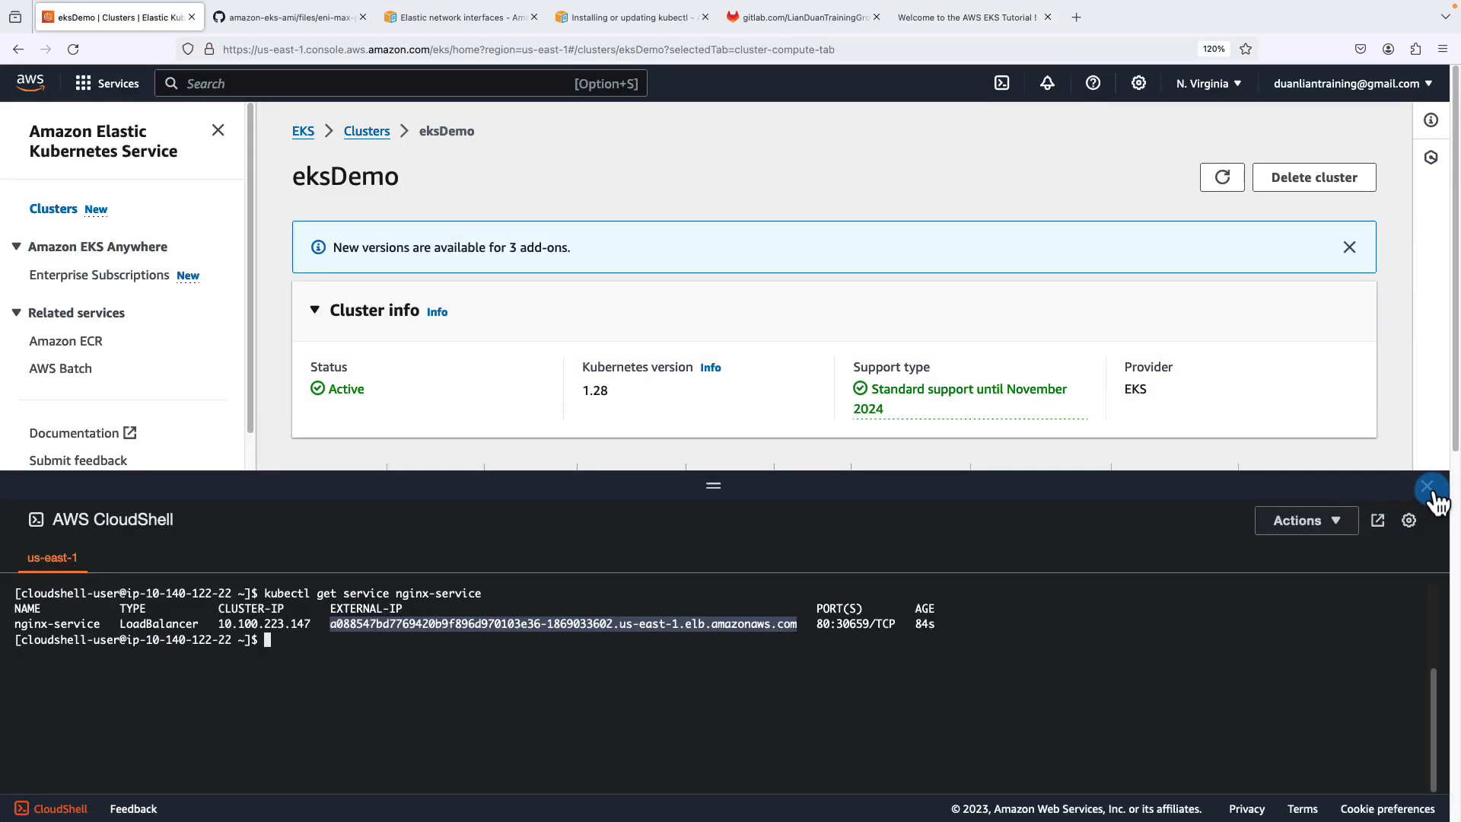
# Close CloudShell and delete node group eksNodeGroup, typing its name to confirm
pyautogui.click(1430, 514)
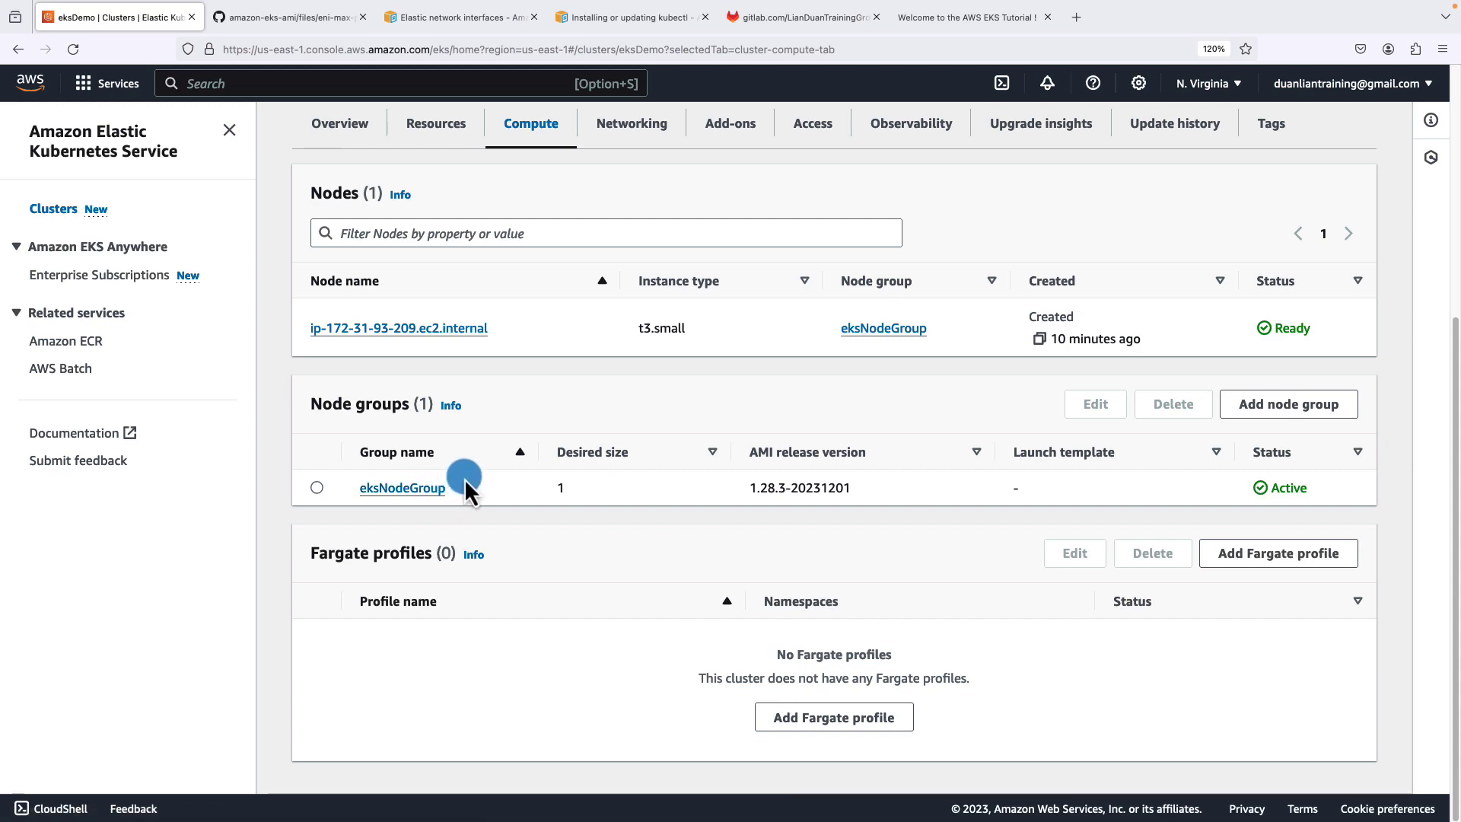
pyautogui.click(318, 486)
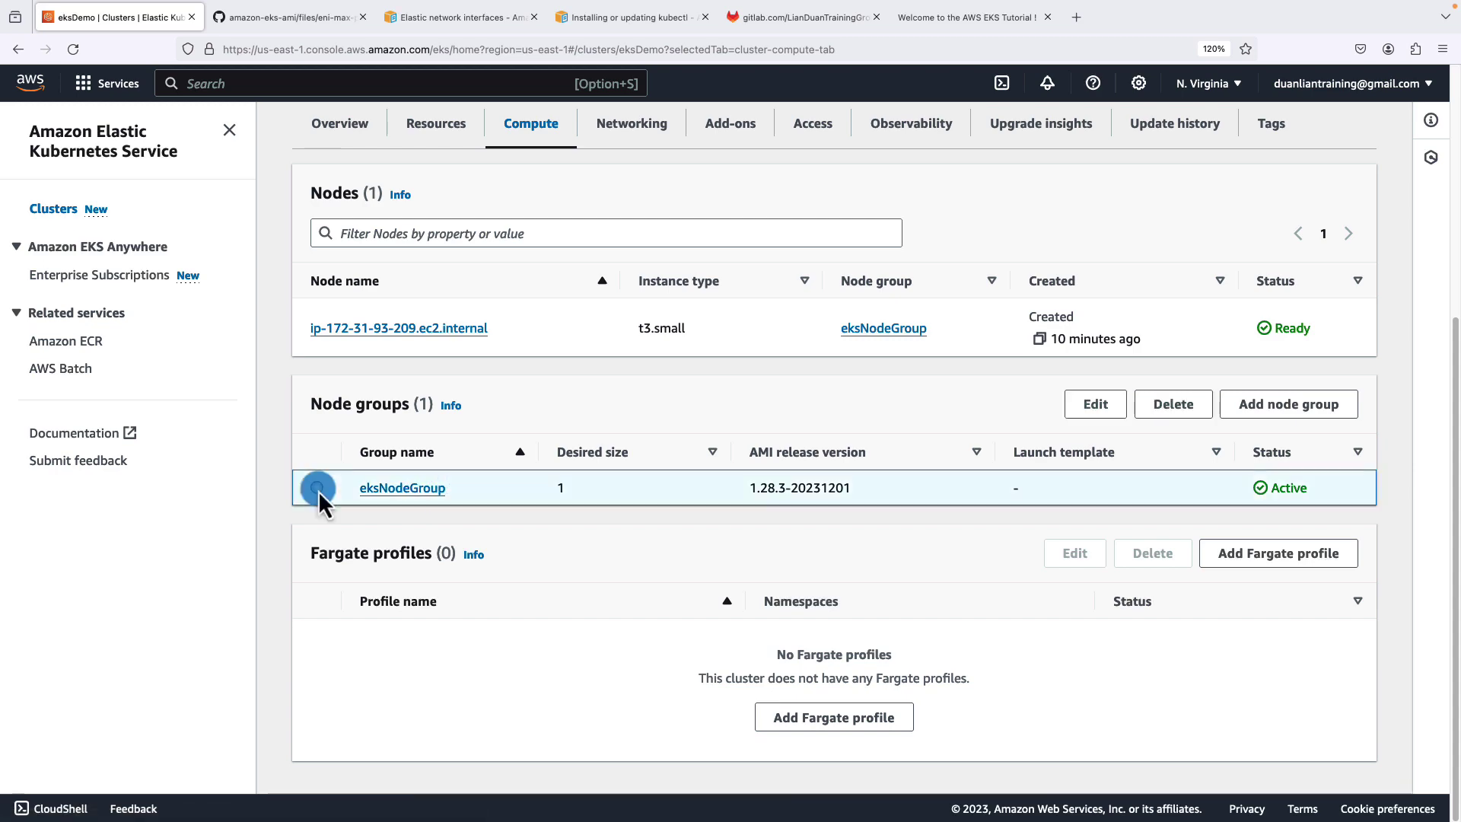
pyautogui.click(1169, 407)
pyautogui.click(567, 645)
pyautogui.write('eksN')
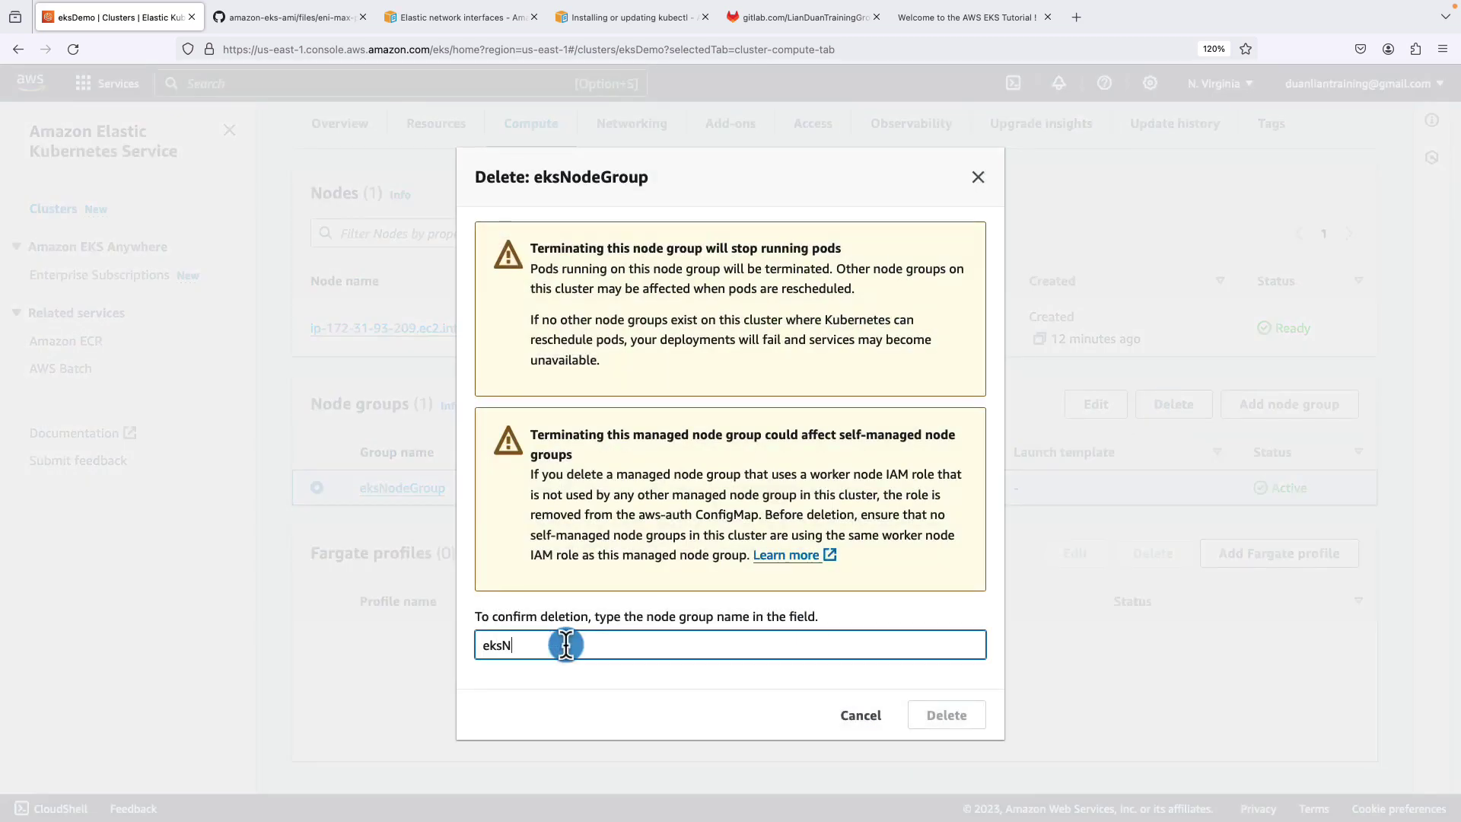
pyautogui.write('odeGroup')
pyautogui.click(929, 720)
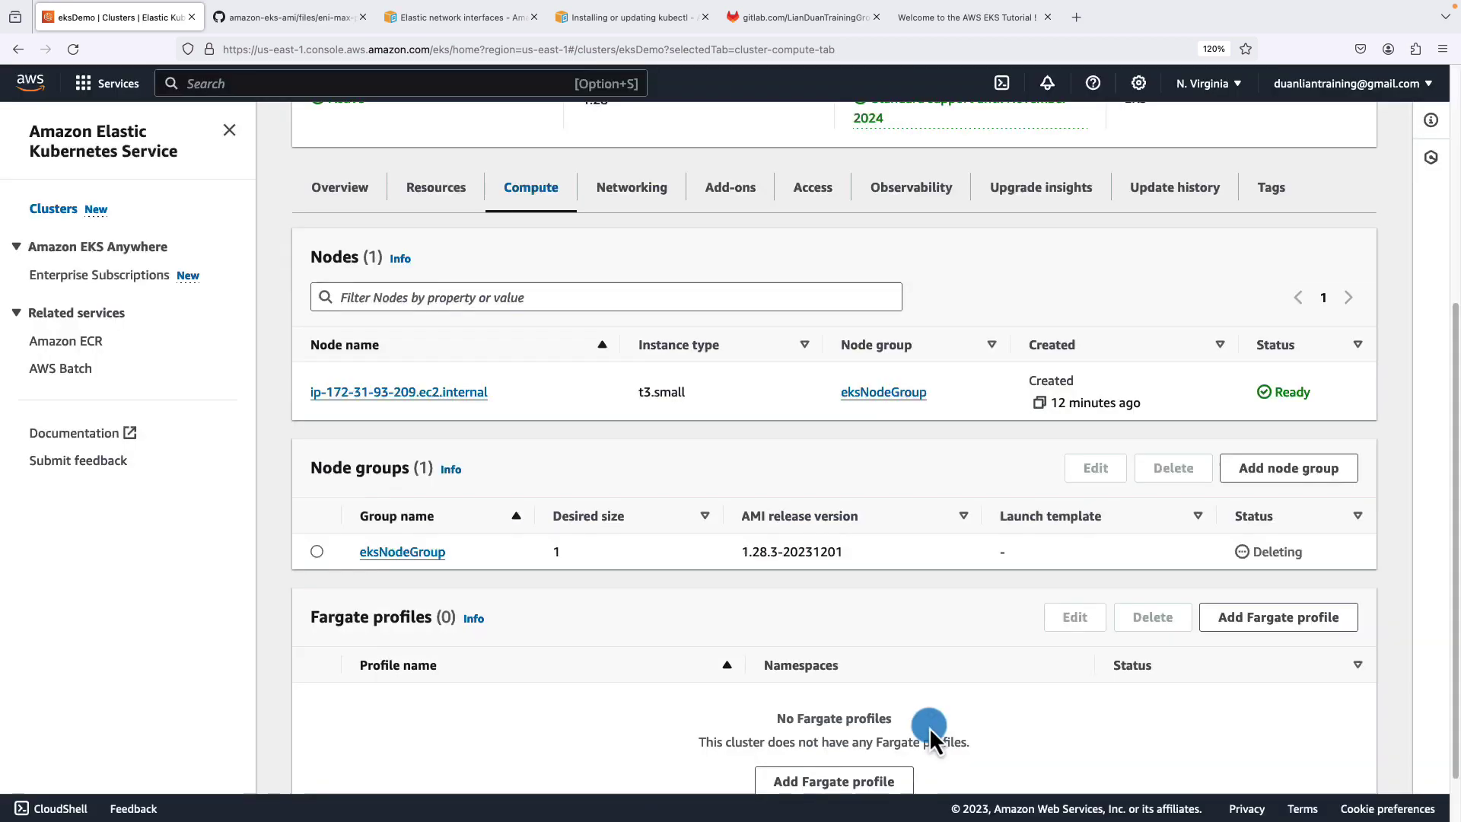